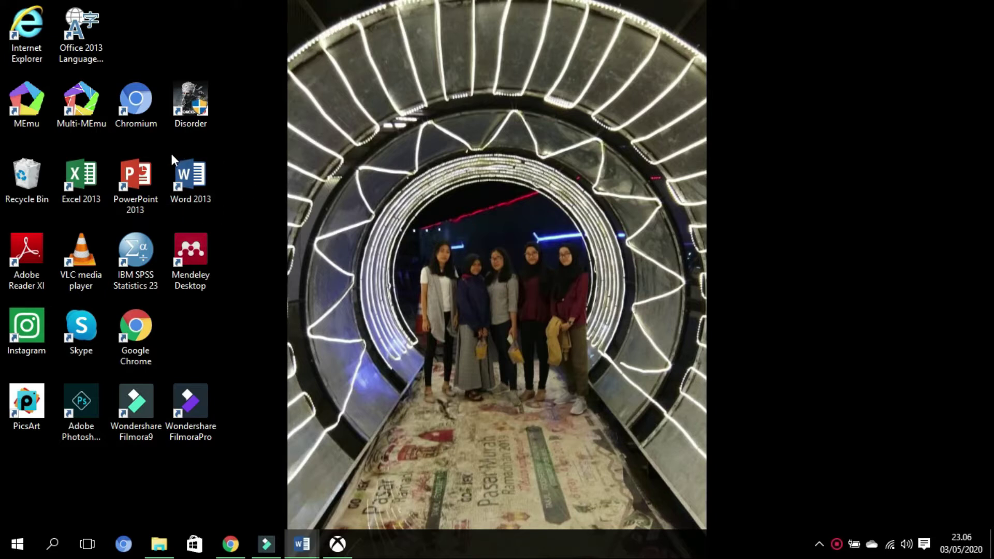
- Assign Ctrl+Alt+A as the launch key of the Word 2013 desktop shortcut, then refresh the desktop
left_click(183, 177)
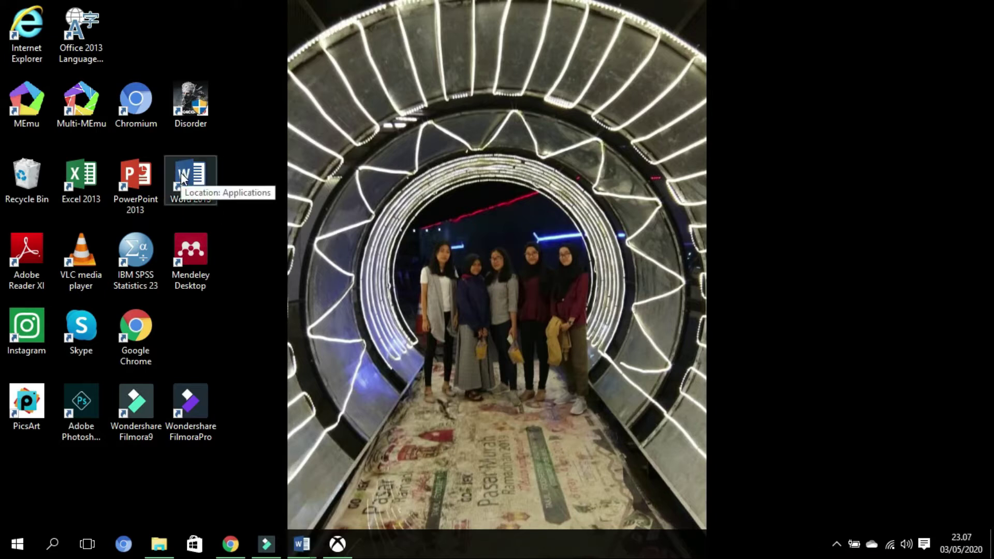
right_click(183, 179)
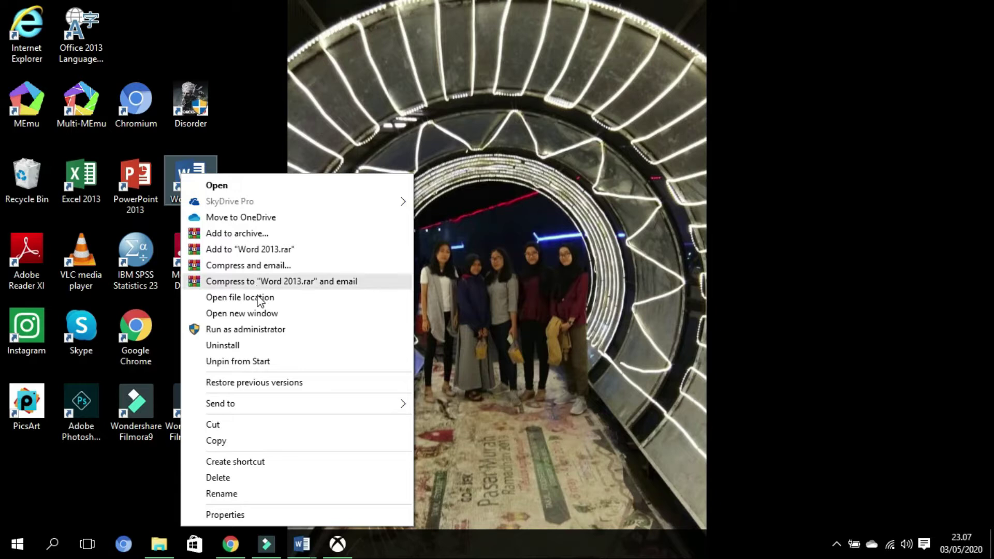
left_click(227, 516)
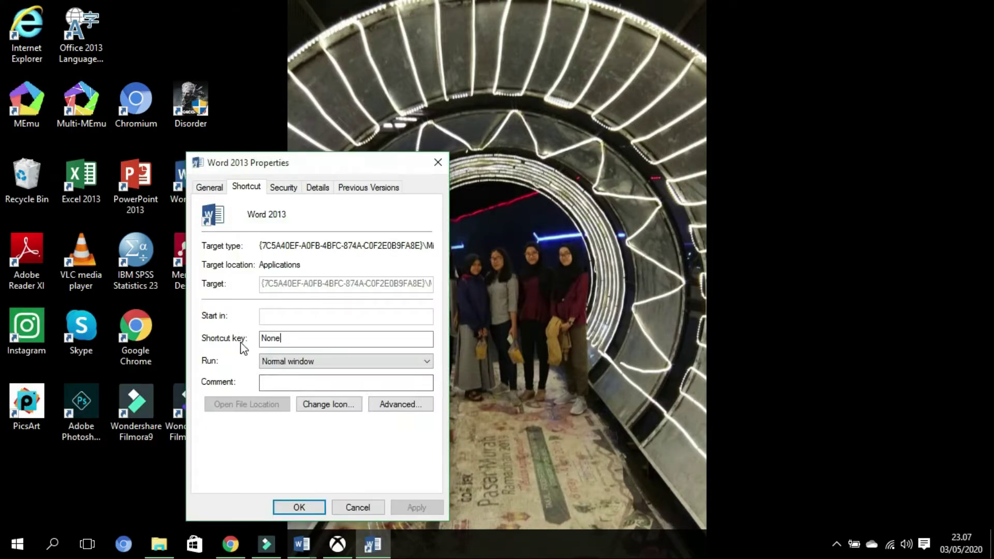
left_click(289, 339)
key("ctrl+alt")
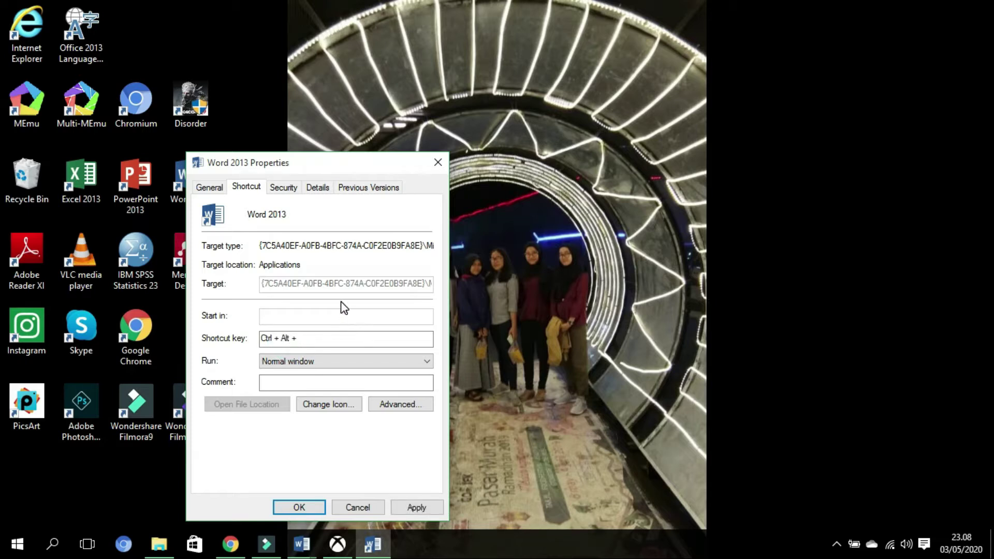
key("ctrl+alt+a")
left_click(428, 508)
left_click(299, 507)
right_click(262, 188)
left_click(304, 231)
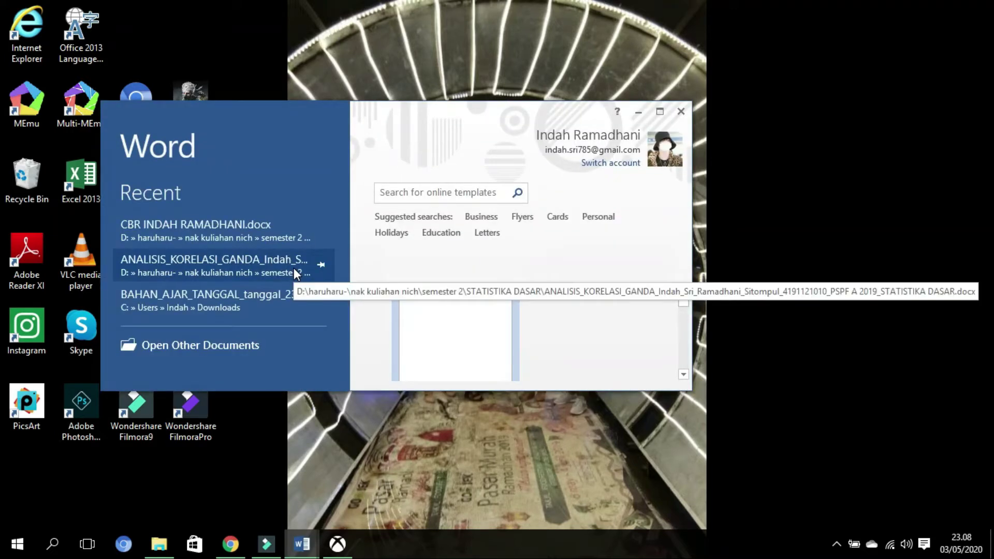
- Maximize the Word start screen and bring the CBR report window to the front
left_click(660, 112)
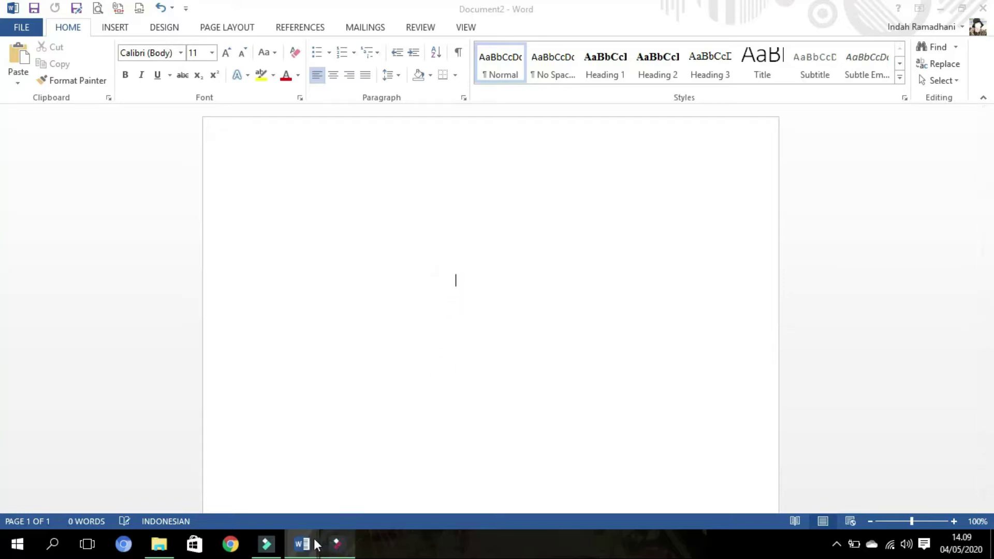
mouse_move(316, 543)
left_click(275, 505)
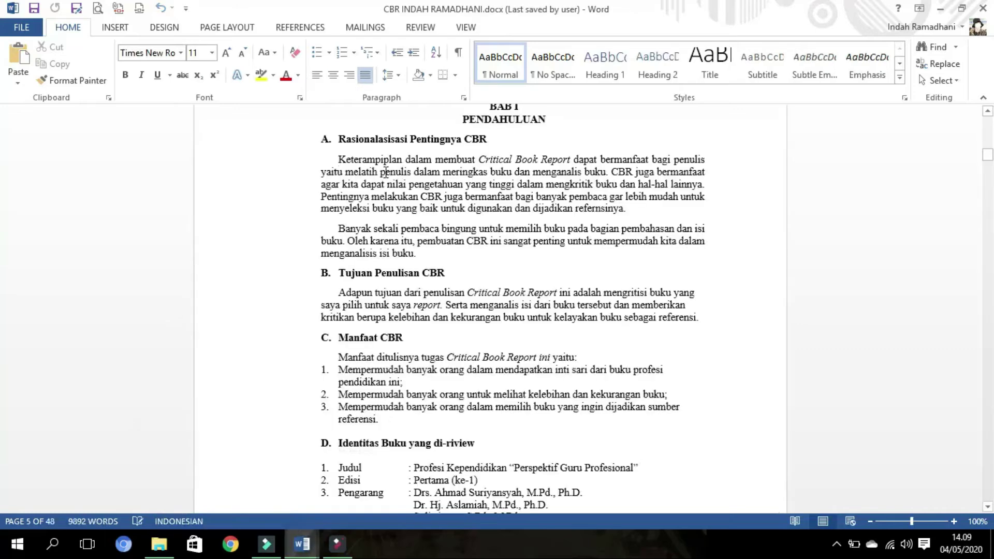
- Select the words Banyak, bingung, pembuatan, untuk, penulisan, Report, mengritisi and the Banyak sekali paragraph
double_click(363, 225)
double_click(459, 228)
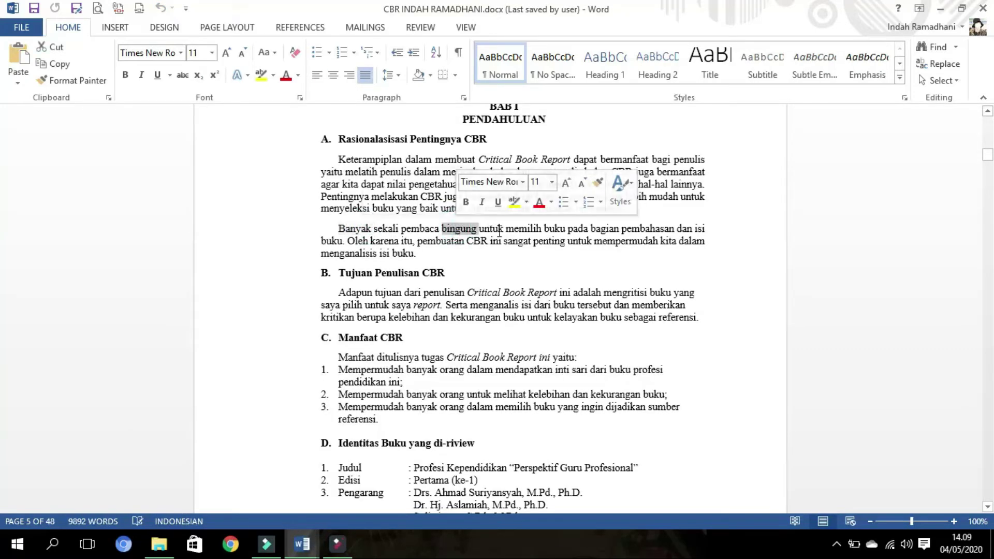
left_click(446, 242)
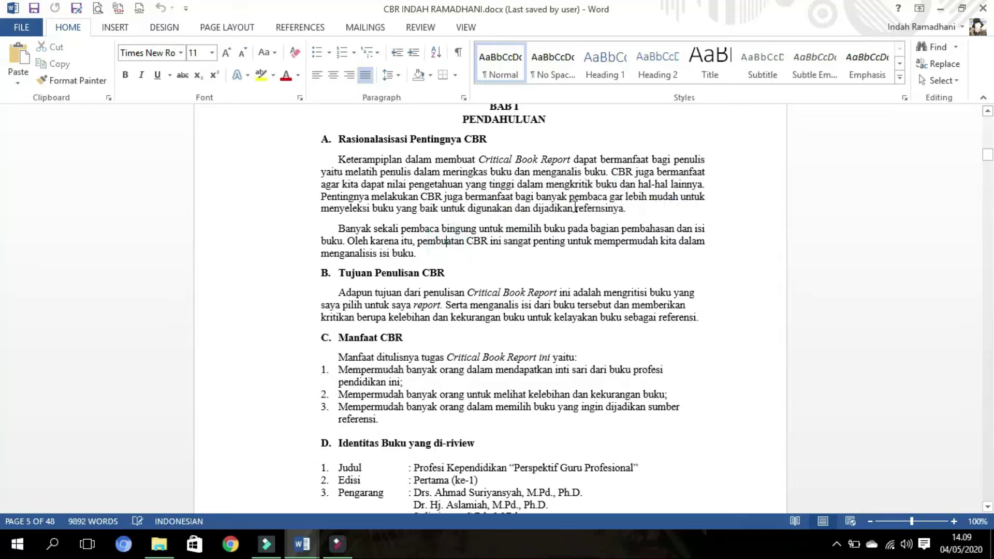
double_click(443, 241)
double_click(579, 241)
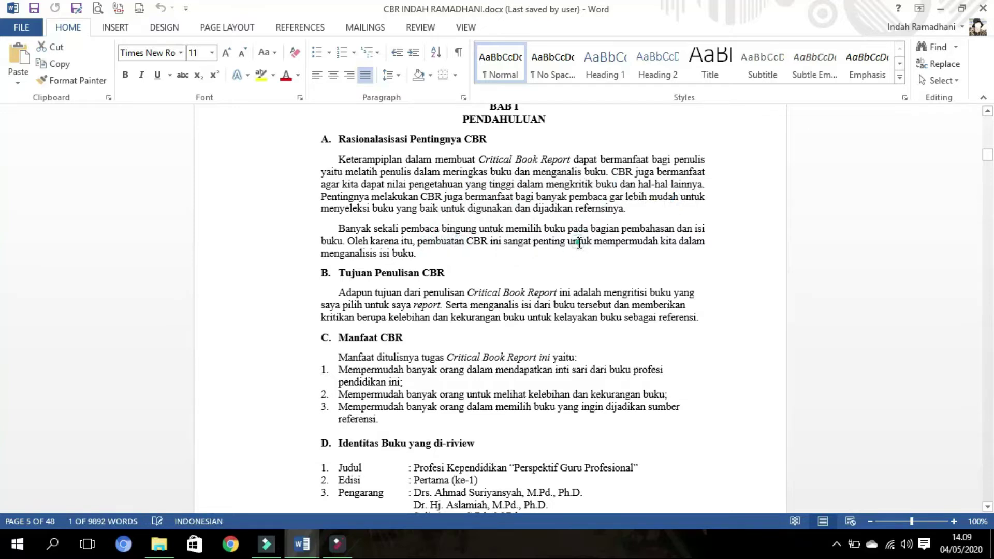
triple_click(372, 252)
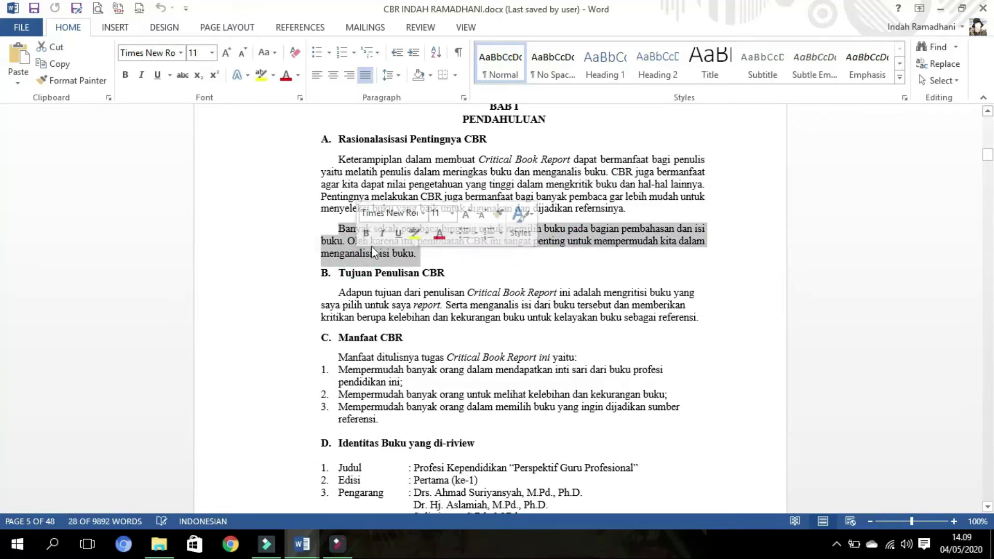
left_click(445, 293)
double_click(445, 293)
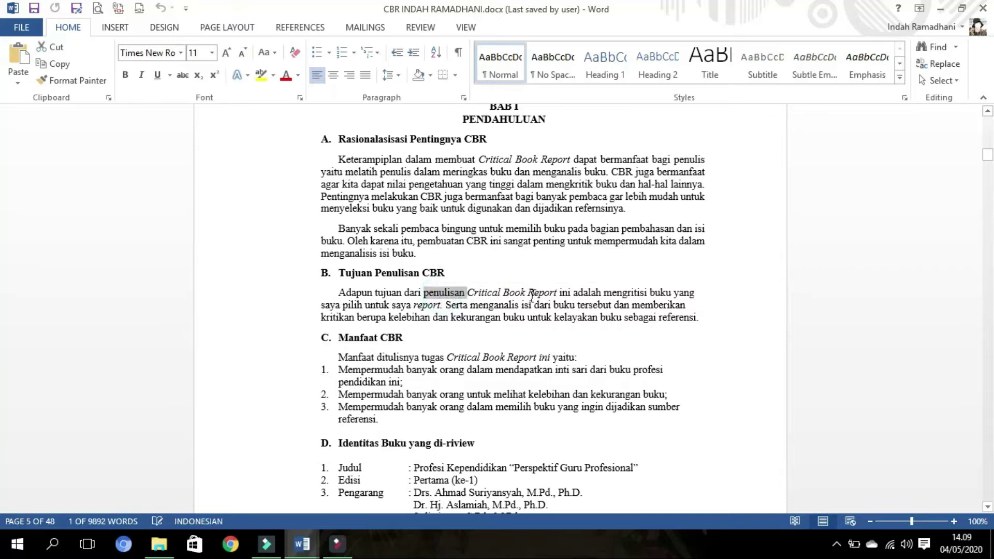
double_click(538, 292)
double_click(624, 293)
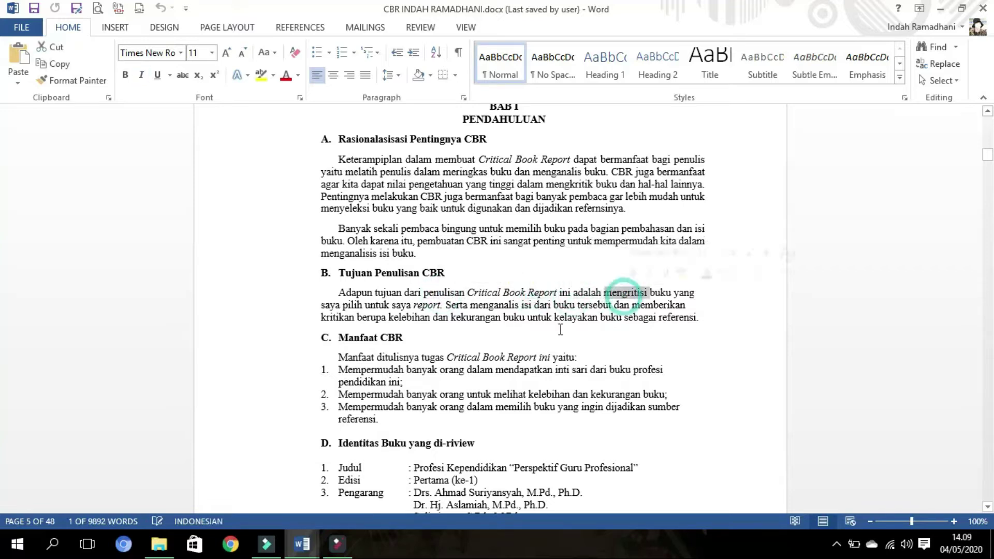
- Switch back to the blank Document2 from the taskbar
mouse_move(313, 542)
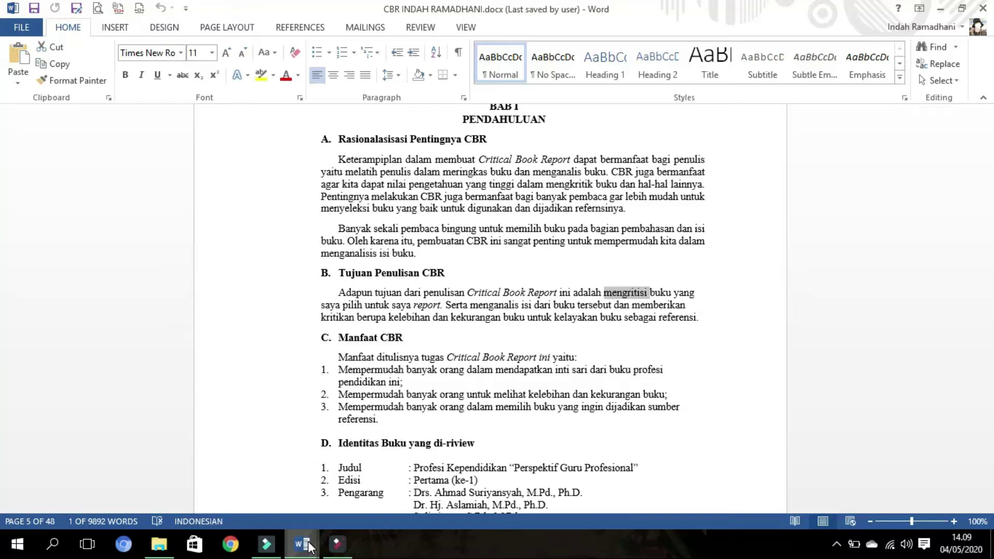
left_click(306, 543)
left_click(324, 500)
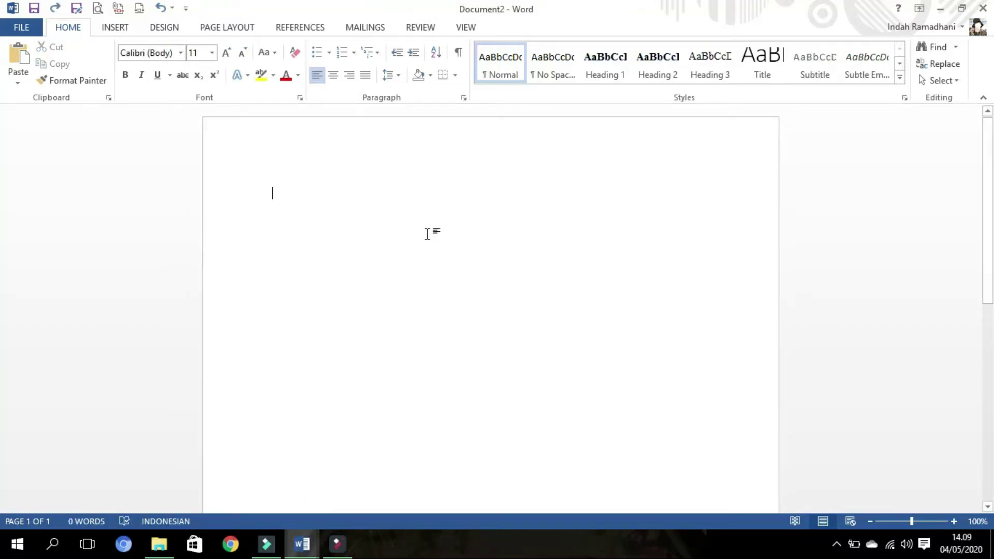
left_click(424, 277)
type("fhgfhf")
double_click(610, 343)
type("dsfsfs")
double_click(457, 355)
type("yryrhd")
left_click(434, 399)
double_click(333, 344)
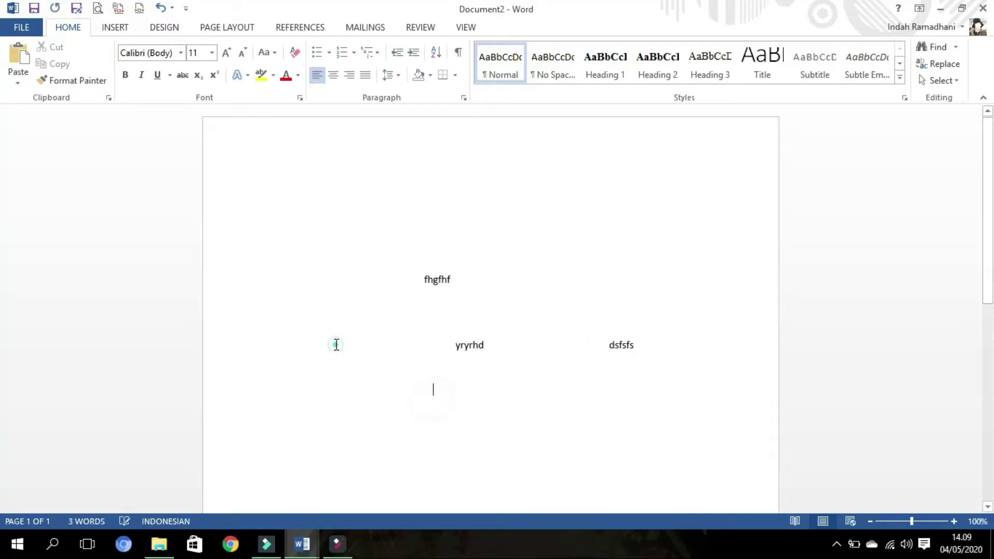
type("gdgr")
left_click(595, 244)
double_click(595, 244)
type("jyjt")
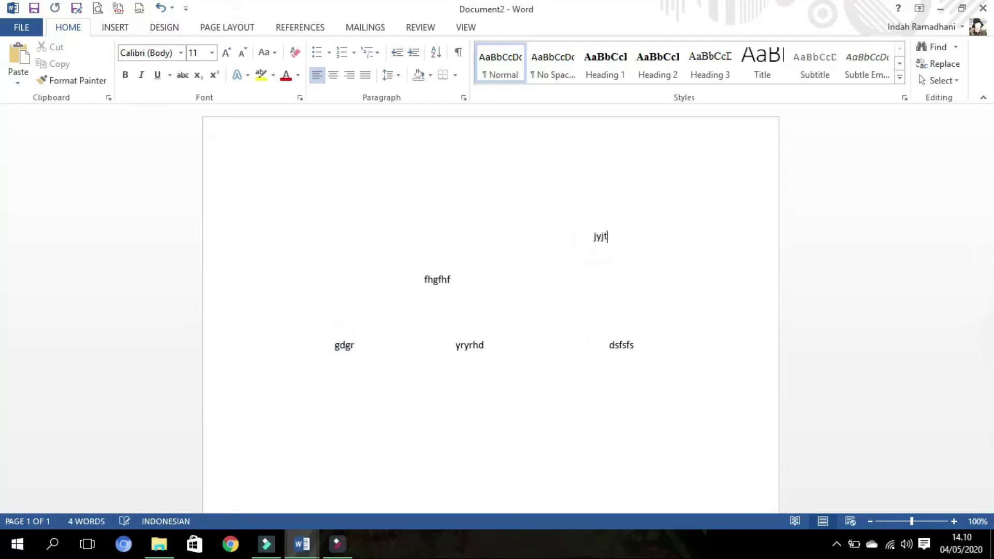
left_click(551, 289)
type("hrthr")
left_click(545, 320)
type("hrthr")
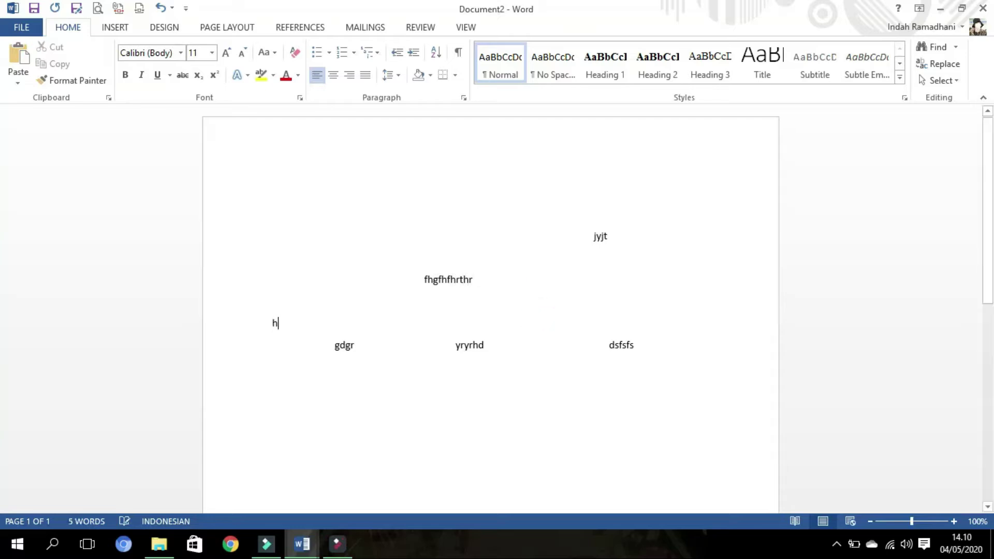
double_click(555, 289)
type("hthr")
left_click(551, 368)
type("hrt")
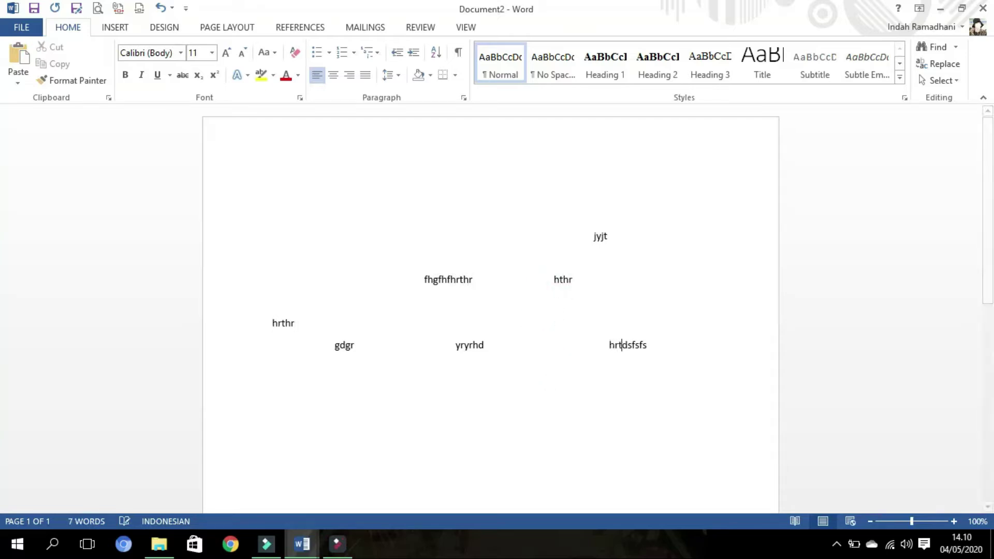
left_click(546, 405)
type("hrhrh")
double_click(496, 434)
type("hrhr")
double_click(580, 414)
type("rhrhr")
double_click(572, 456)
type("hrhtr")
double_click(395, 433)
type("rhrthtr")
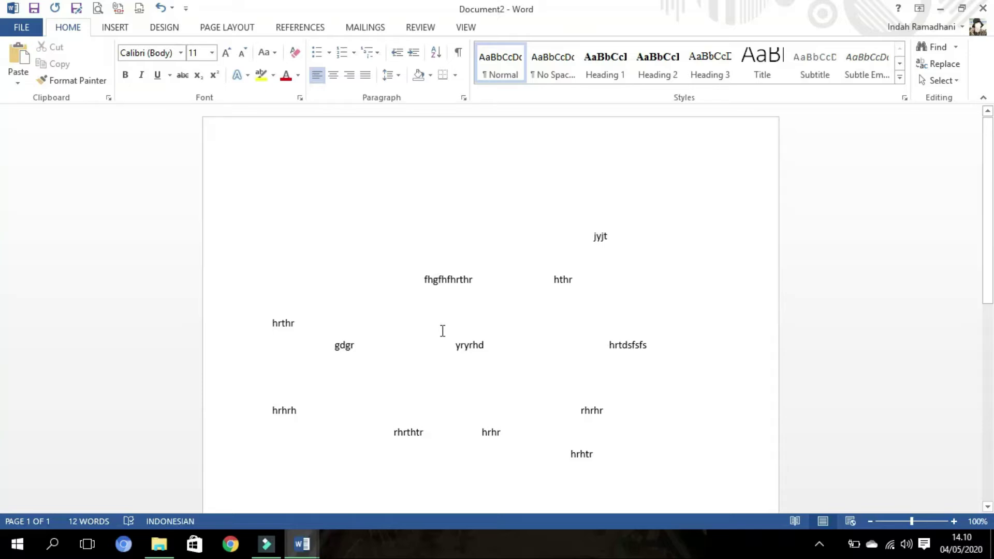
left_click_drag(697, 484, 291, 359)
key("Delete")
left_click_drag(602, 378, 160, 178)
key("Delete")
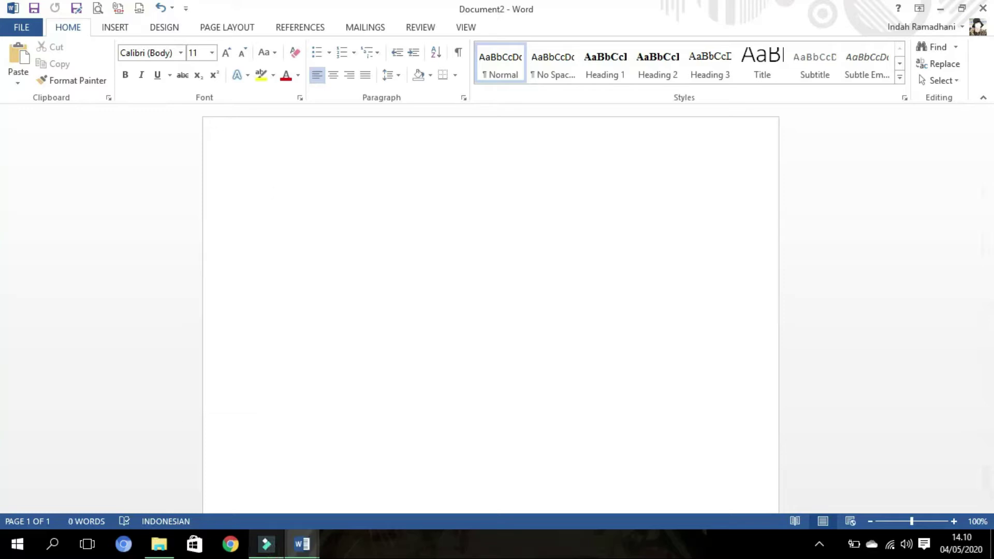
- In the CBR report, select the Keterampiplan, Banyak sekali, Adapun tujuan and first list paragraphs and several words
left_click(302, 544)
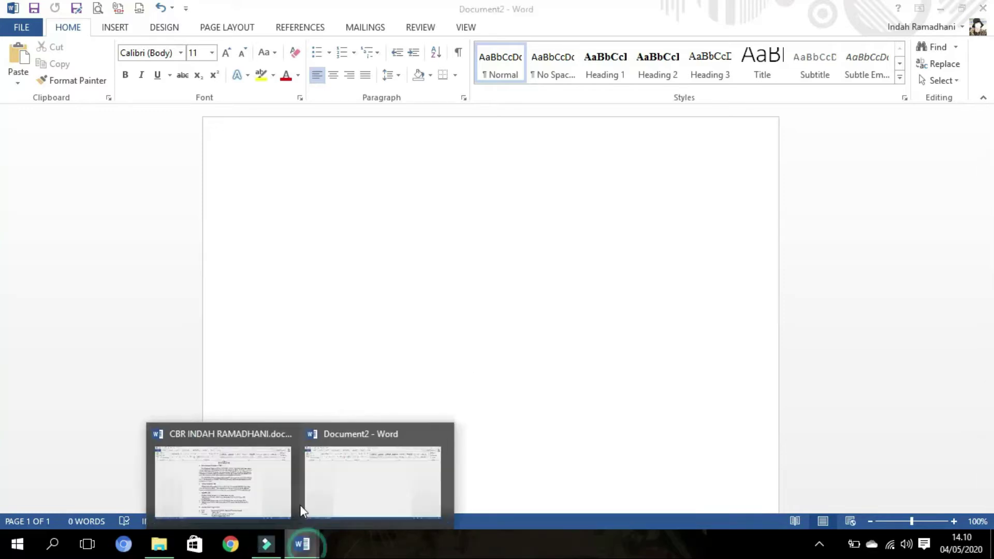
left_click(292, 500)
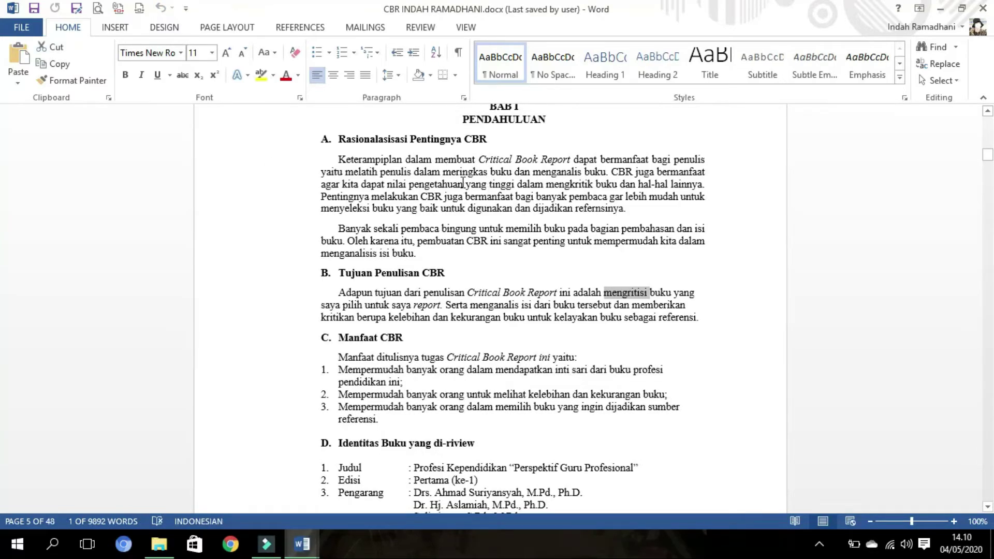
triple_click(462, 183)
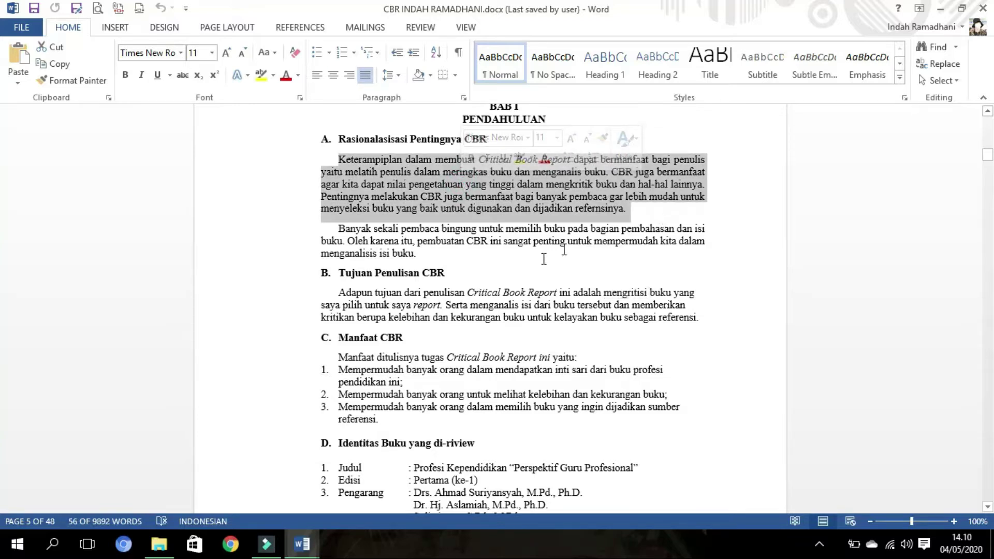
double_click(515, 238)
double_click(441, 242)
triple_click(441, 242)
triple_click(475, 304)
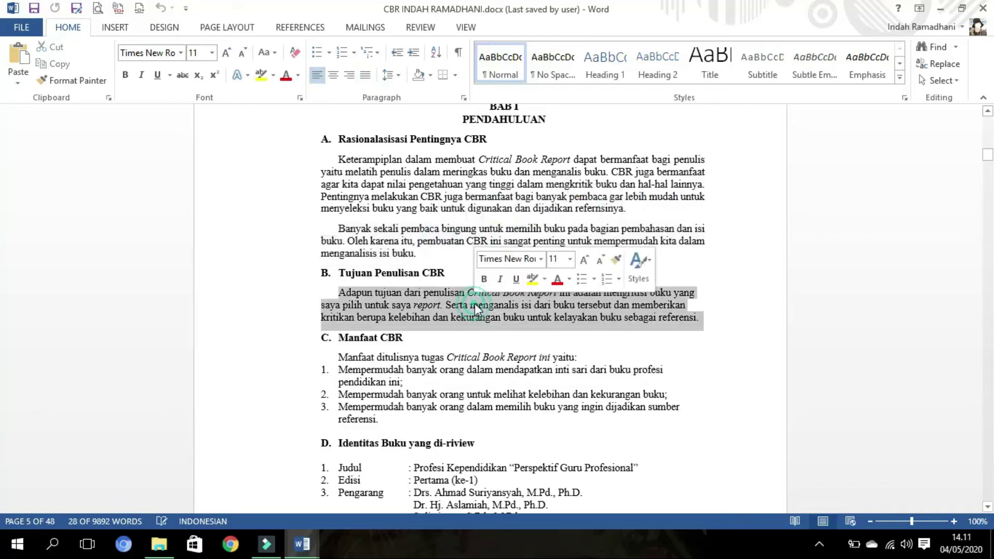
triple_click(474, 373)
- Create a new blank document with Ctrl+N, then return to the CBR report
key("ctrl+n")
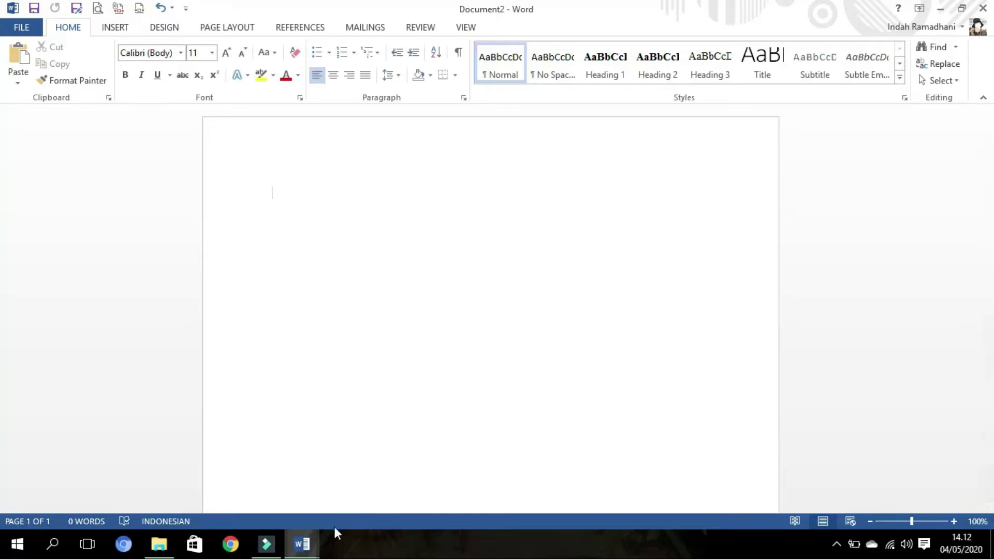
mouse_move(317, 544)
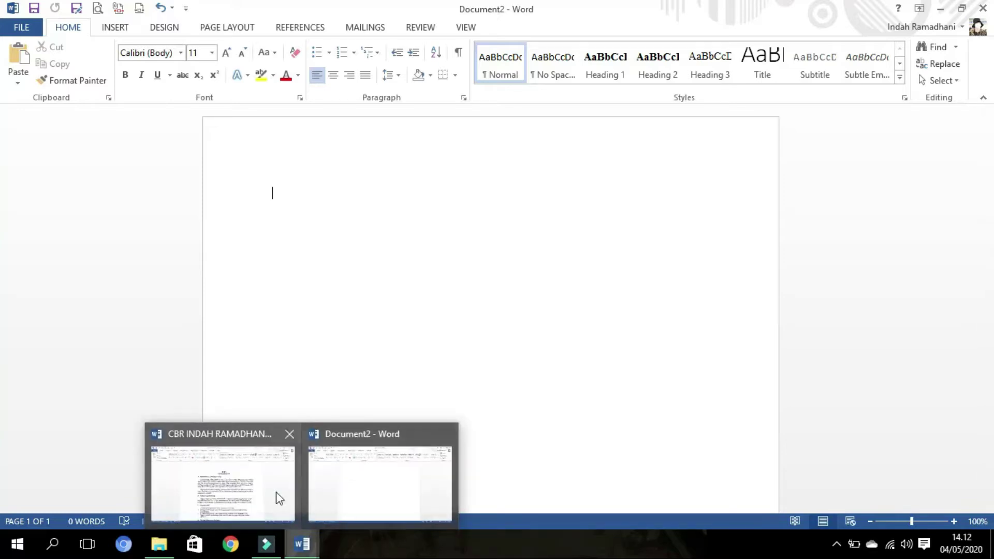
left_click(278, 497)
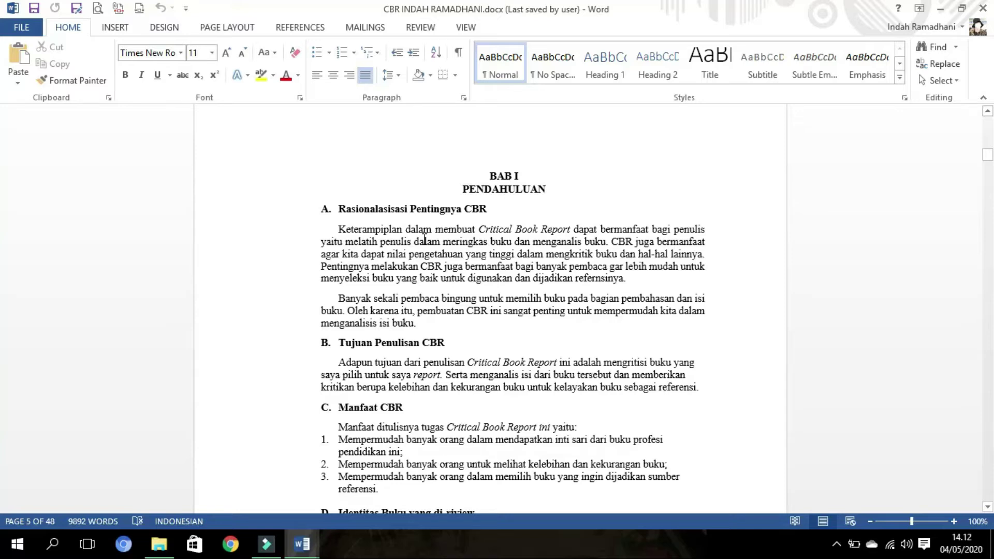
left_click(424, 240, "ctrl")
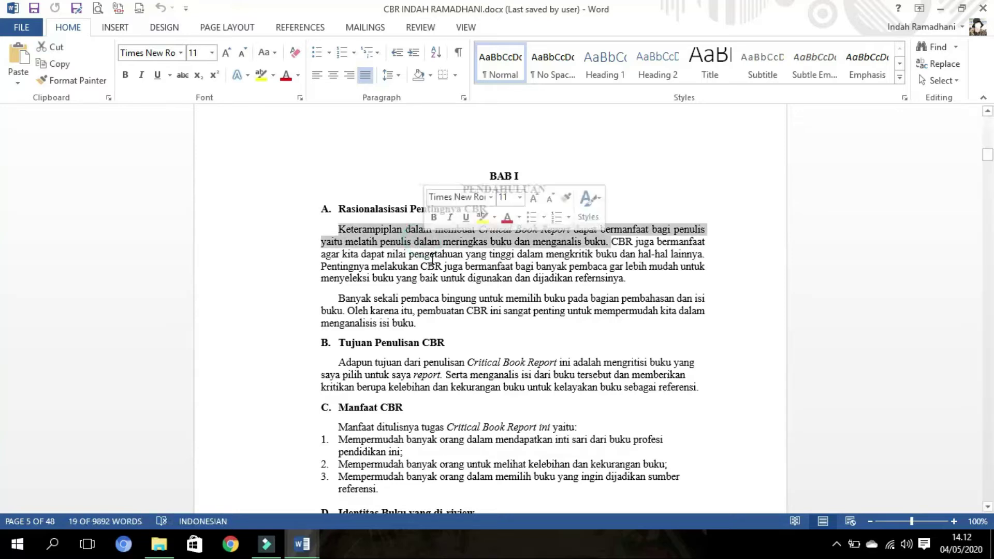
left_click(432, 259)
left_click(434, 256, "ctrl")
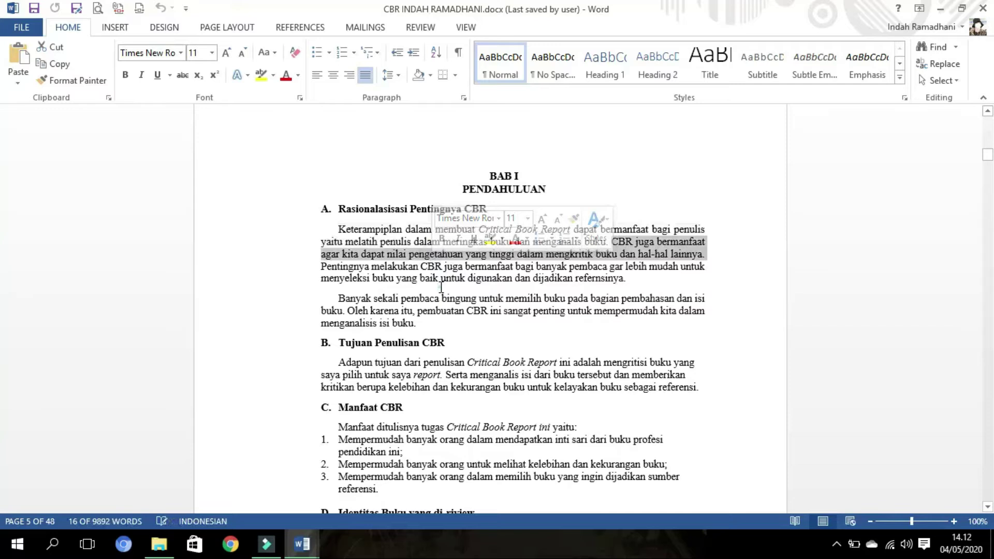
left_click(441, 287)
left_click(439, 274, "ctrl")
left_click(439, 297, "ctrl")
left_click(441, 278)
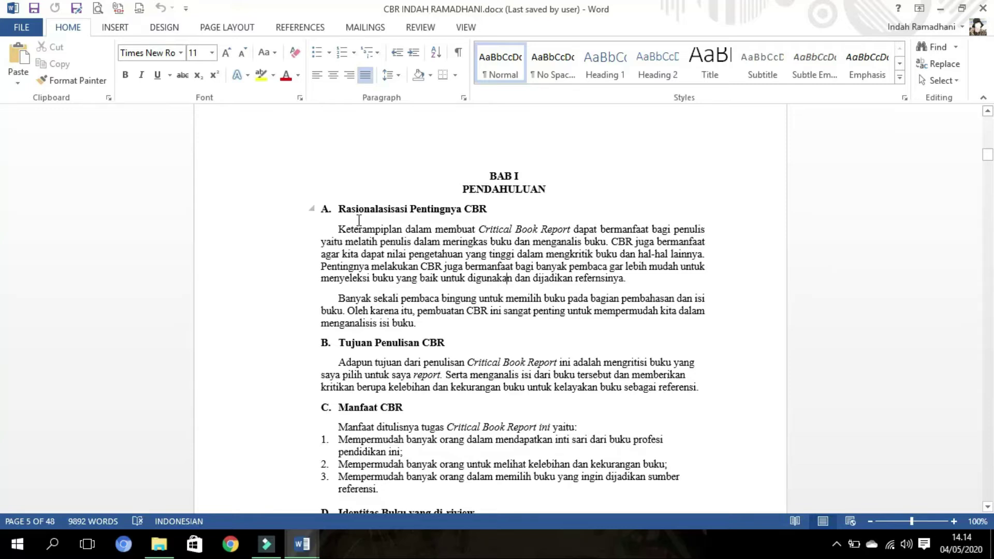
- Copy a rectangular column-style block of text through the report's paragraphs
key("alt")
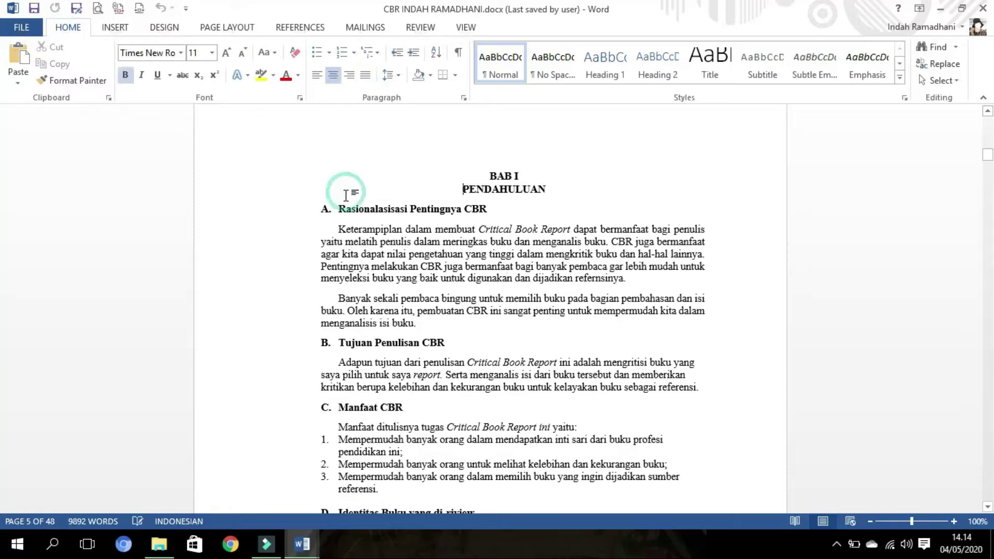
left_click_drag(348, 195, 311, 482)
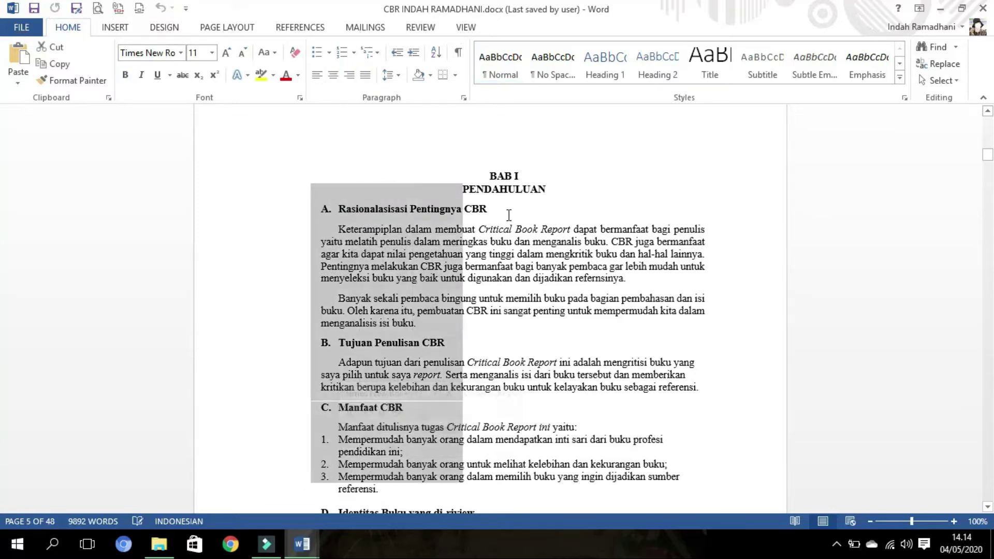
left_click(401, 214)
left_click_drag(452, 286, 604, 457)
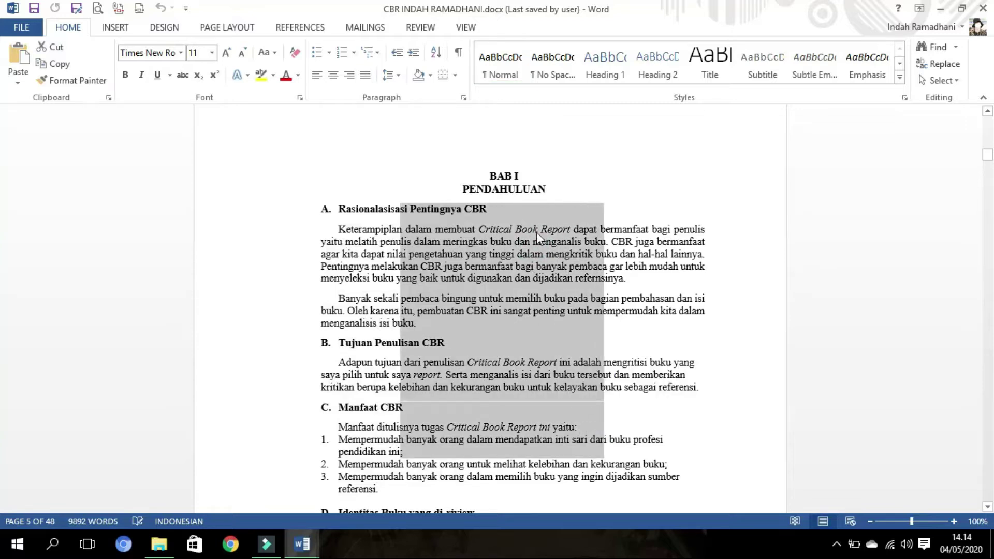
right_click(527, 319)
left_click(553, 65)
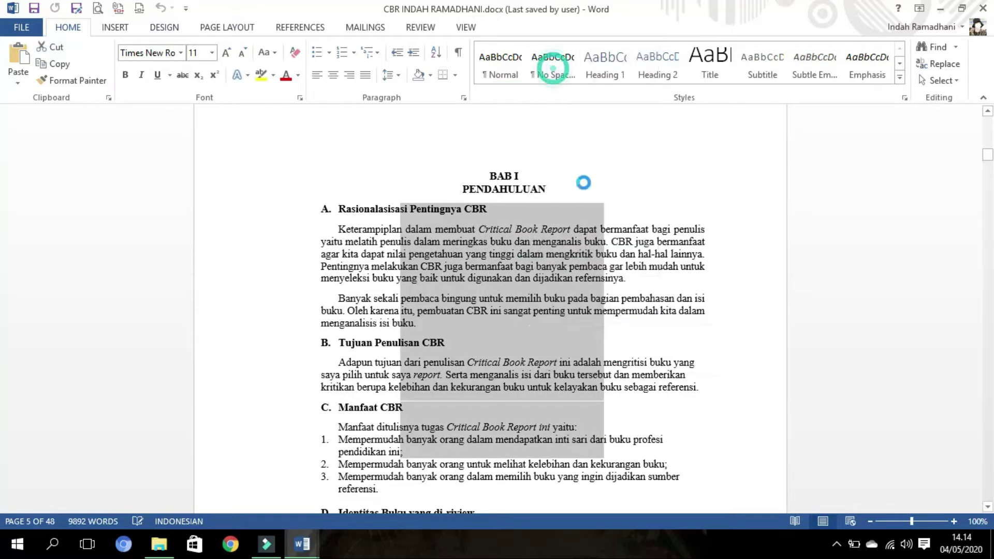
- Paste the copied block into the empty Document2
left_click(302, 543)
left_click(365, 474)
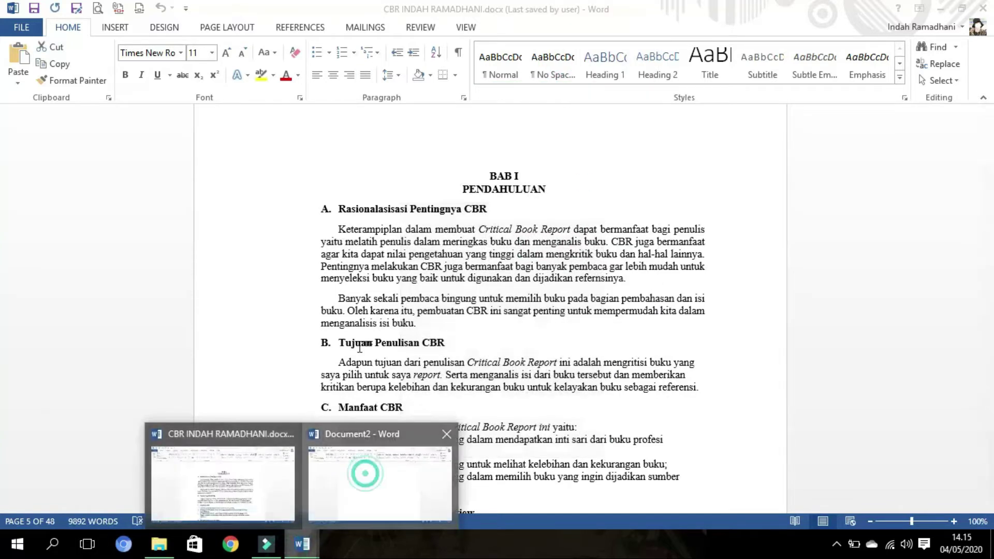
key("ctrl+v")
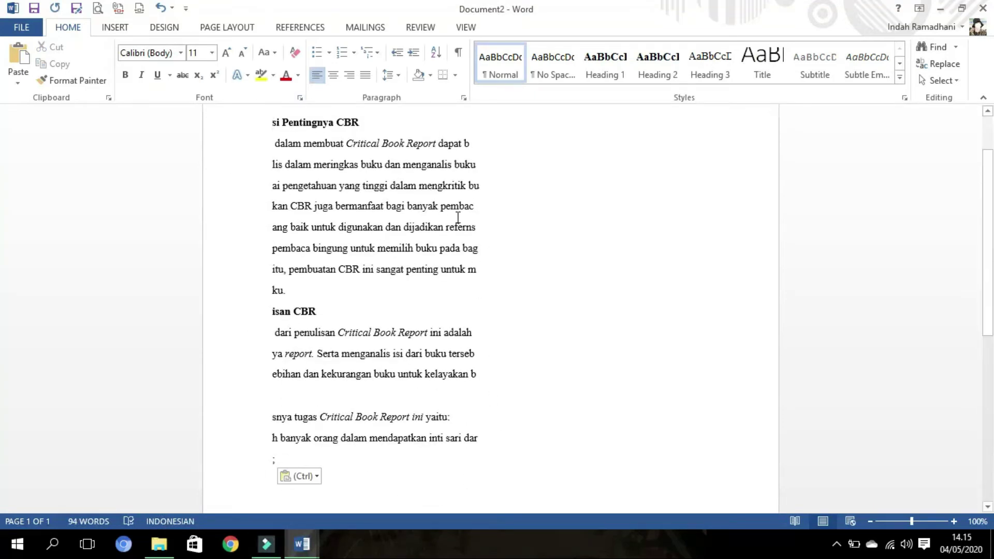
- Select all the pasted text in Document2 and delete it
key("ctrl+a")
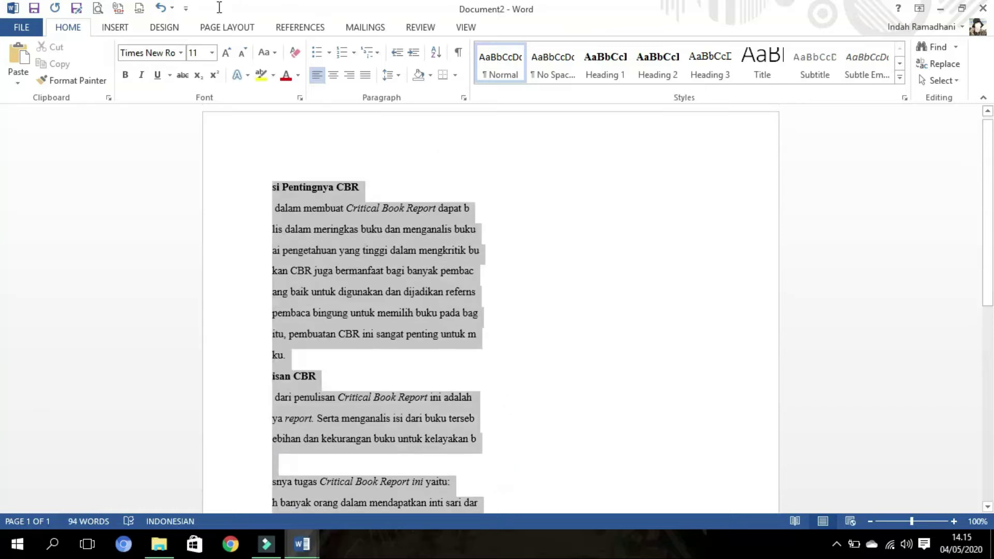
key("Delete")
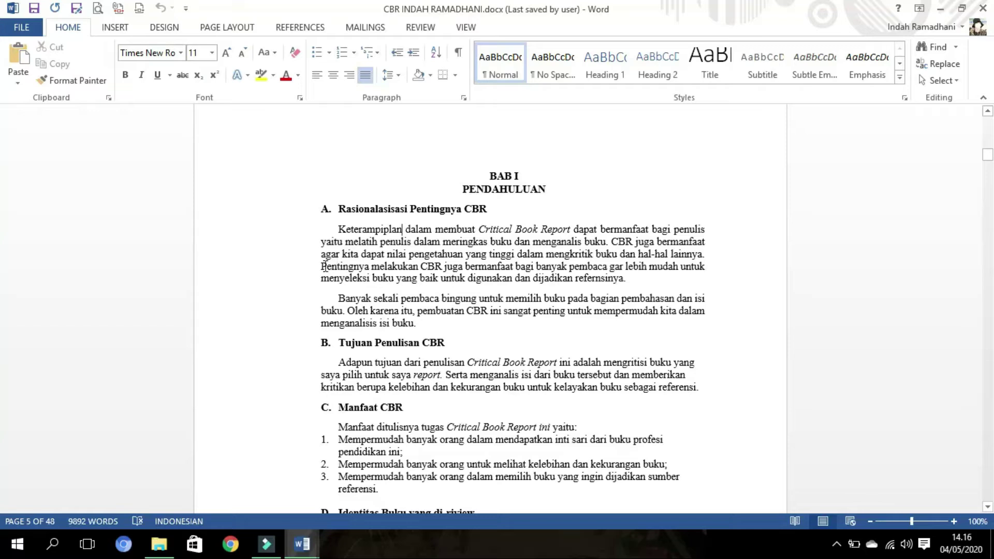
- Toggle the Pentingnya sentence to uppercase with Shift+F3 and undo it, three times
left_click_drag(321, 266, 627, 280)
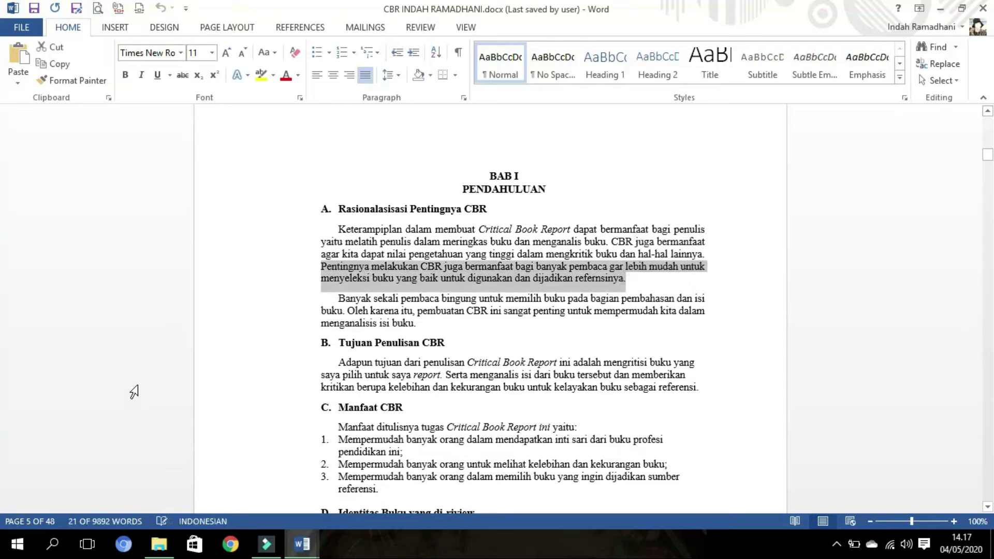
key("shift+F3")
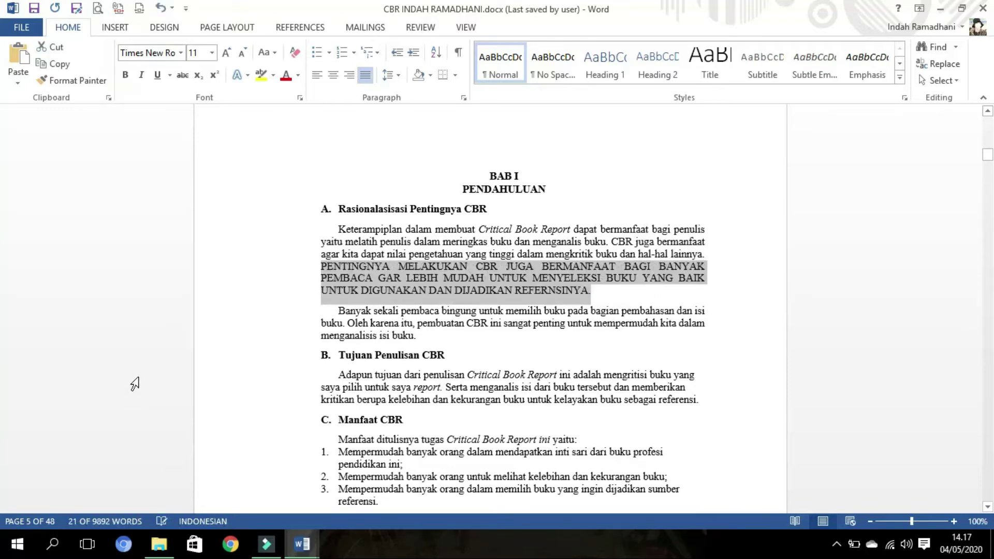
key("ctrl+z")
key("shift+F3")
key("ctrl+z")
key("shift+F3")
key("ctrl+z")
left_click(367, 291)
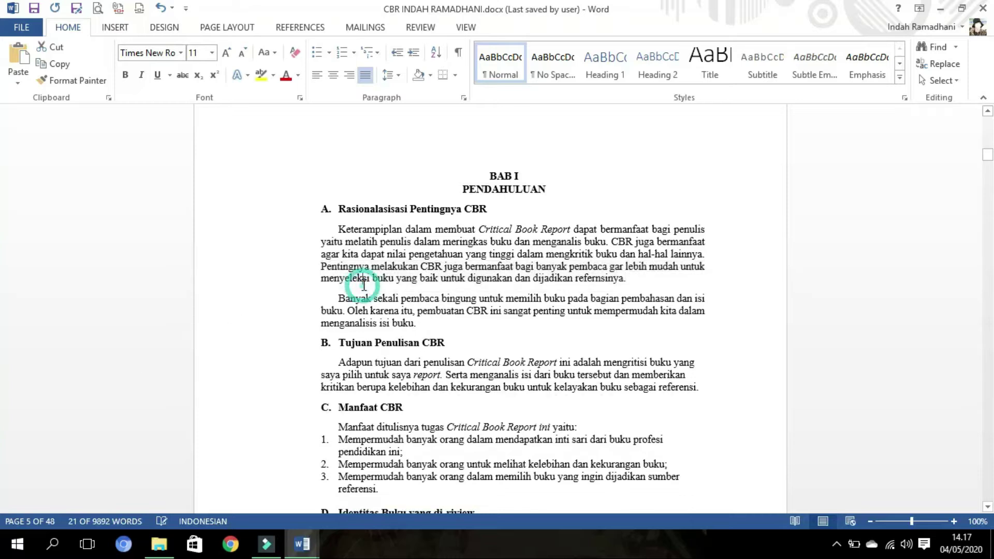
- Capitalize PENTINGNYA, MERINGKAS BUKU and TINGGI with Shift+F3, then select untuk
left_click_drag(322, 268, 371, 265)
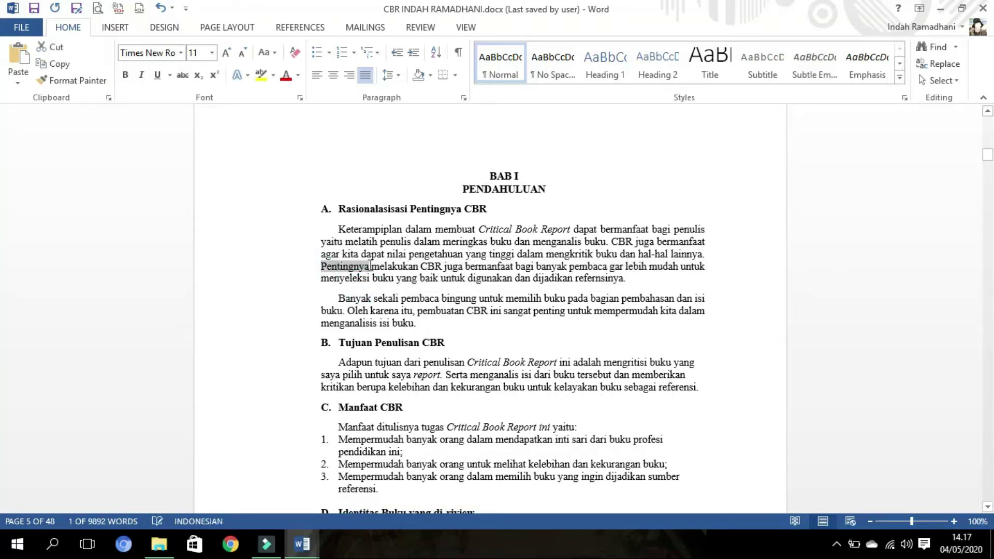
key("shift+F3")
left_click_drag(488, 244, 513, 244)
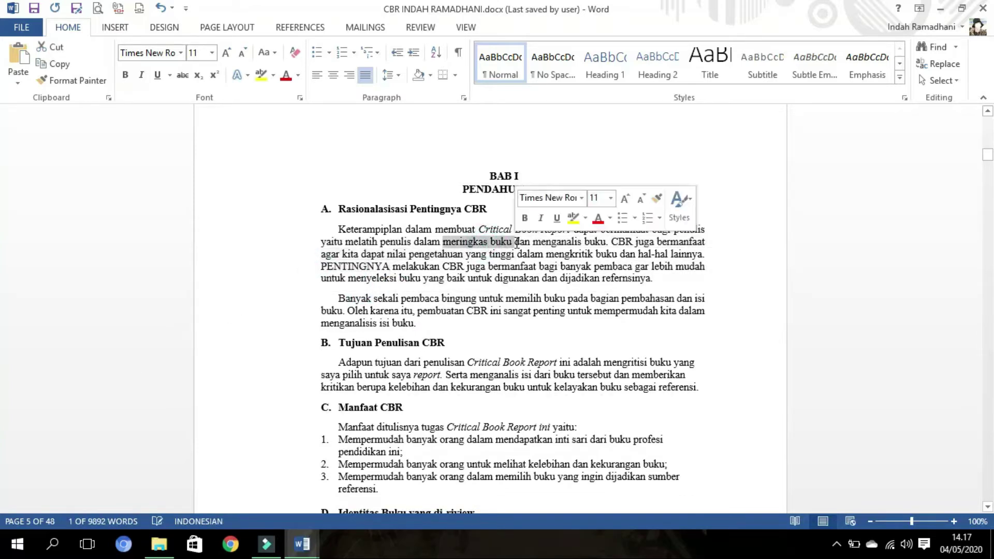
key("BackSpace")
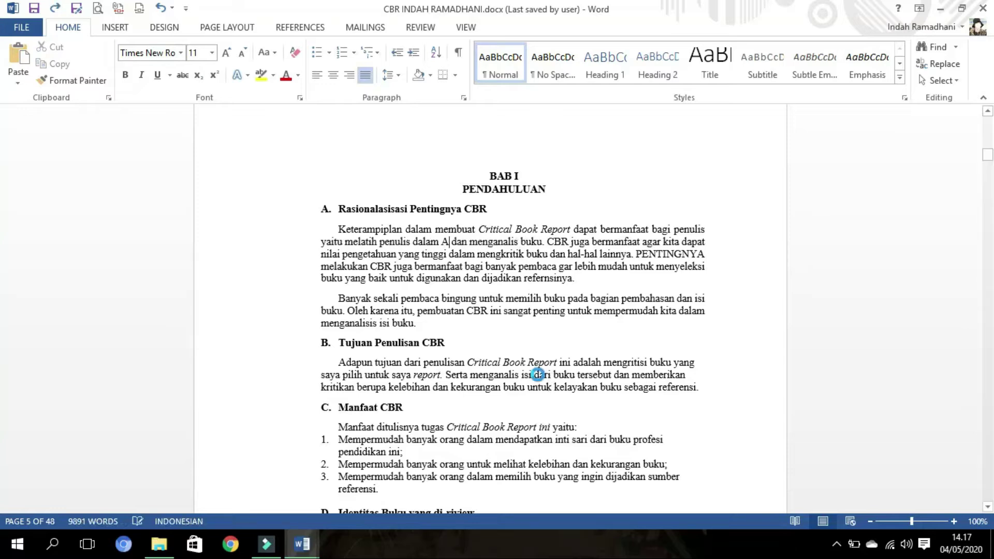
key("ctrl+z")
key("shift+F3")
left_click_drag(539, 254, 565, 259)
key("shift+F3")
double_click(572, 279)
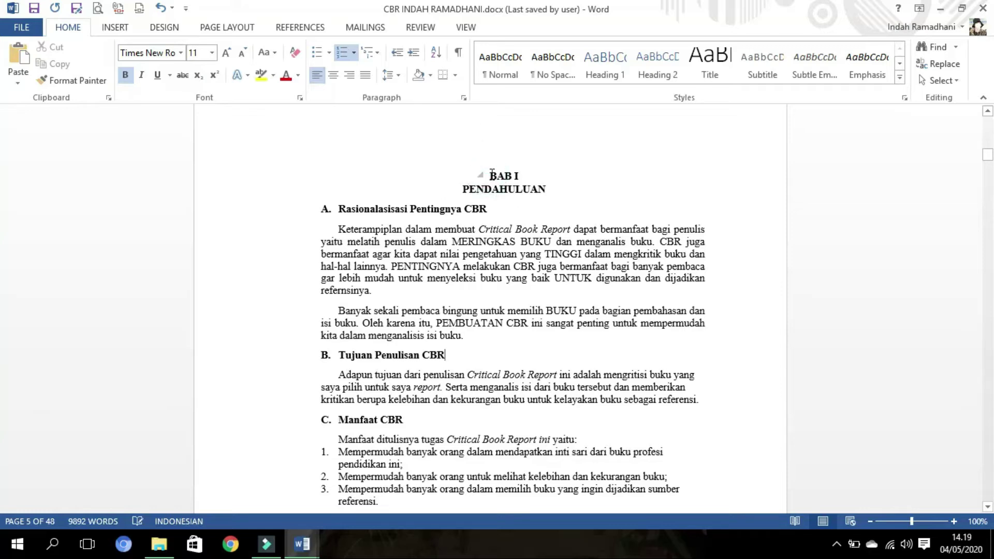
- Add a 'ctrl + }' note line above BAB I and a second centred Ctrl note
left_click(492, 174)
key("Return")
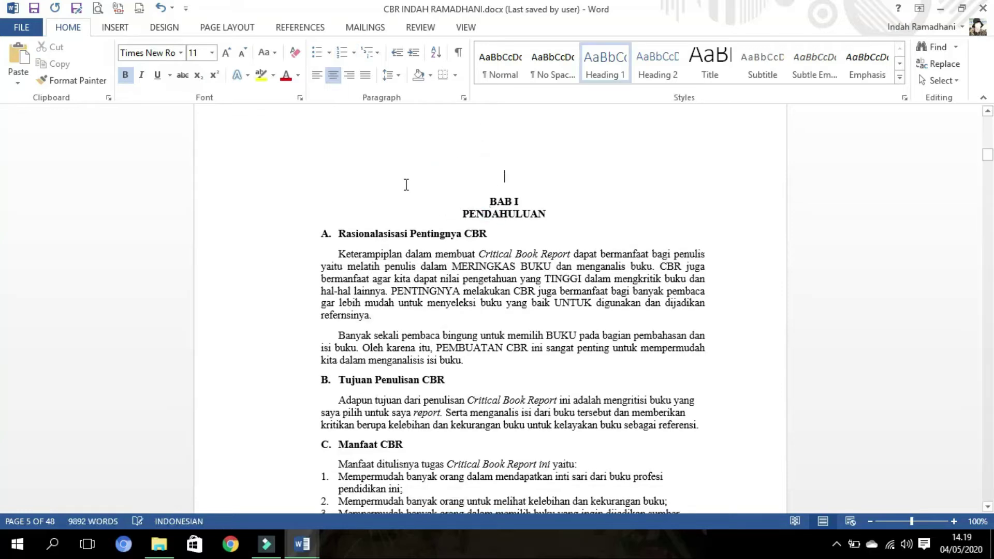
type("ctr")
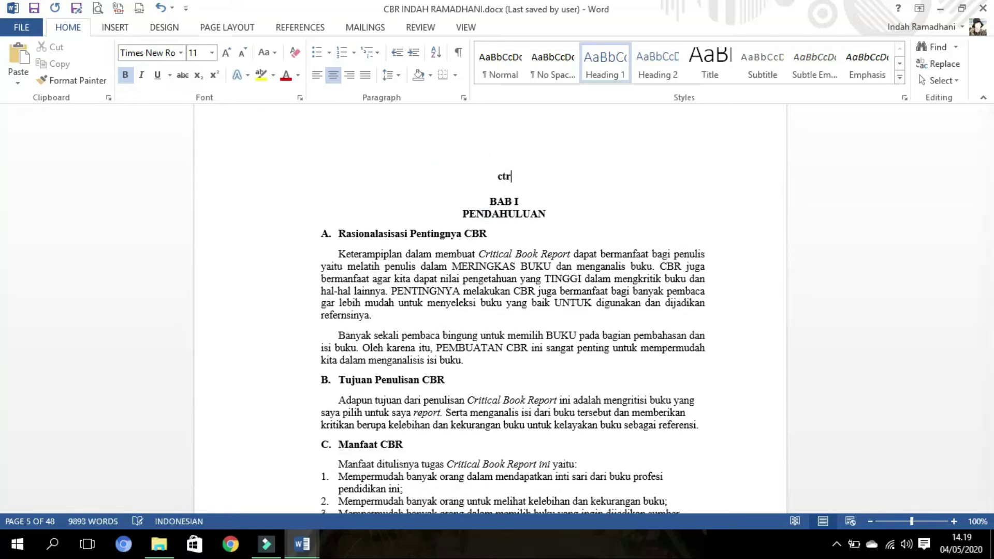
type("l + }")
key("Return")
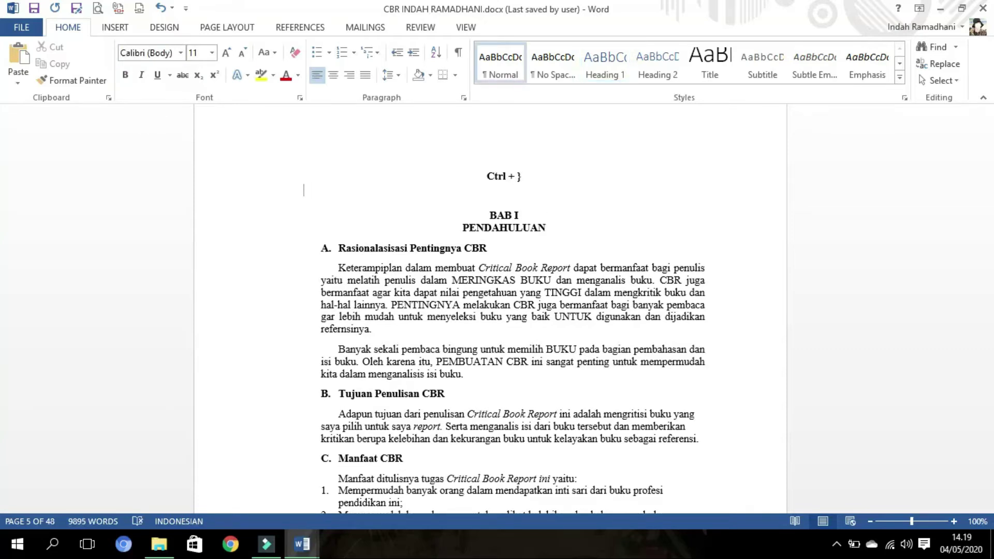
key("ctrl+e")
type("ct")
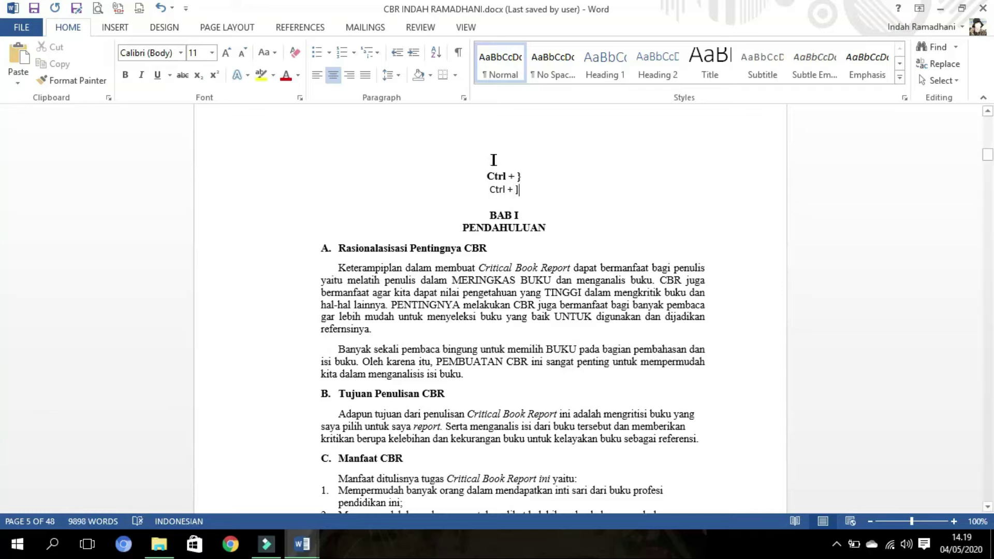
left_click_drag(493, 160, 520, 190)
left_click(521, 190)
- Enlarge the word dalam to 28 pt with Ctrl+]
left_click(428, 266)
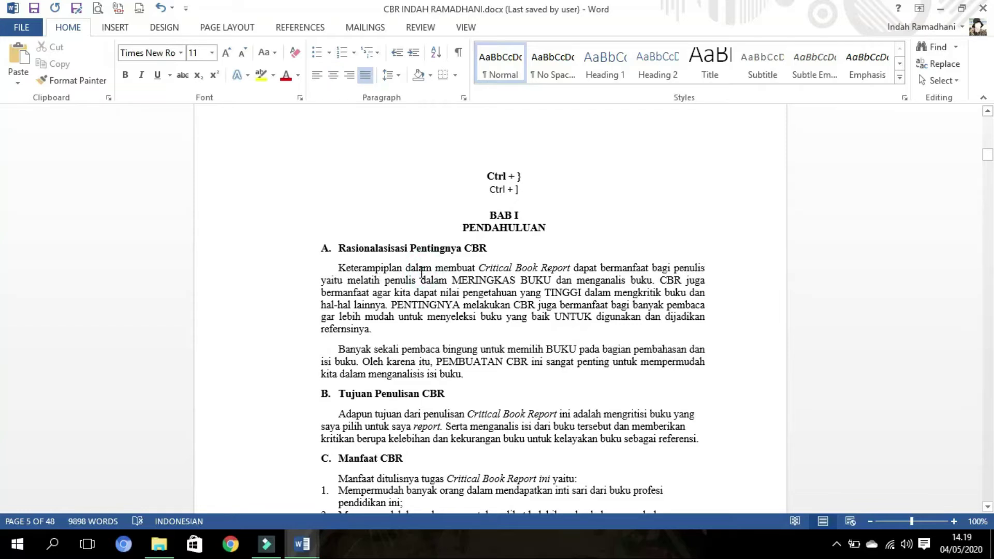
key("ctrl+bracketright")
key("ctrl+bracketright")
key("ctrl+bracketright")
key("ctrl+bracketright")
key("ctrl+bracketright")
key("ctrl+bracketright")
key("ctrl+bracketright")
key("ctrl+bracketright")
key("ctrl+bracketright")
key("ctrl+bracketright")
key("ctrl+bracketright")
key("ctrl+bracketright")
key("ctrl+bracketright")
key("ctrl+bracketright")
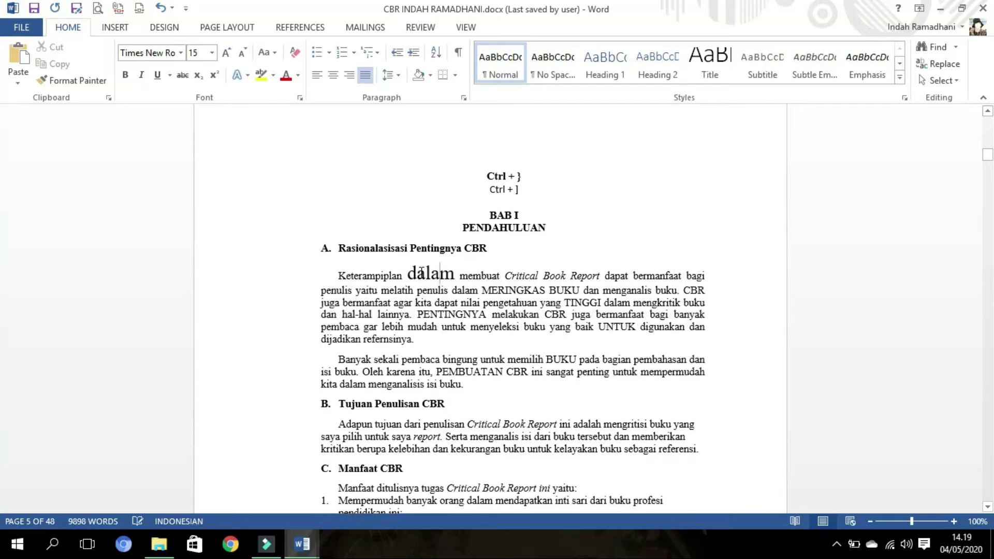
key("ctrl+bracketright")
key("ctrl+bracketright")
key("ctrl+bracketright")
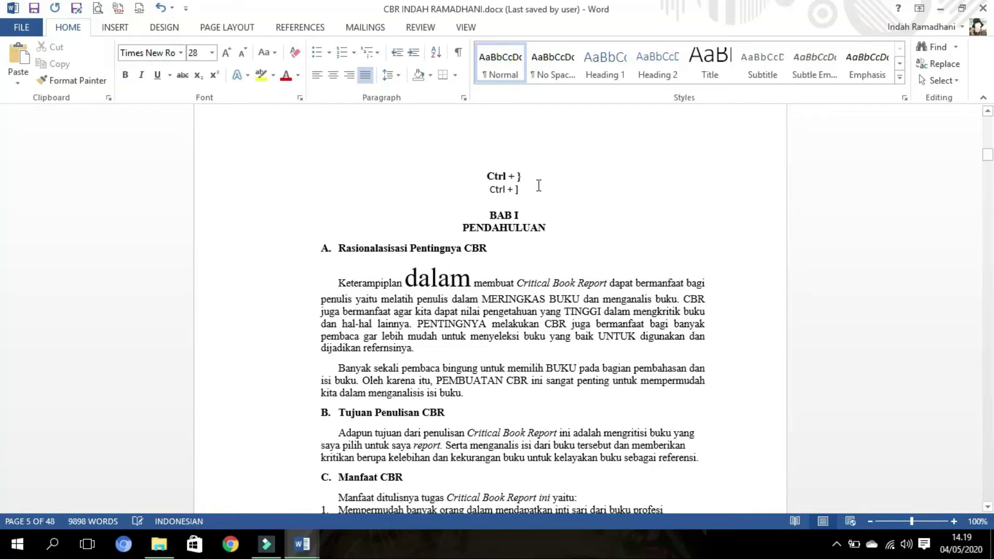
- Add 'Ctrl + {' and 'Ctrl + [' note lines below the second Ctrl note
left_click(536, 187)
key("Return")
type("Ctrl + {")
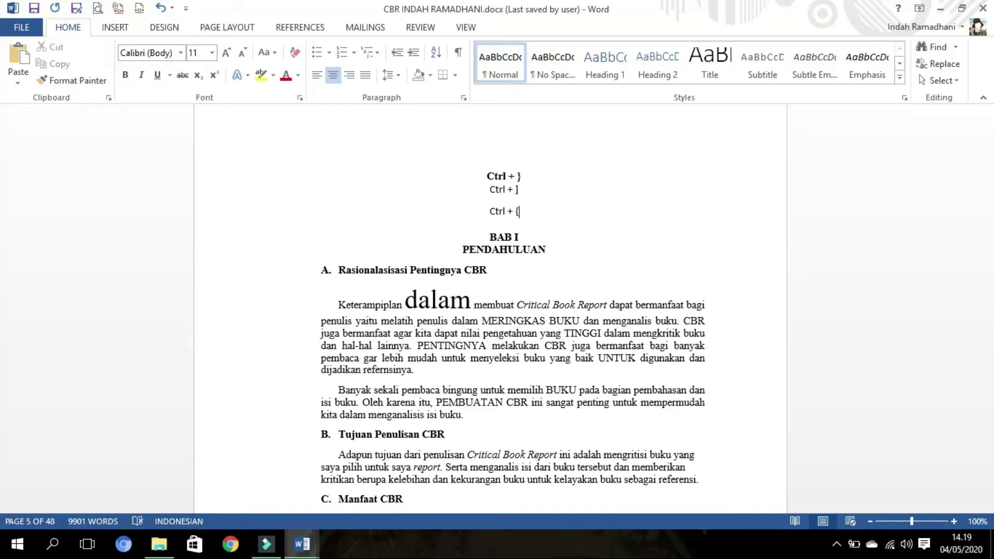
key("Return")
type("s")
key("BackSpace")
type("Ctrl + [")
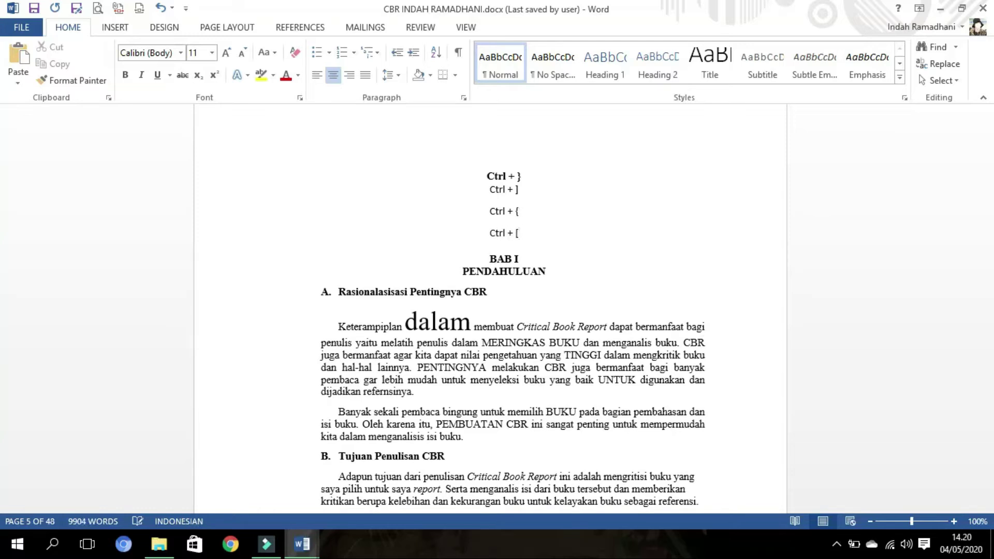
- Shrink the enlarged word dalam back down with Ctrl+[
left_click_drag(484, 213, 523, 243)
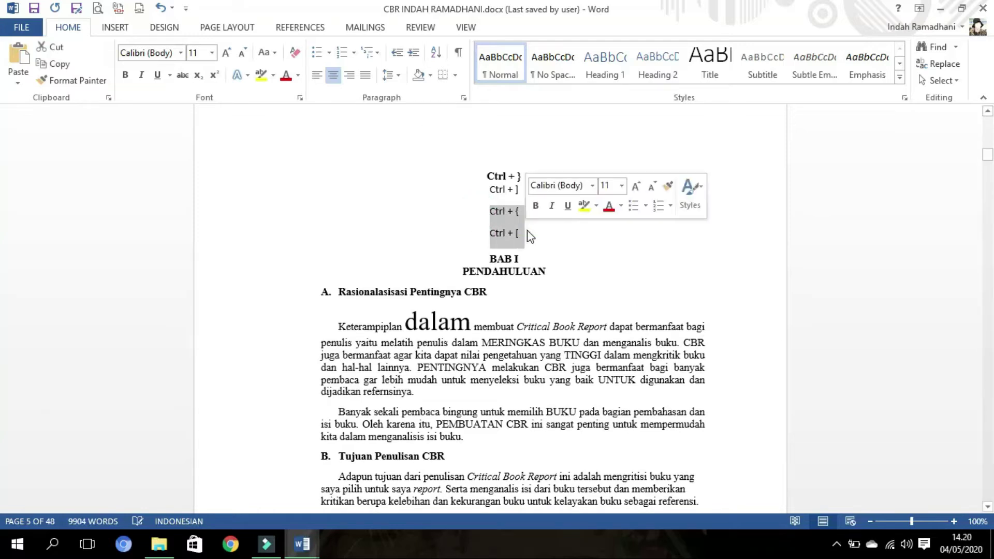
scroll(438, 336, "down", 3)
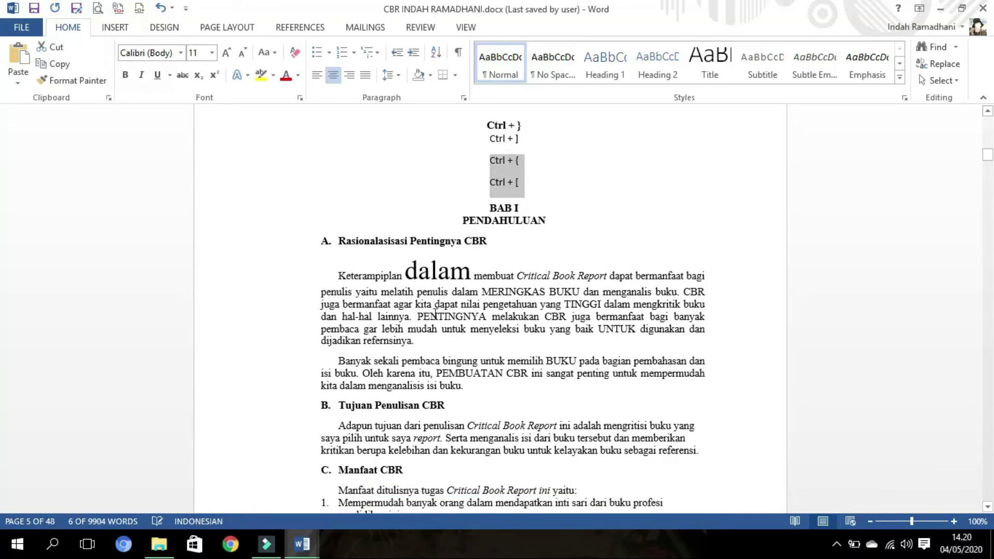
left_click(428, 264)
left_click_drag(409, 217, 470, 220)
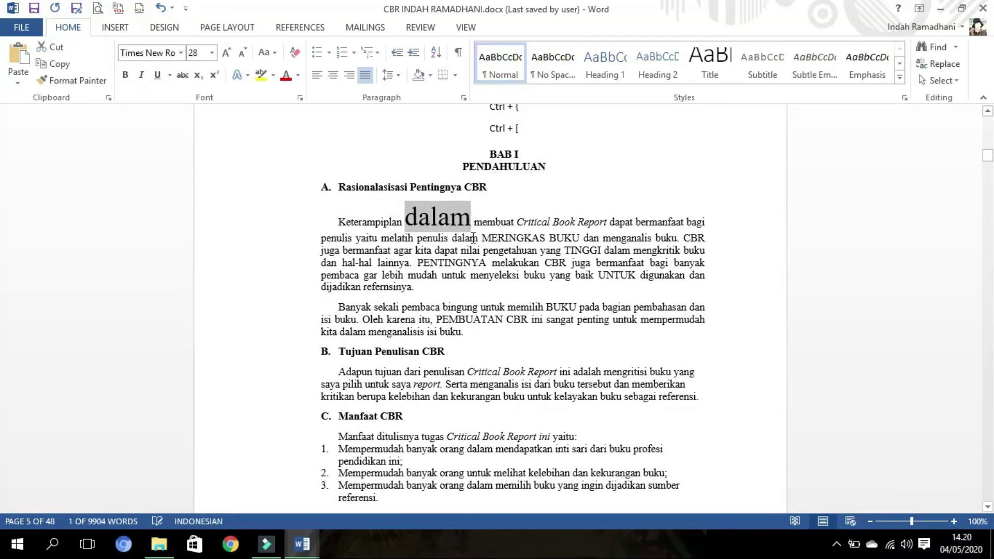
key("ctrl+bracketleft")
key("ctrl+bracketleft")
key("ctrl+bracketleft")
key("ctrl+bracketleft")
key("ctrl+bracketleft")
key("ctrl+bracketleft")
key("ctrl+bracketleft")
key("ctrl+bracketleft")
key("ctrl+bracketleft")
key("ctrl+bracketleft")
key("ctrl+bracketleft")
key("ctrl+bracketleft")
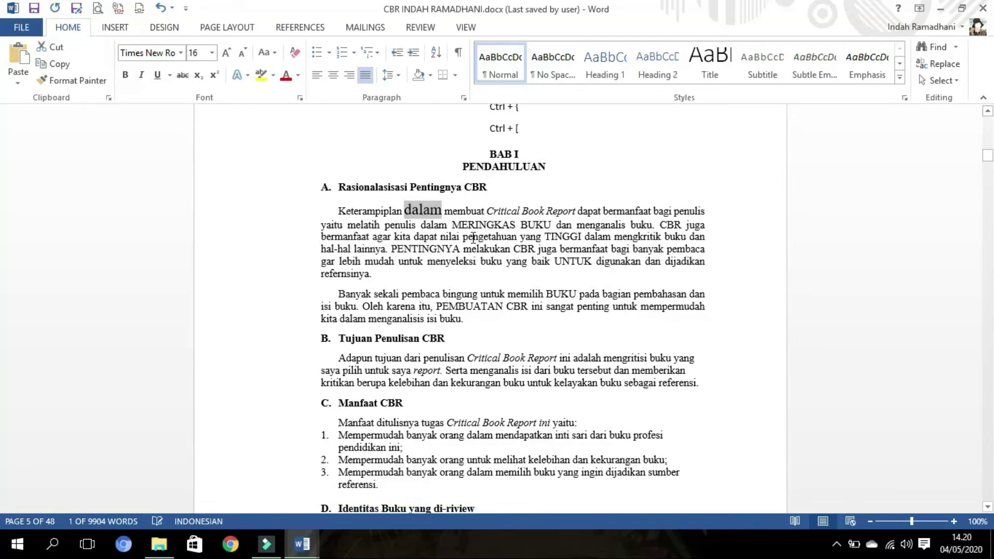
- Enlarge and then shrink the whole first paragraph under heading A
mouse_move(453, 224)
left_mouse_down()
mouse_move(548, 226)
mouse_move(564, 237)
mouse_move(456, 233)
left_mouse_up()
triple_click(456, 226)
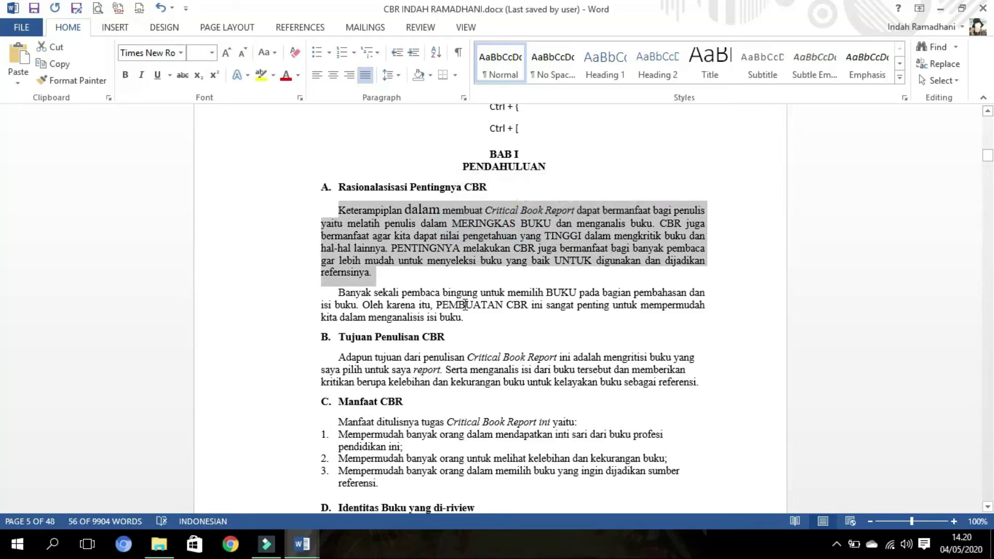
key("ctrl+bracketright")
key("ctrl+bracketright")
key("ctrl+bracketright")
key("ctrl+bracketright")
key("ctrl+bracketright")
key("ctrl+bracketright")
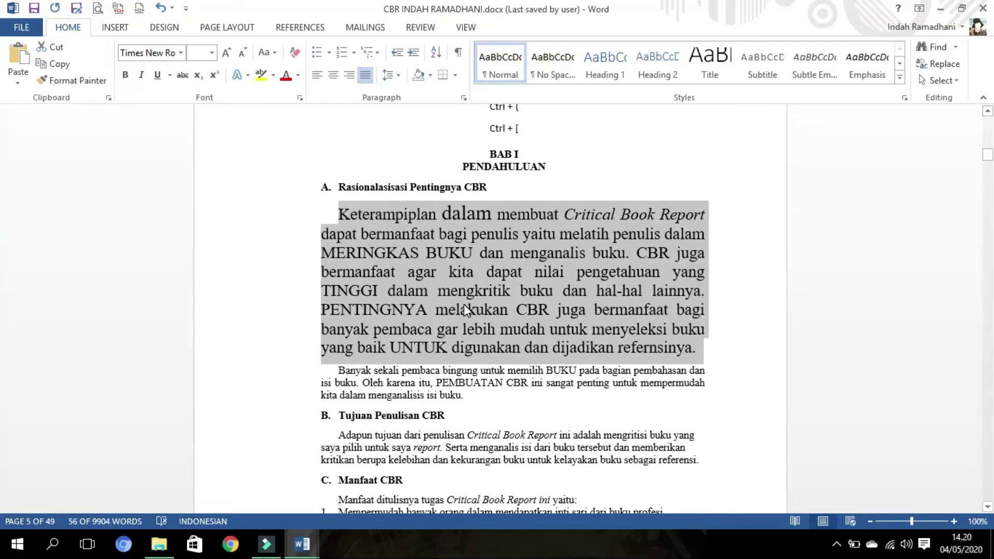
key("ctrl+bracketleft")
key("ctrl+bracketleft")
key("ctrl+bracketleft")
key("ctrl+bracketleft")
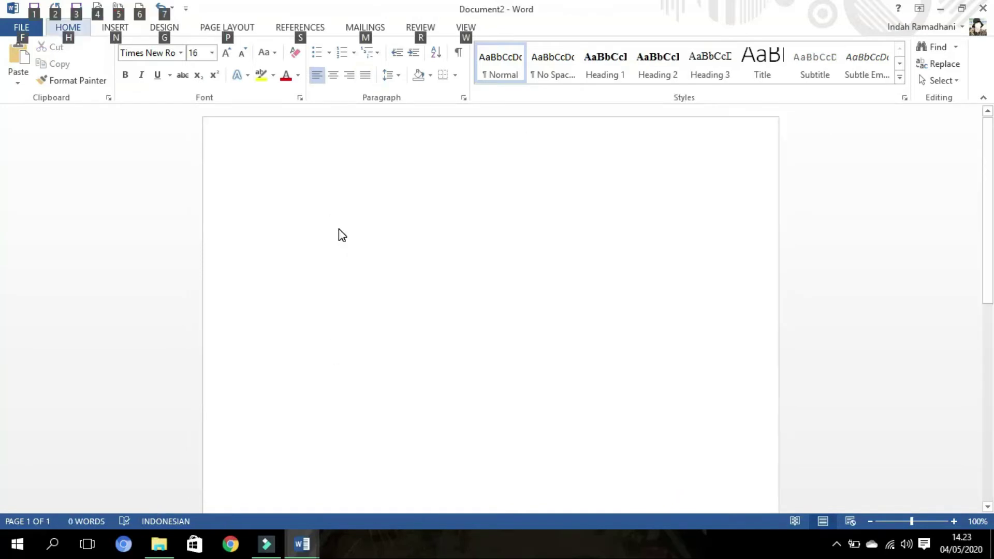
left_click(338, 233)
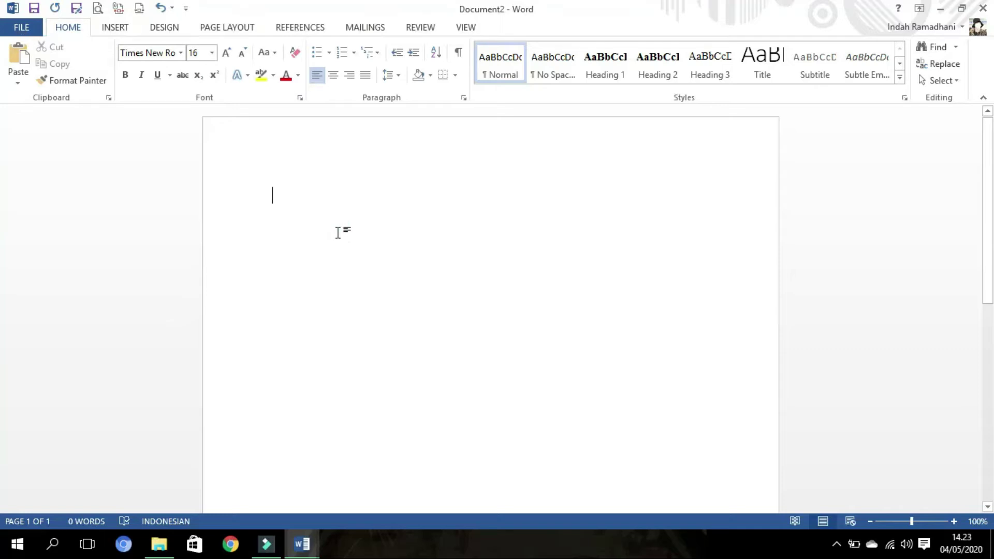
- Type 'Subscript ctrl + (+)' and H2O below it, making the 2 subscript
type("Subscript ")
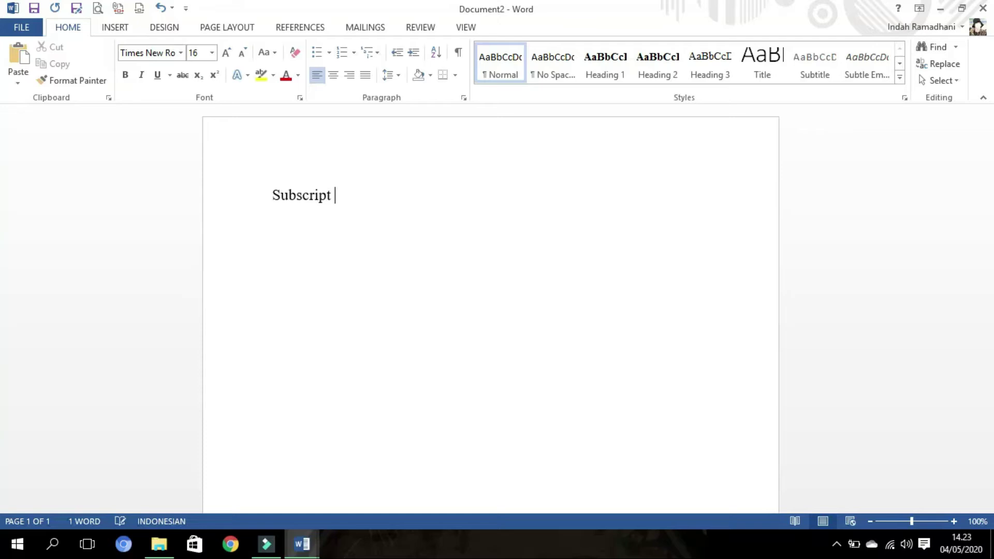
type("ctrl ")
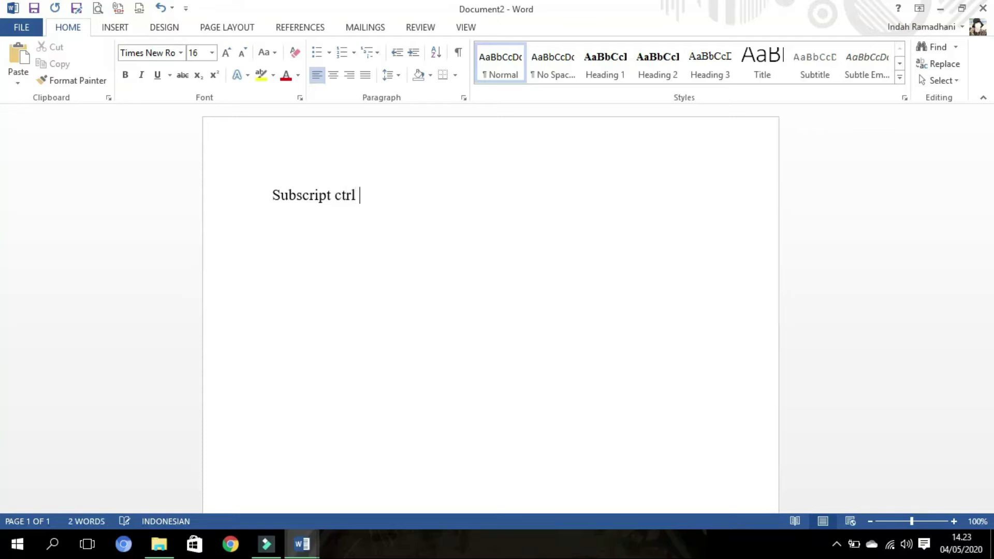
type("+ (+)")
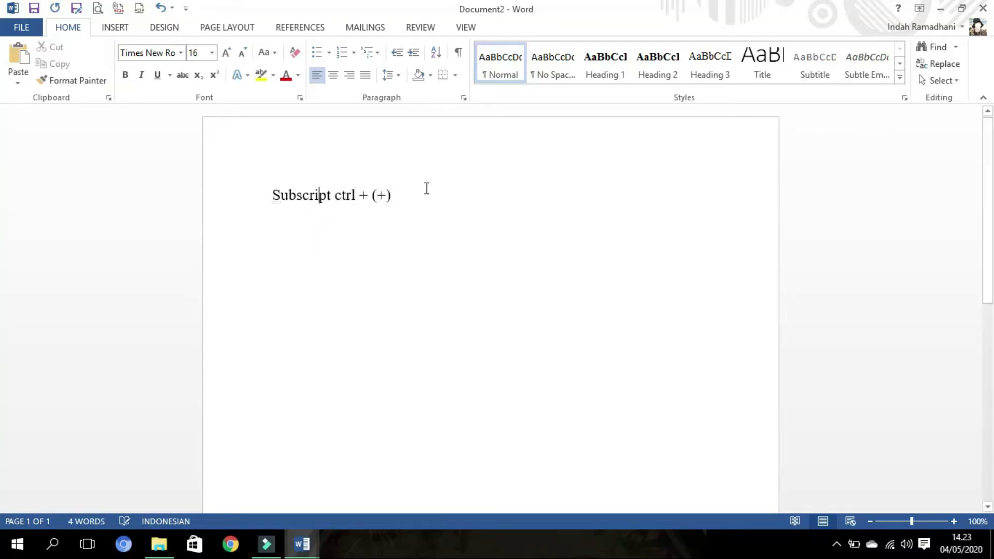
key("Return")
type("H20")
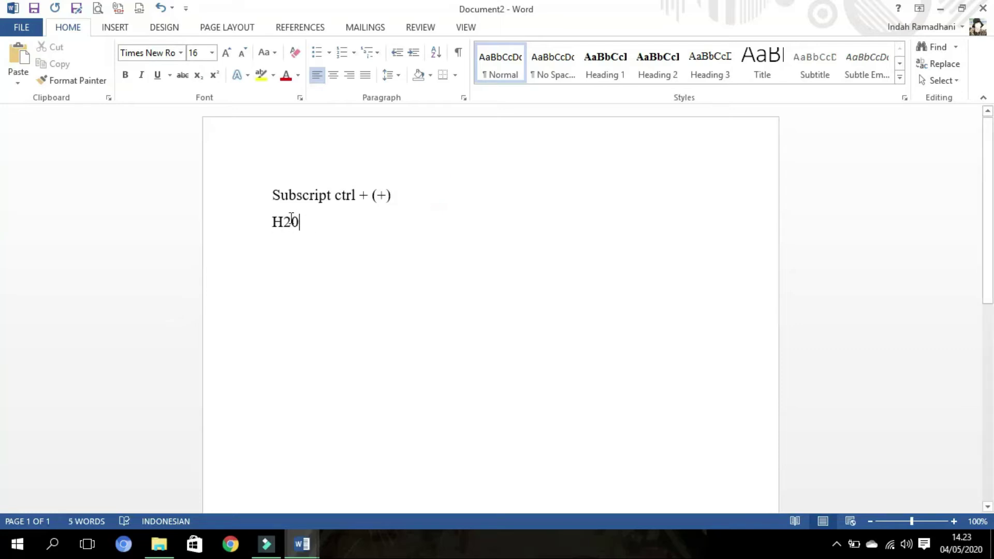
key("BackSpace")
type("O")
left_click_drag(293, 223, 288, 226)
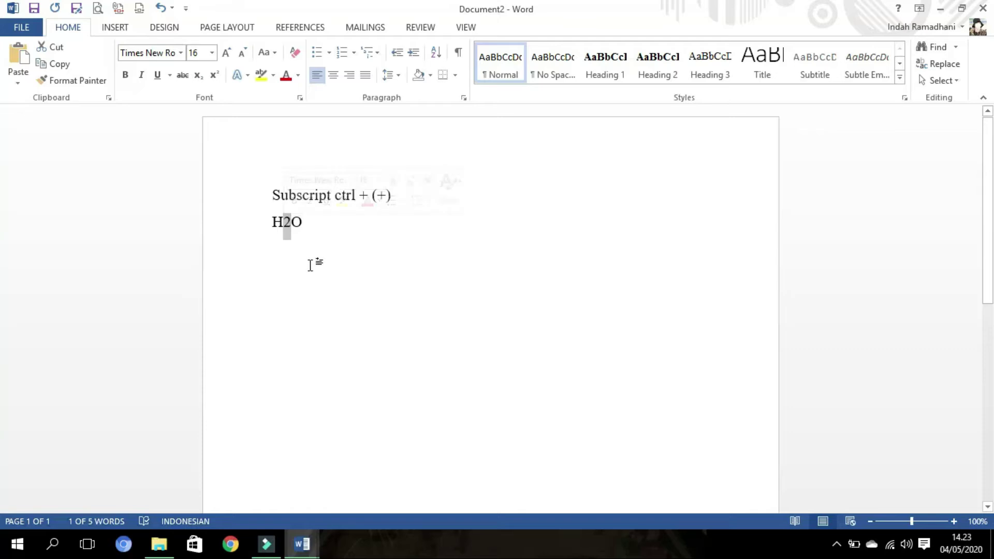
key("ctrl+equal")
left_click(328, 236)
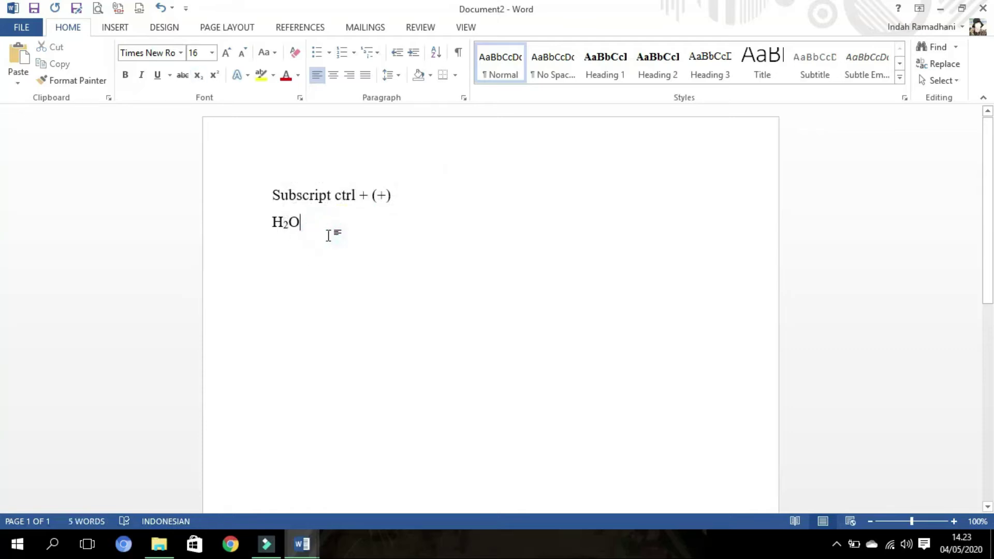
- Type a second H₂O with subscript toggled on for the 2, then delete both lines
type("h")
key("BackSpace")
type("H")
key("ctrl+equal")
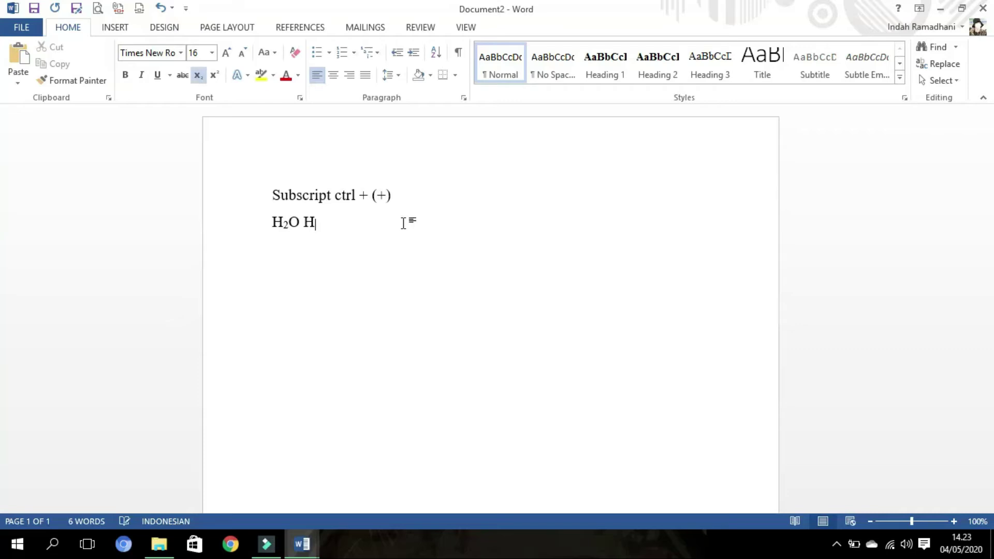
type("2")
key("ctrl+equal")
type("O")
left_click_drag(411, 231, 266, 177)
key("Delete")
- Type the 'SUPERSCRIPT ctrl + shift + (+)' note, then 5000² and 10⁵ with superscript exponents
type("SUPERSCR")
type("IPT")
type("ctrl +")
type(" shift +")
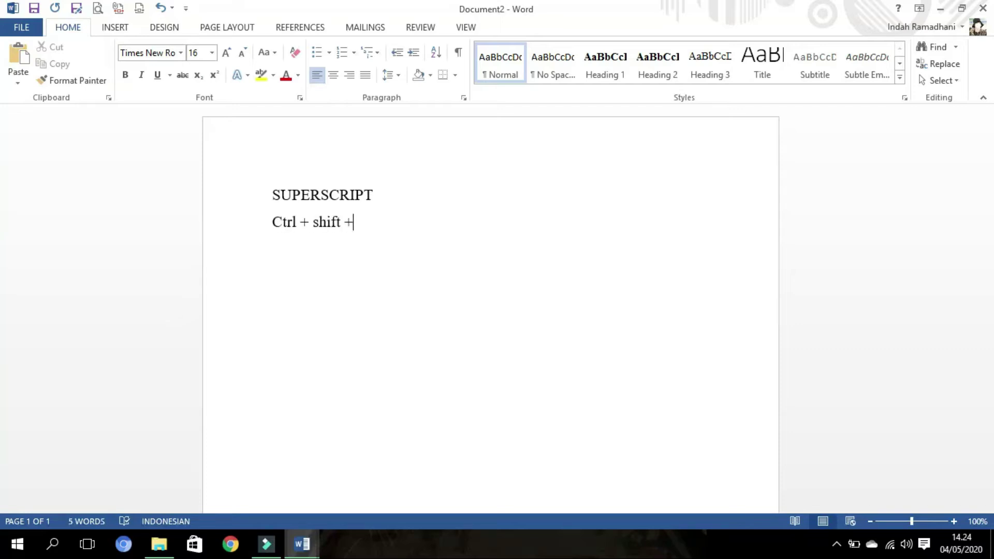
type(" (+)")
key("Return")
type("50002")
left_click_drag(327, 247, 305, 253)
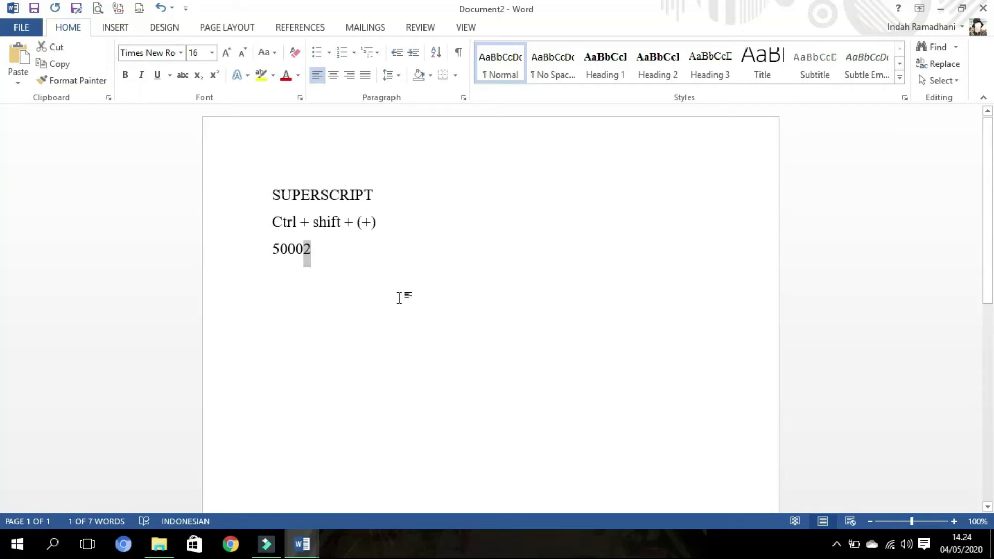
key("ctrl+shift+plus")
left_click(373, 252)
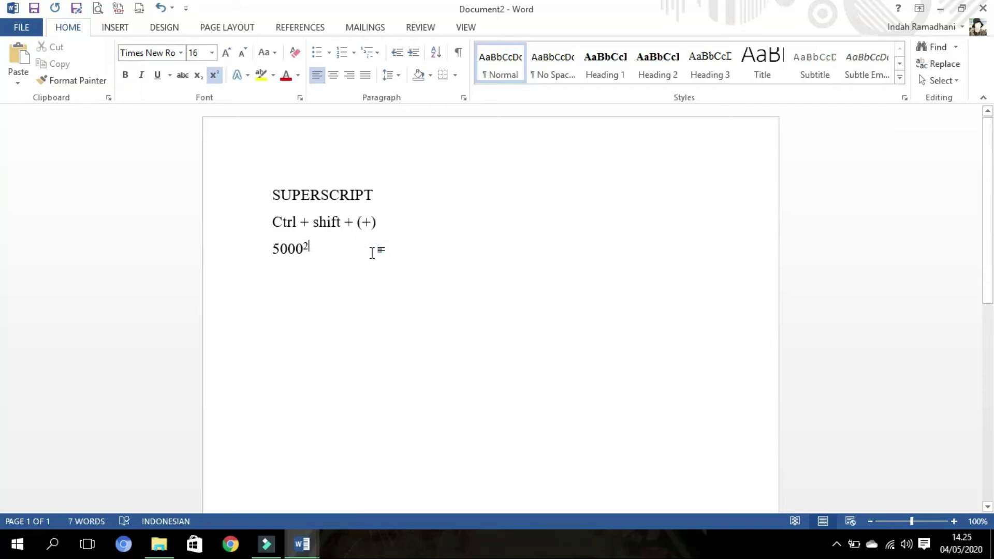
key("ctrl+shift+plus")
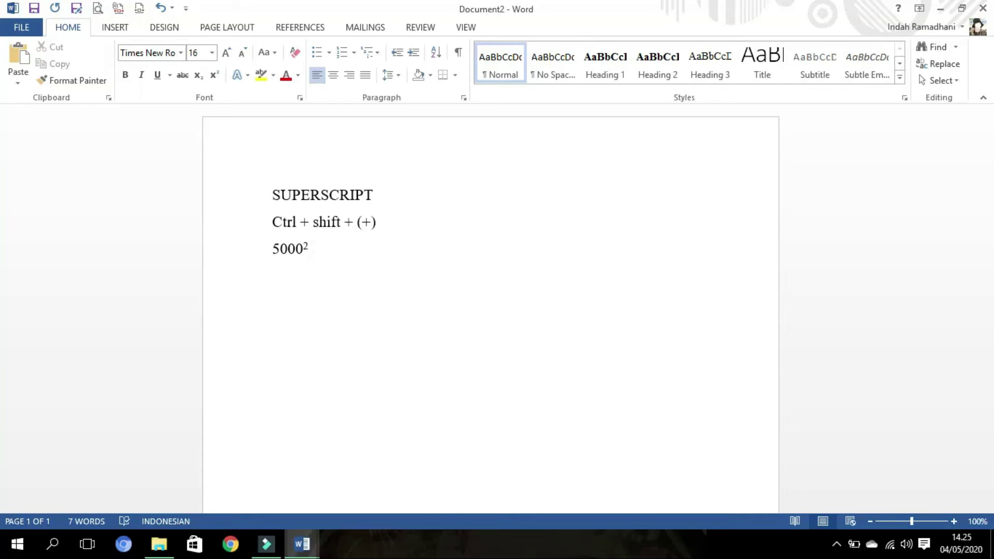
type("10")
key("ctrl+shift+plus")
key("ctrl+shift+plus")
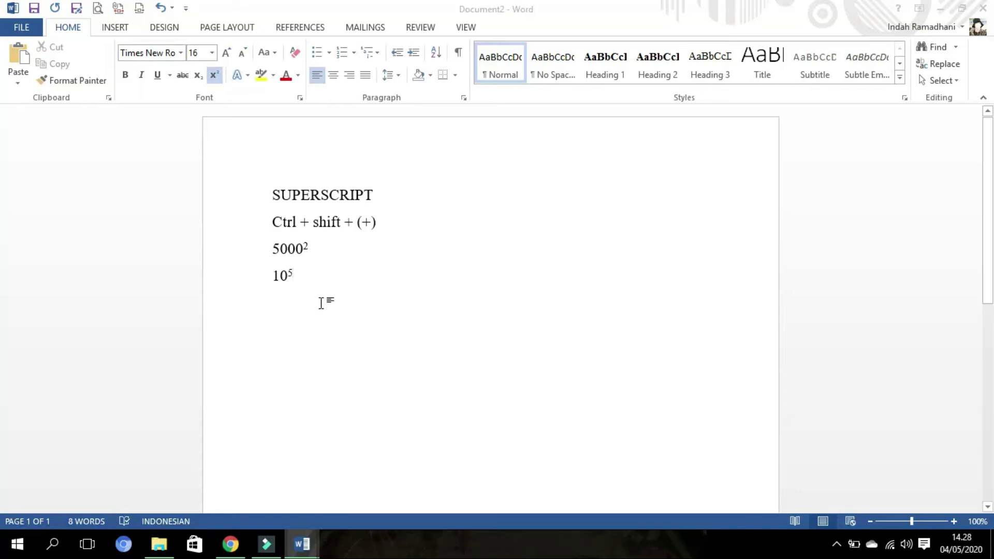
left_click(323, 301)
- Delete all four superscript demo lines and type 'ctrl + spacebar' on the empty page
left_click_drag(316, 273, 266, 173)
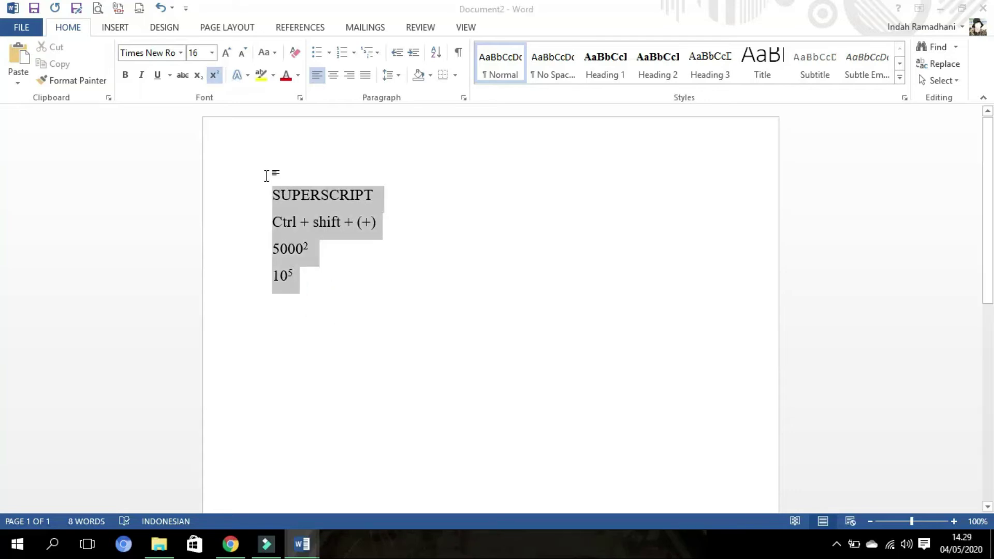
left_click(289, 213)
key("ctrl+a")
key("Delete")
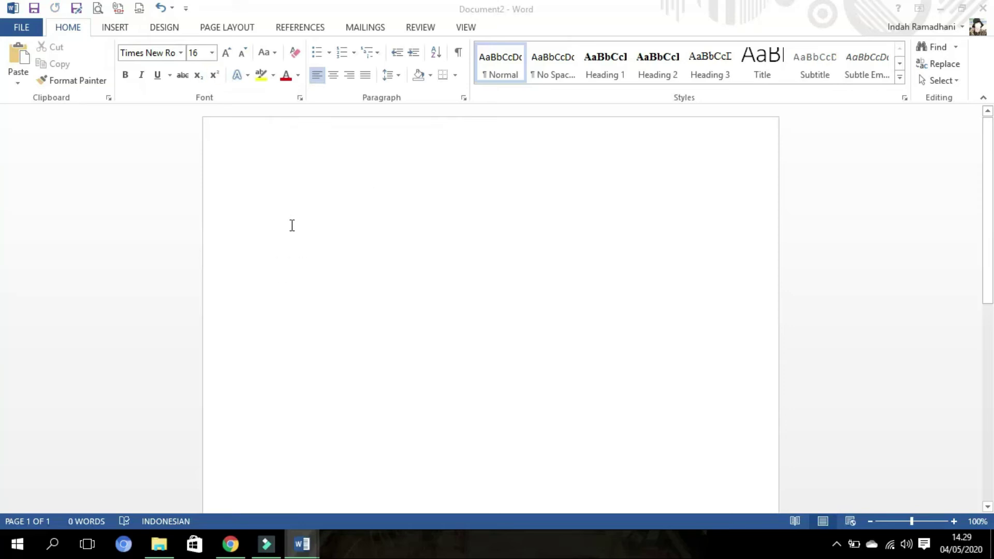
type("Ctrl+")
key("BackSpace")
key("BackSpace")
key("BackSpace")
key("BackSpace")
key("BackSpace")
type("ctrl + spacebar")
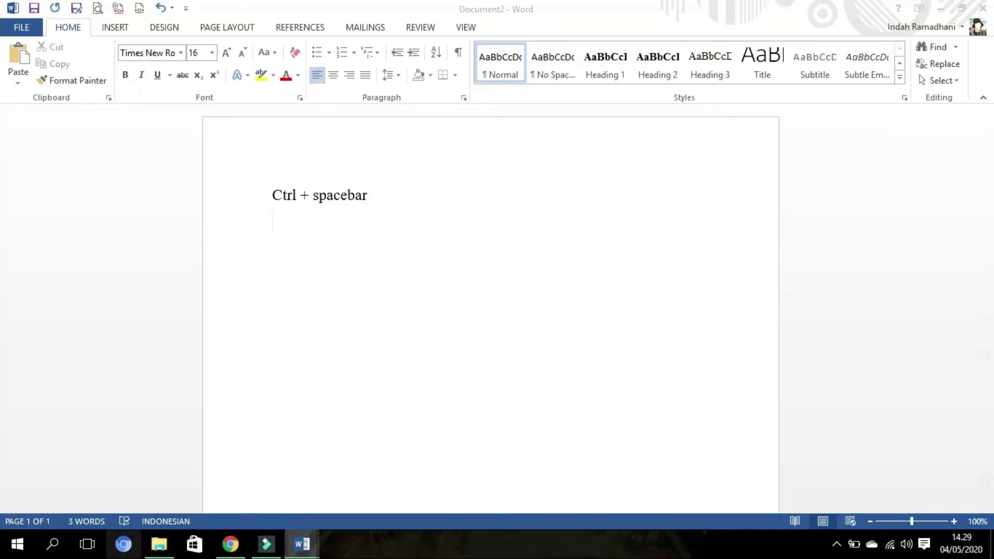
- Copy the Pengertian Aplikasi Pengolah Kata heading and bullets from the blog in Chrome, returning to Document2
left_click(231, 544)
scroll(423, 296, "down", 8)
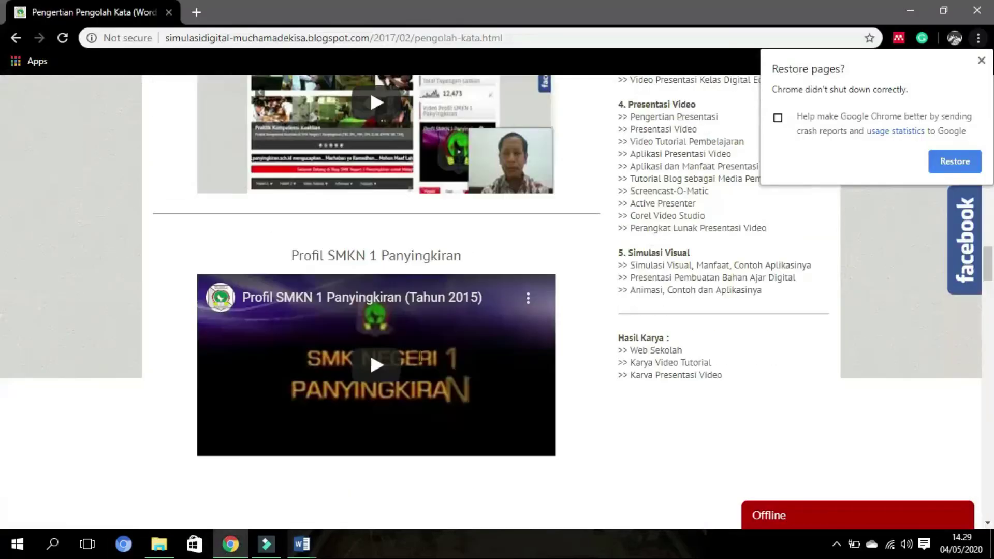
scroll(423, 295, "down", 8)
scroll(422, 295, "down", 8)
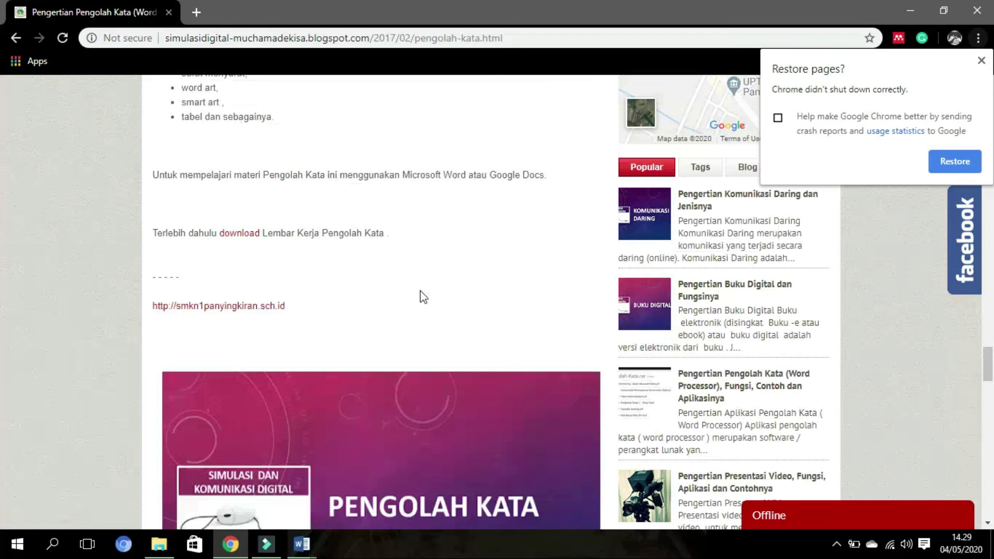
scroll(422, 296, "up", 20)
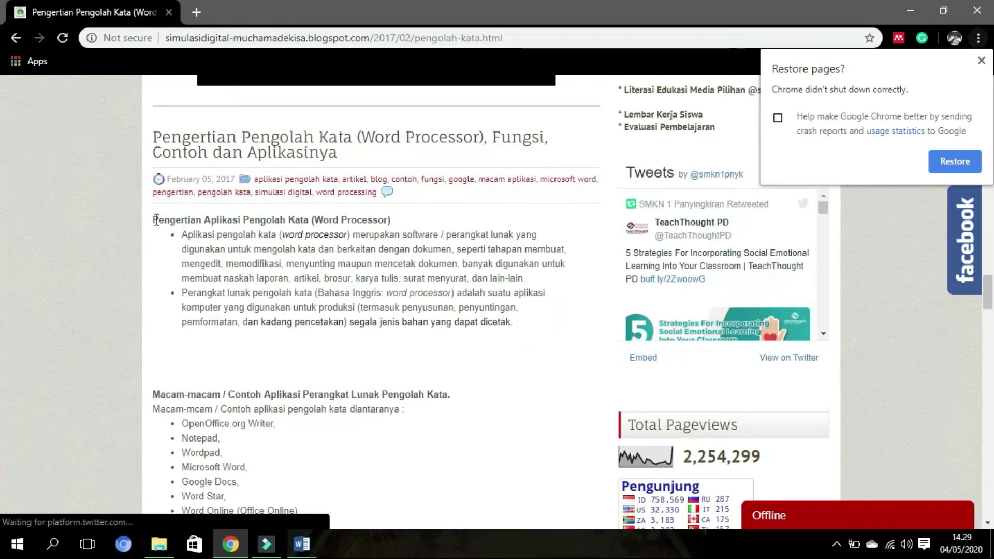
left_click_drag(153, 219, 514, 328)
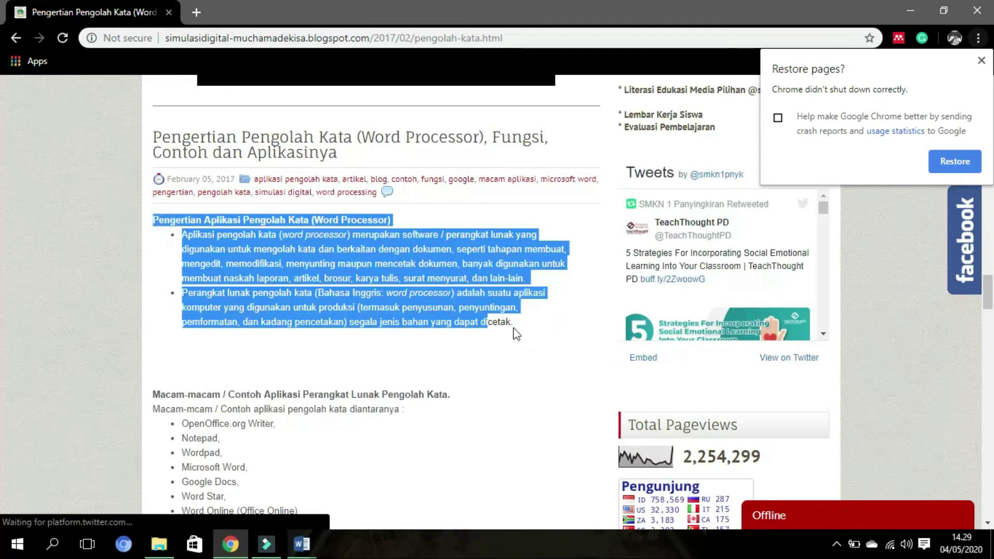
right_click(466, 274)
left_click(487, 285)
left_click(302, 544)
left_click(375, 494)
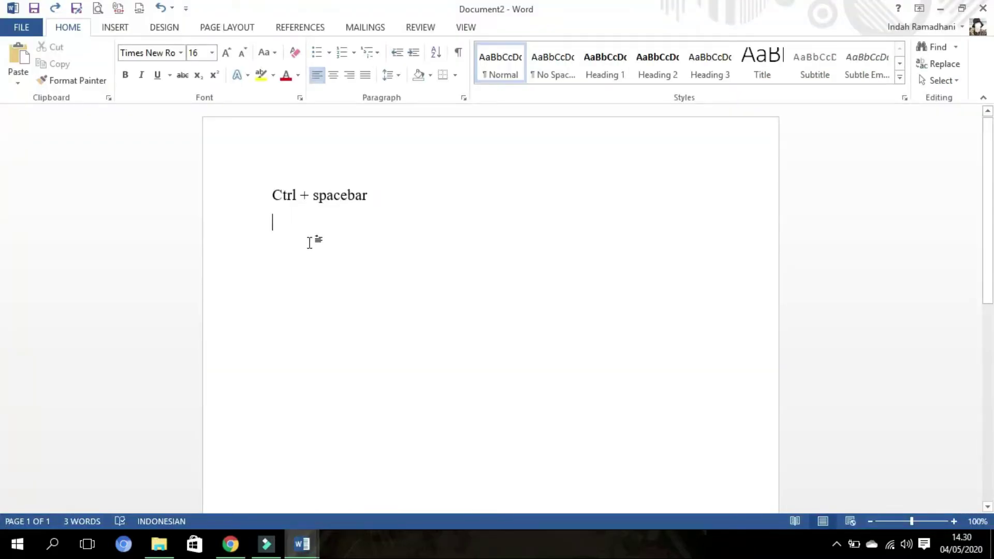
- Paste the definition text, reset its font with Ctrl+Space, then open the FILE Info page
key("ctrl+v")
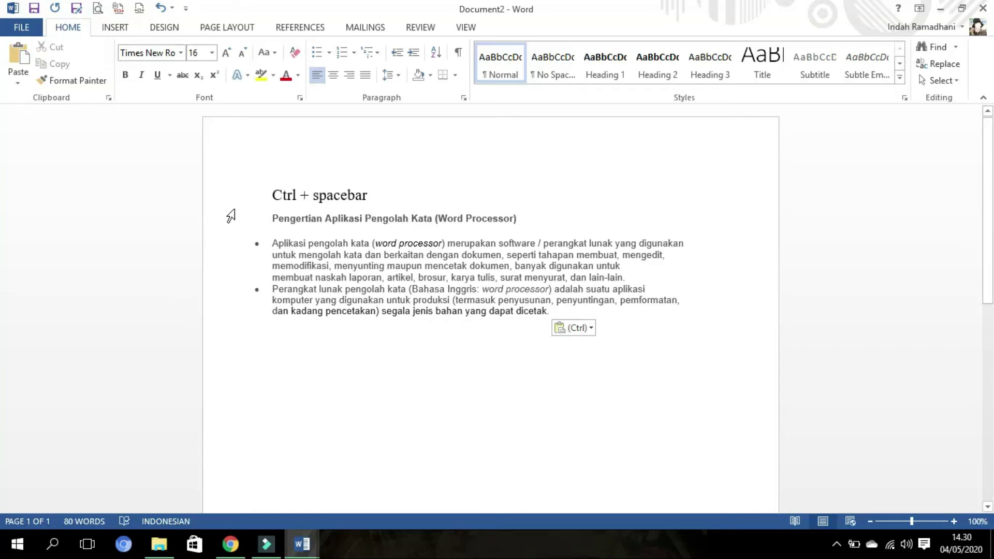
left_click_drag(224, 228, 243, 336)
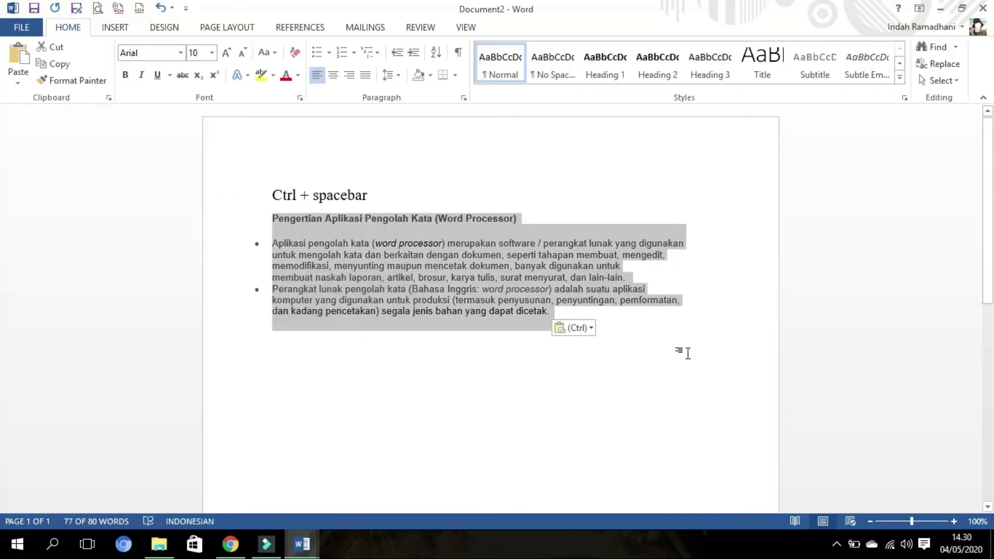
key("ctrl+space")
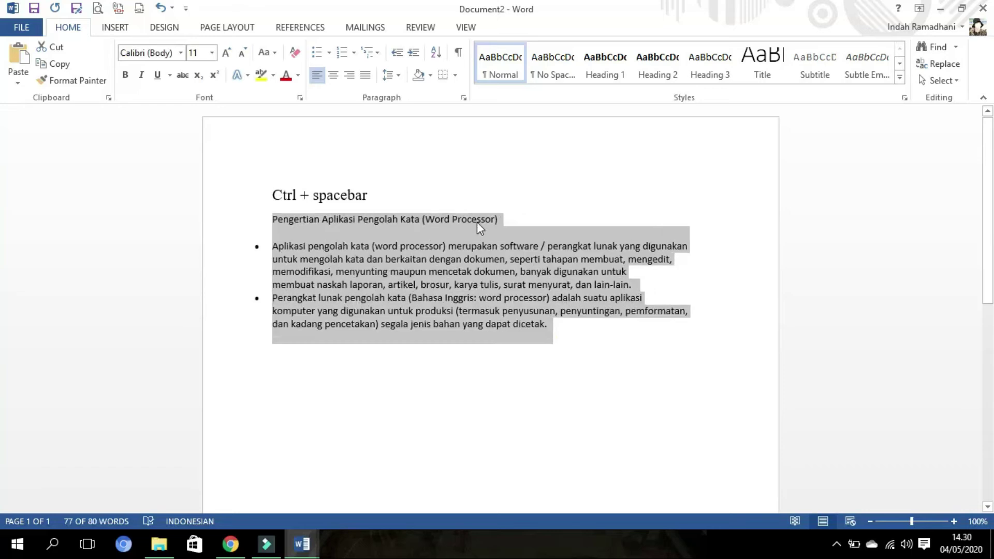
left_click(462, 258)
left_click_drag(584, 330, 285, 217)
left_click(554, 341)
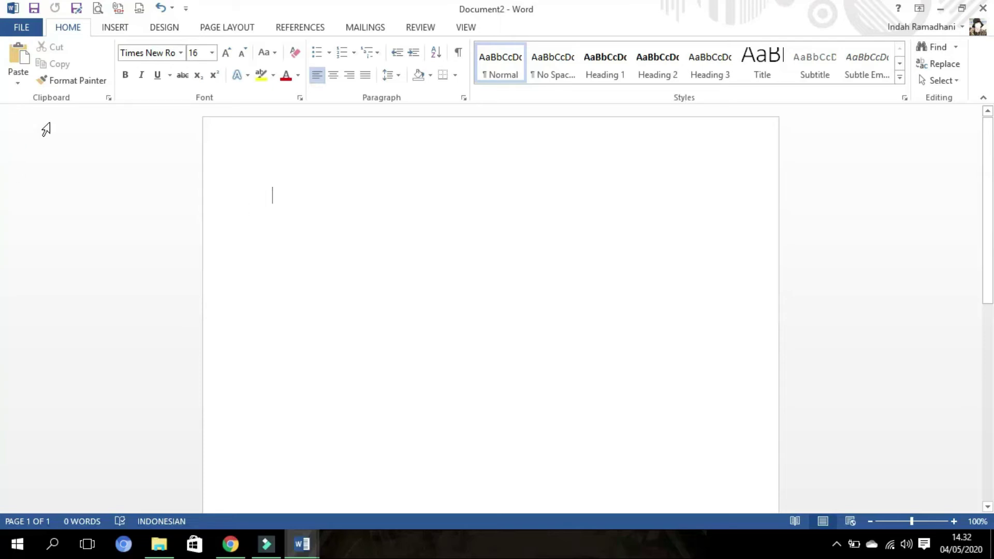
left_click(23, 29)
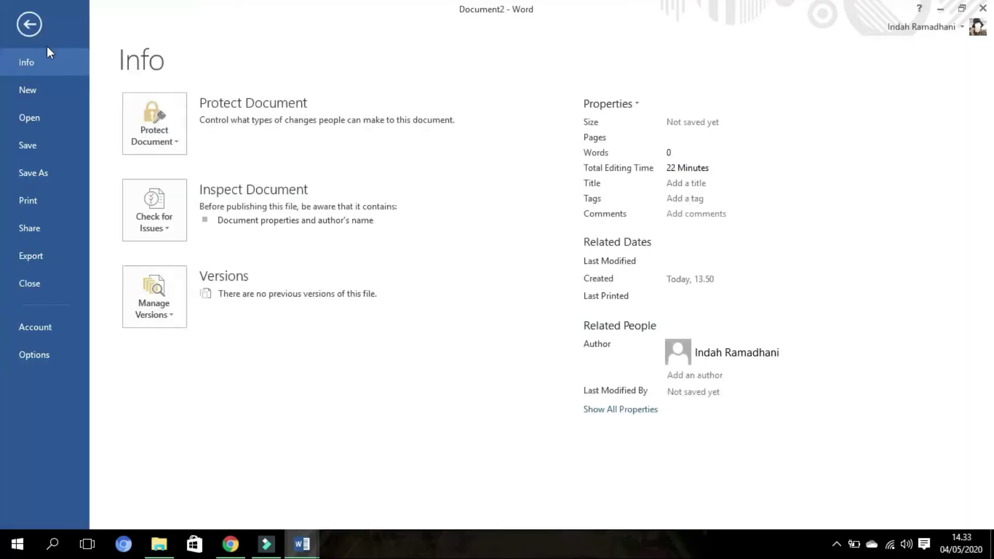
- Add Calculate from All Commands to the Quick Access Toolbar in Word Options
left_click(45, 356)
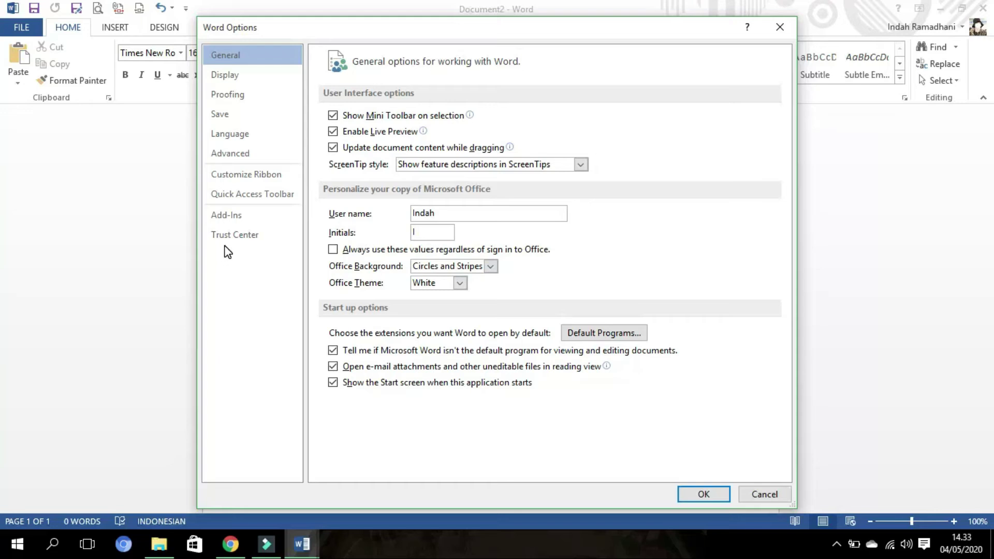
left_click(234, 196)
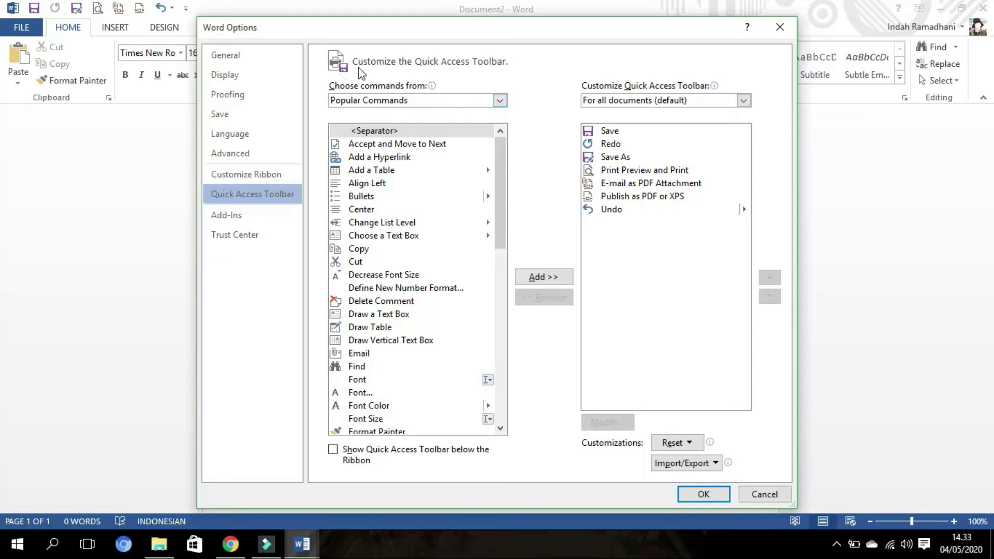
left_click(497, 101)
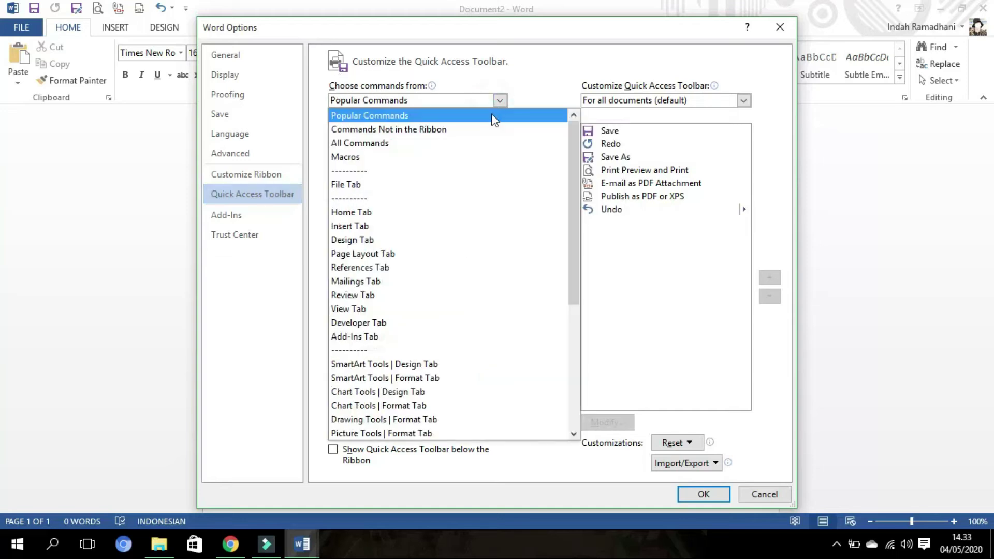
left_click(481, 143)
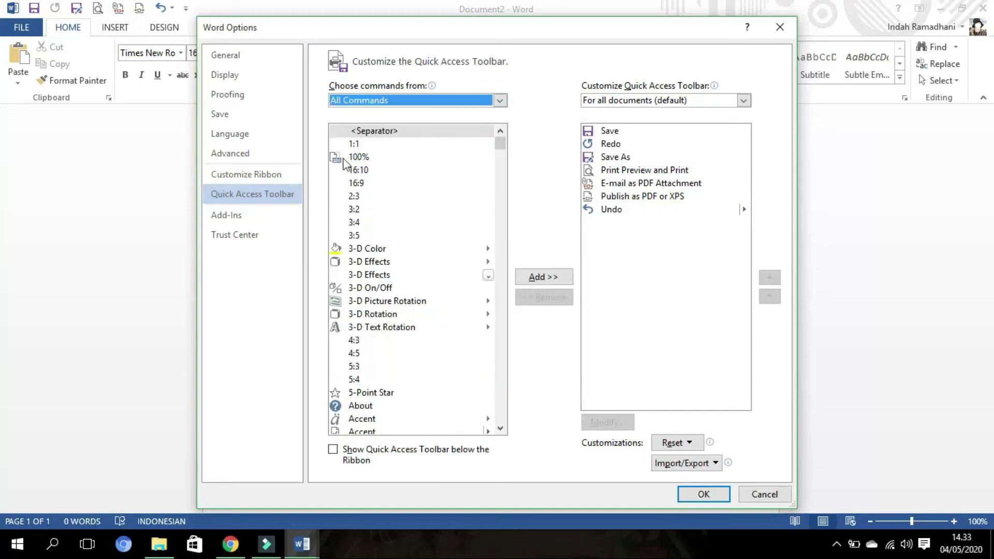
scroll(392, 236, "down", 20)
left_click(390, 262)
key("c")
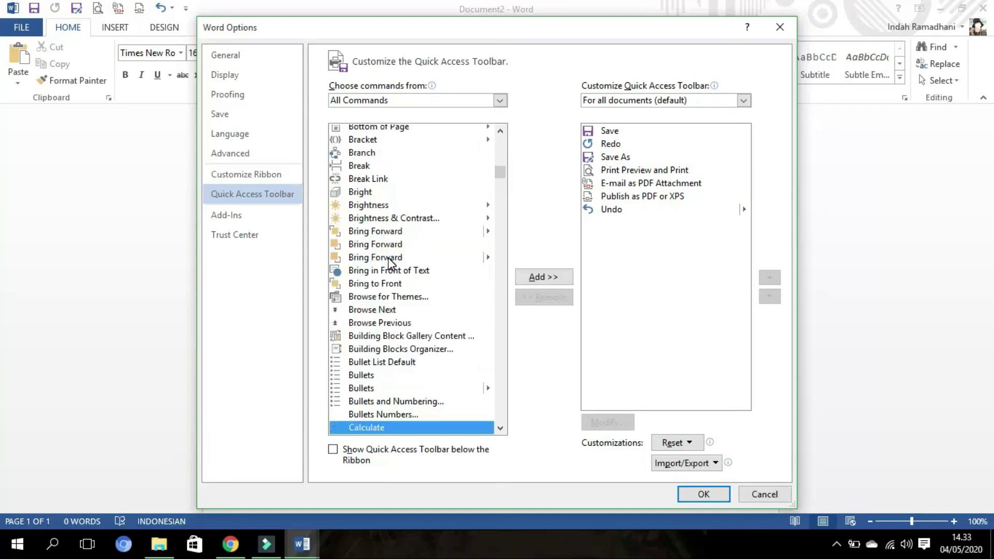
scroll(409, 290, "down", 3)
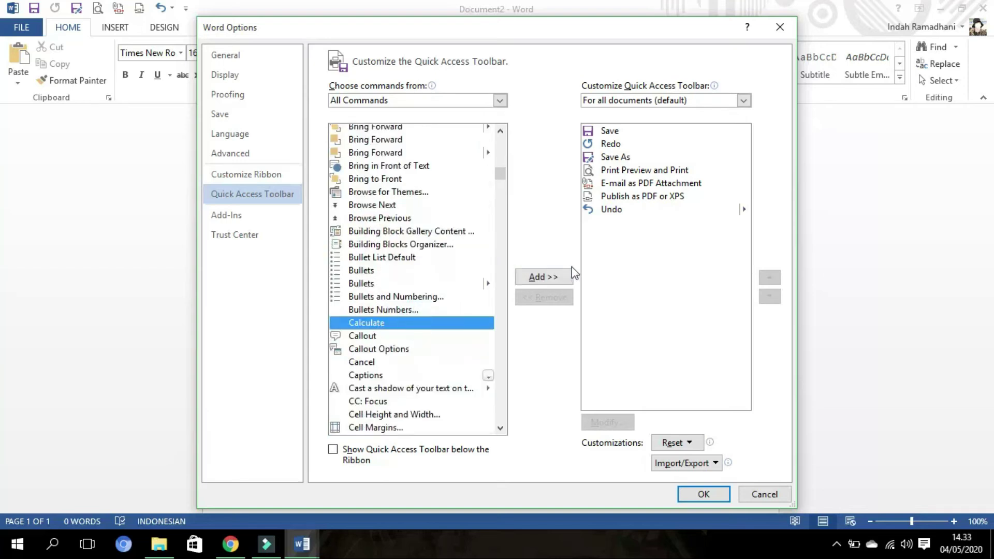
left_click(548, 280)
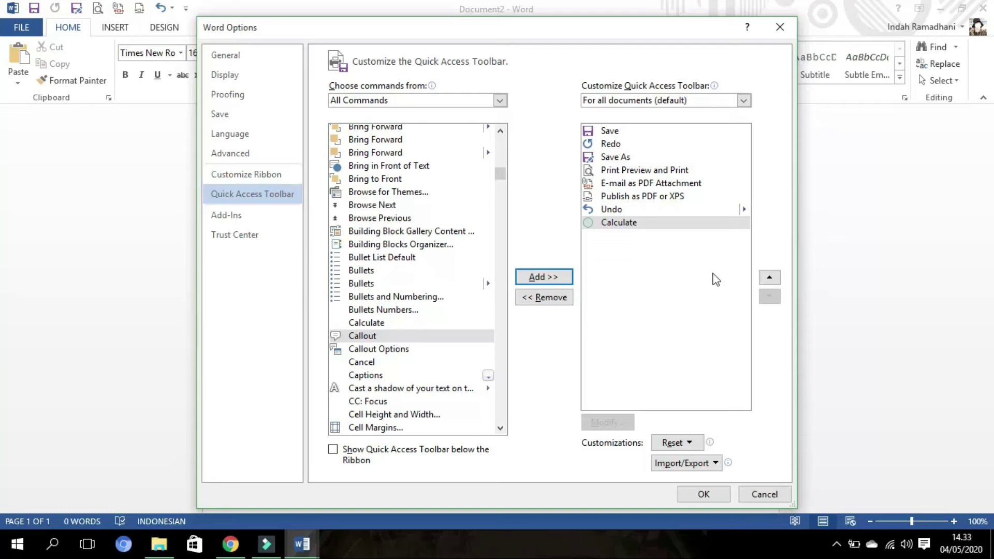
left_click(704, 495)
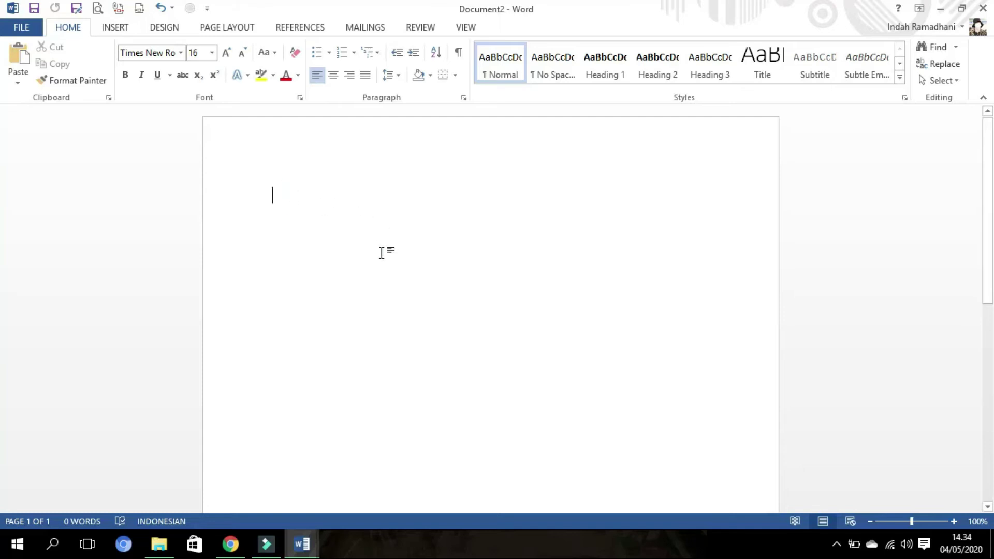
type("(50")
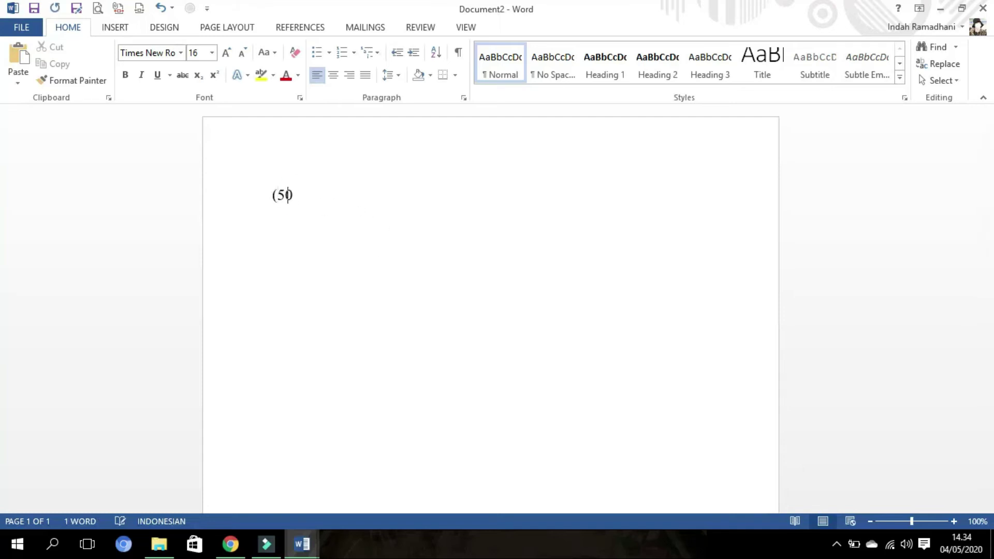
type("00+3000)")
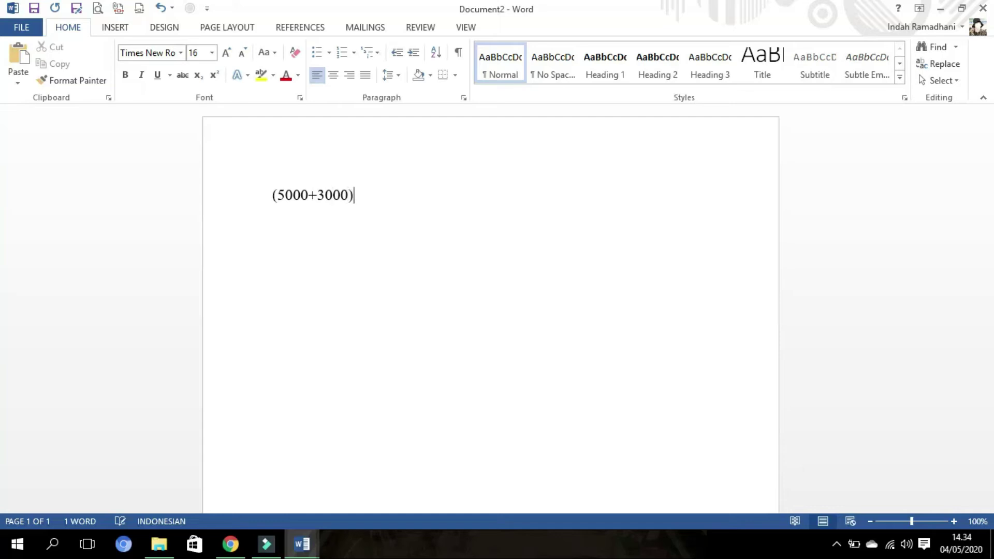
type("*100")
left_click(258, 193)
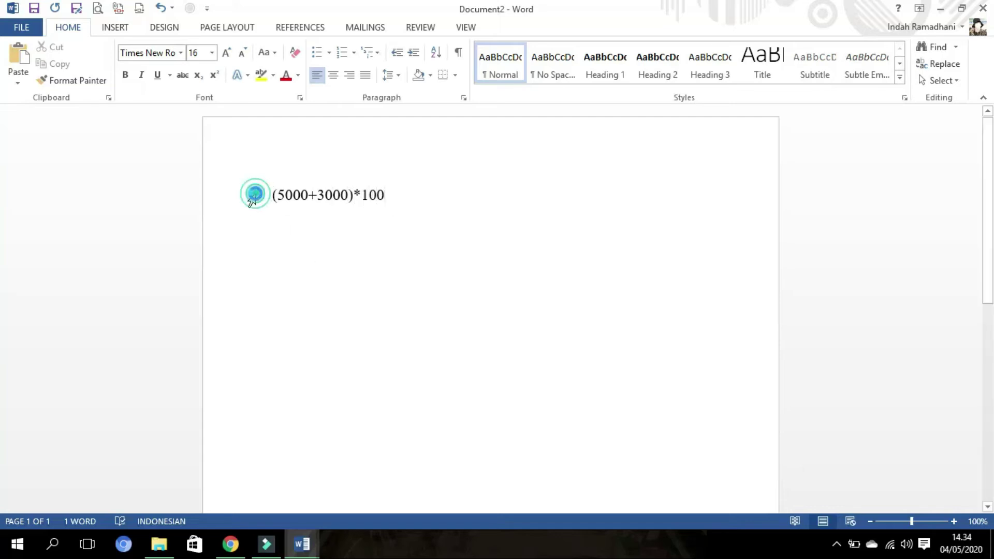
left_click(190, 9)
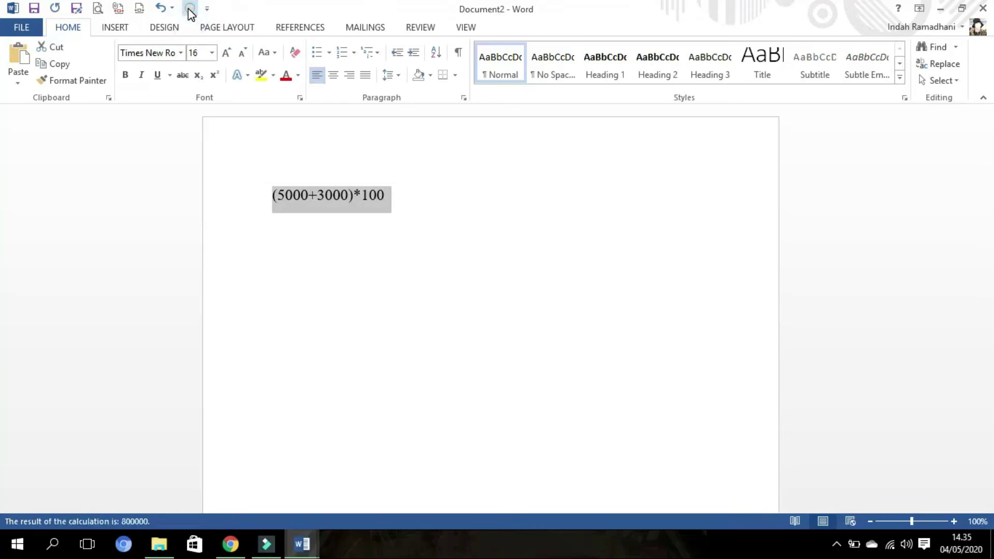
left_click(190, 10)
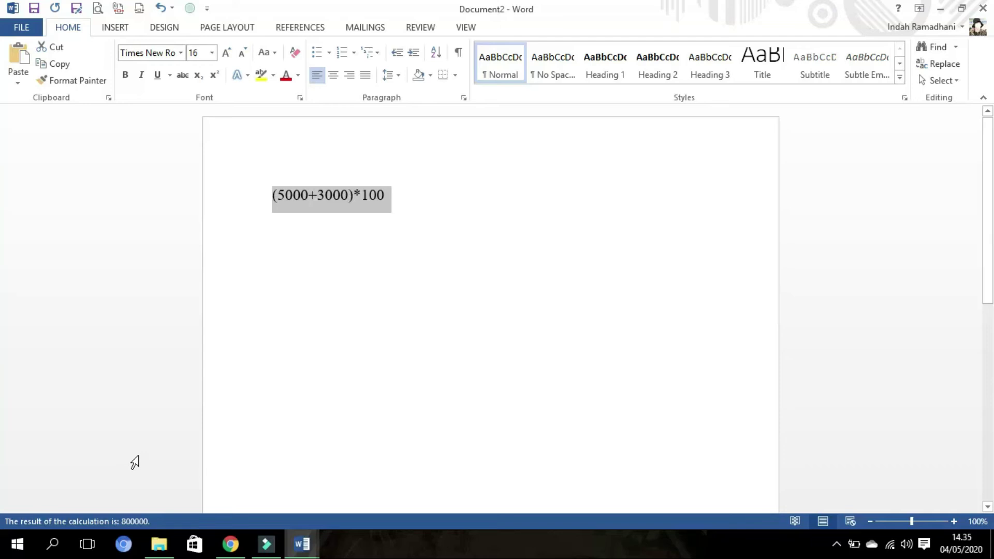
left_click_drag(370, 262, 378, 262)
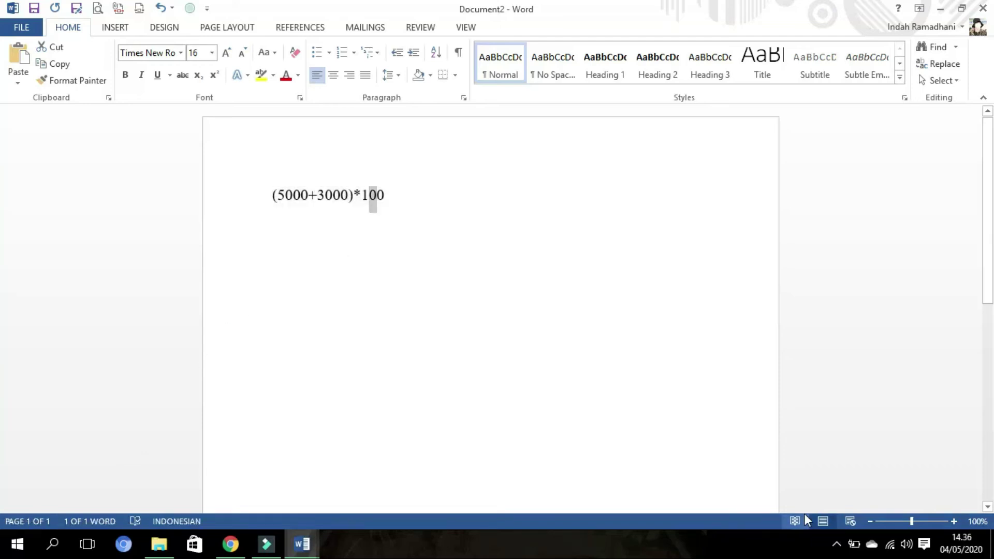
left_click(611, 386)
left_click(259, 210)
key("BackSpace")
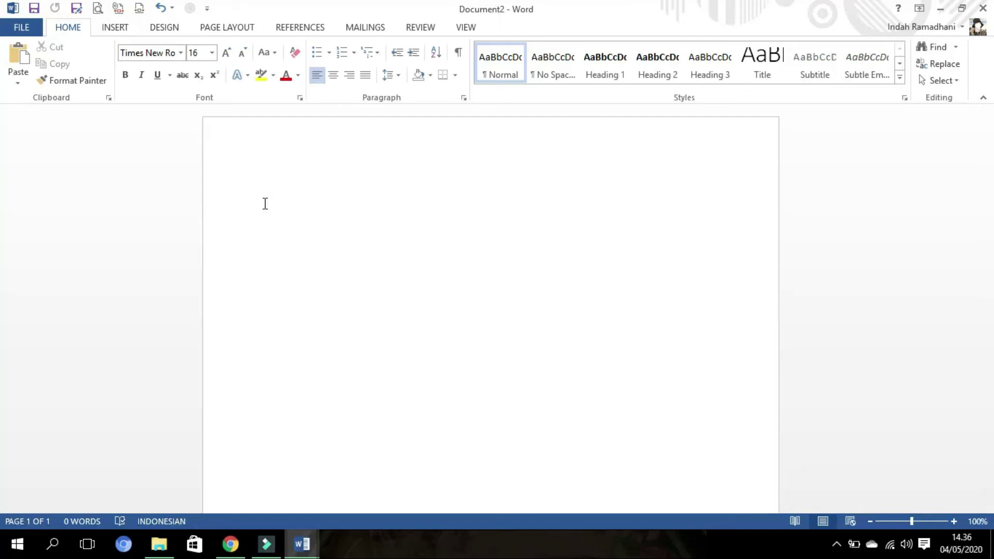
- Type microsoftword.com at the top, then Microsoftword.com and Microsoftword.co at double-clicked empty spots
left_click(298, 196)
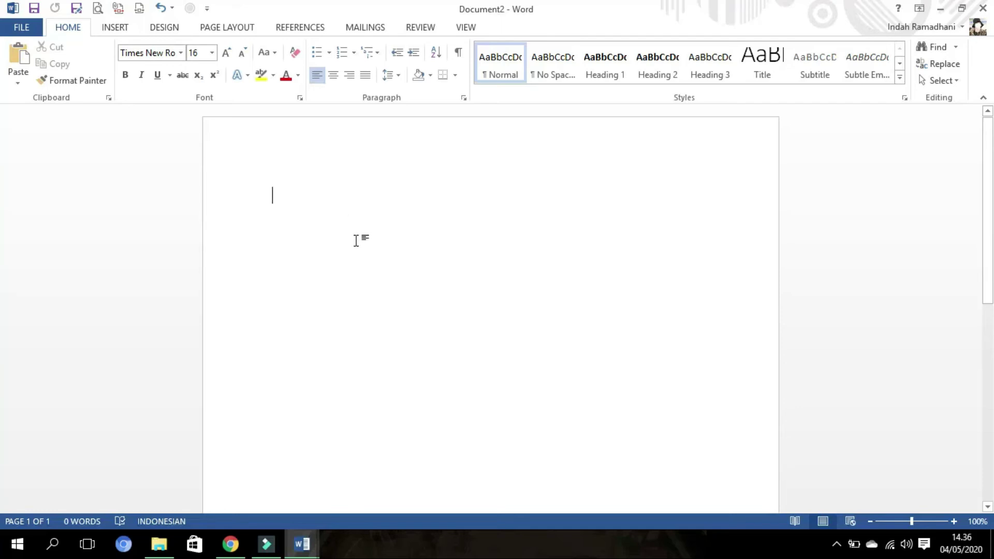
type("micro")
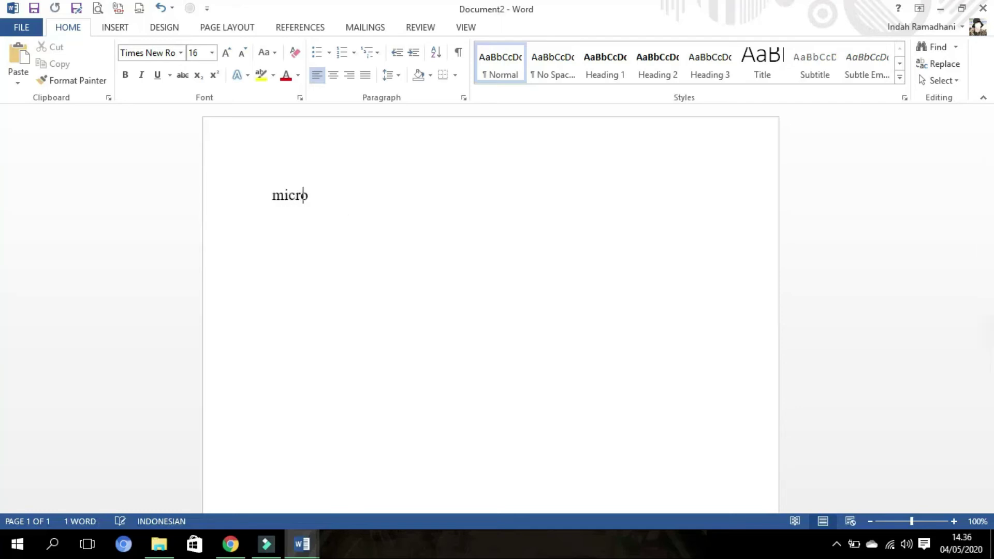
type("softword.com")
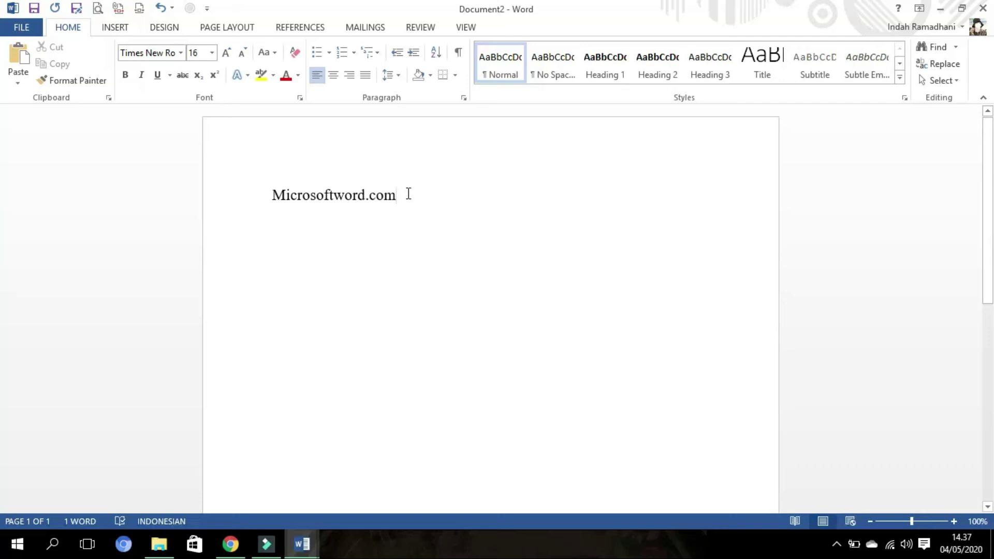
key("Left")
double_click(360, 311)
type("Microsoftword.com")
double_click(515, 231)
type("Microsoftword.co")
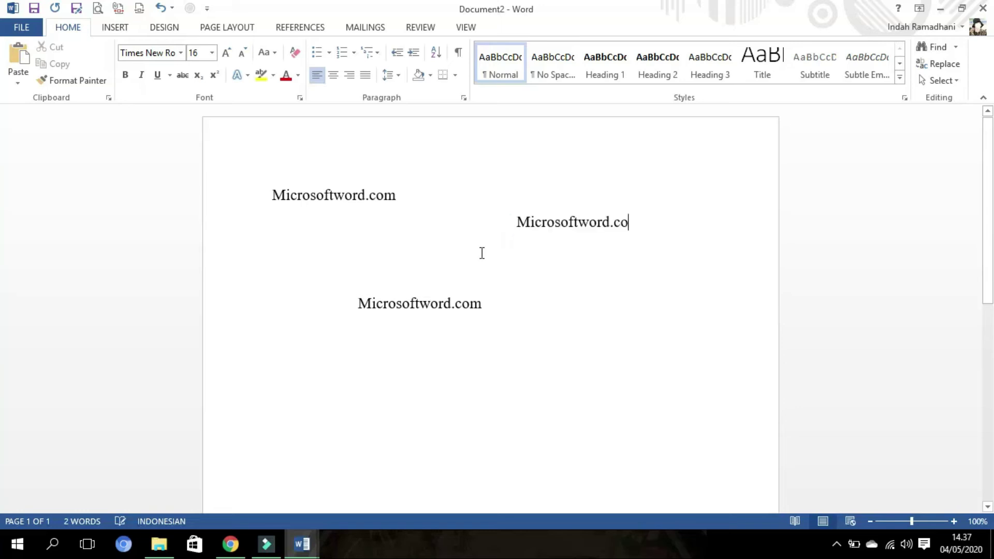
double_click(273, 255)
type("Microsoftword.co")
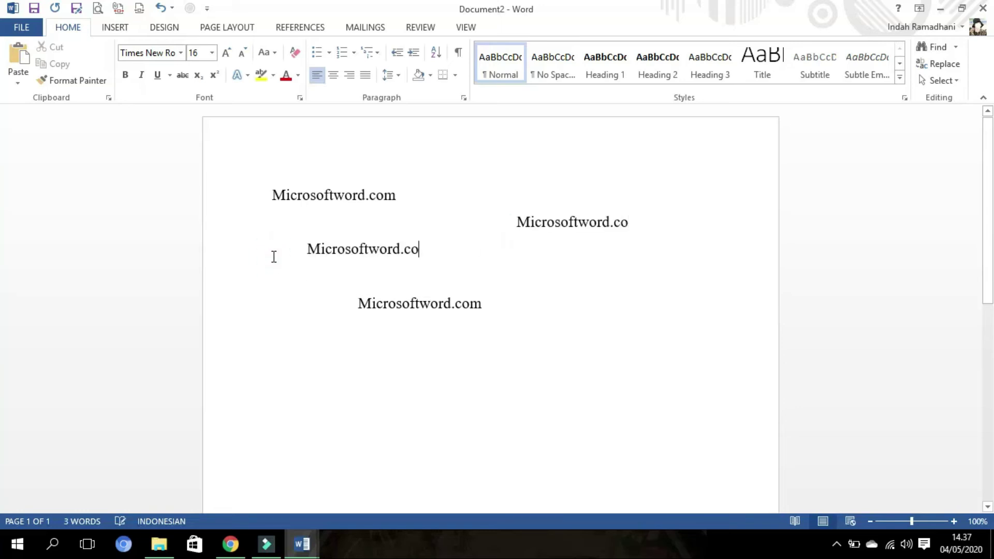
double_click(255, 352)
type("Microsoftword.co")
double_click(342, 414)
type("Microsoftword.co")
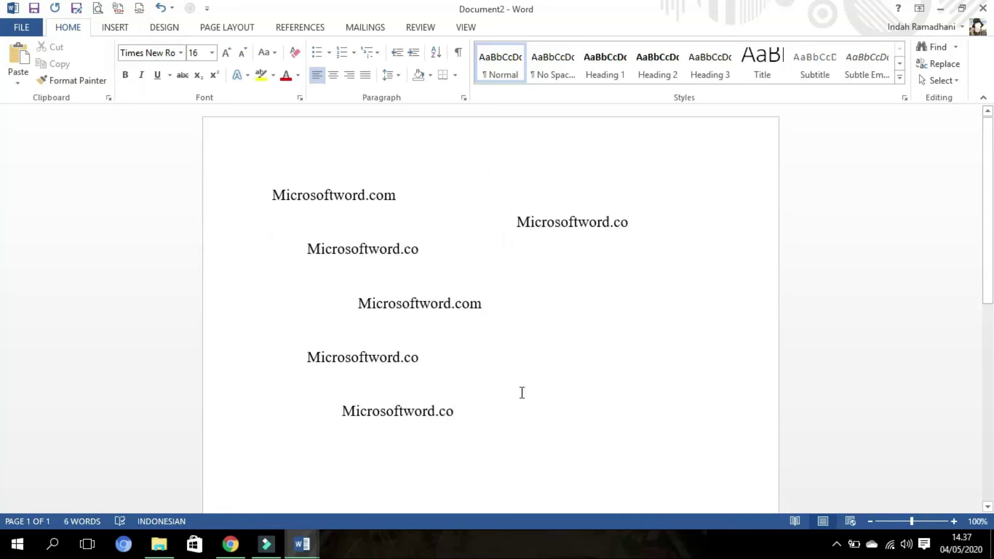
- Switch to the CBR report and colour its first introduction paragraph red
mouse_move(317, 543)
left_click(223, 464)
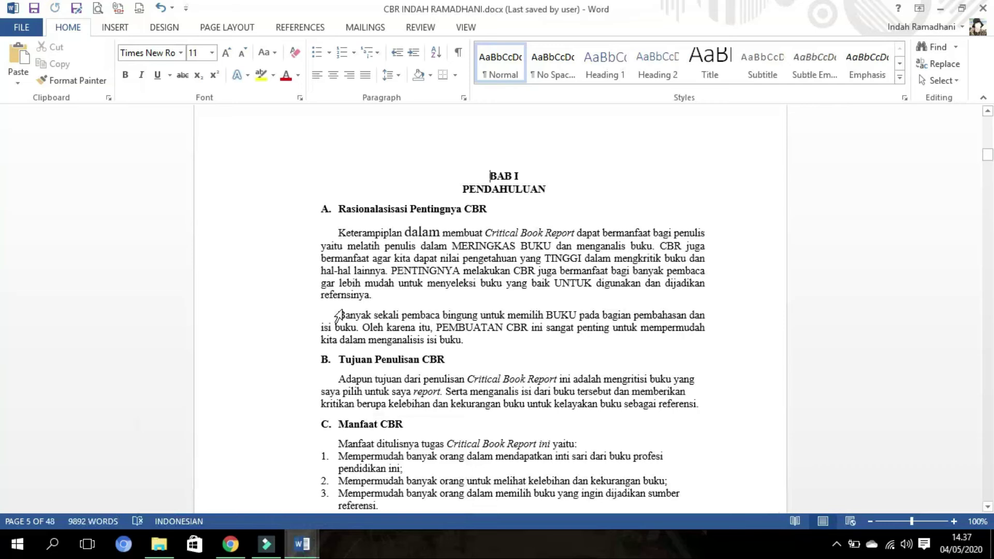
double_click(241, 235)
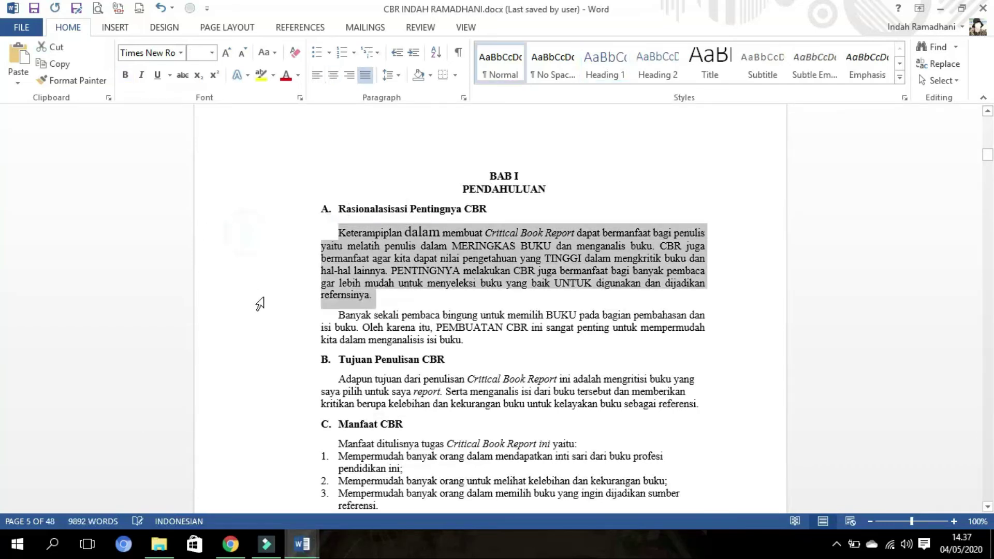
left_click(286, 77)
- Use Format Painter to make PEMBUATAN, pembaca, Penulisan and Critical red
left_click(443, 327)
left_click(409, 327)
left_click(480, 327)
left_click(459, 329)
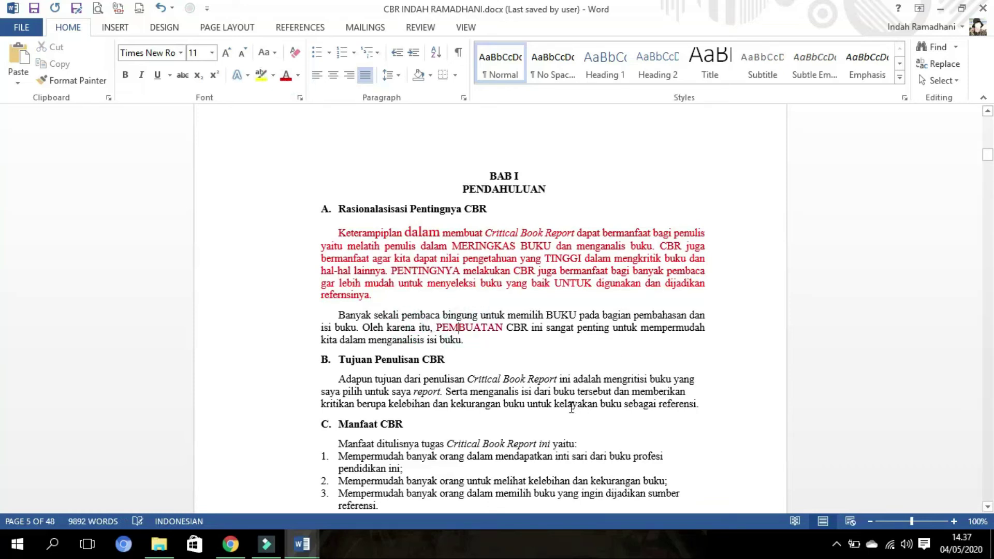
left_click(415, 317)
left_click(408, 359)
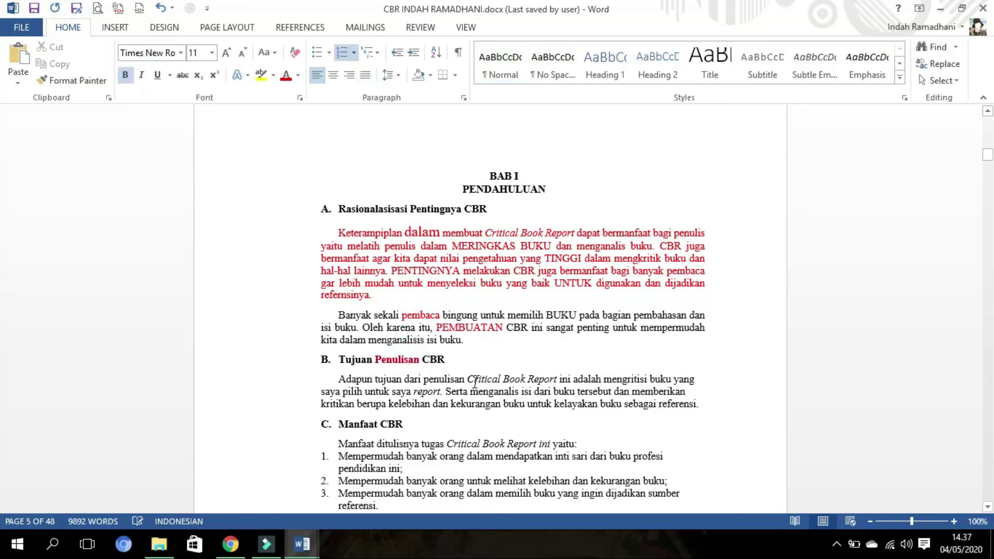
left_click(475, 382)
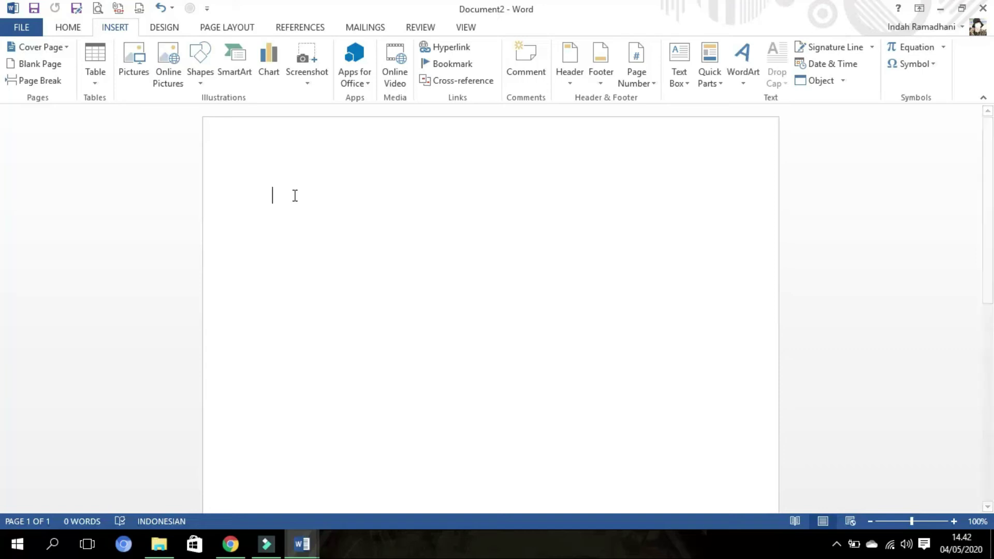
- Build a trial table from a '+-----+----+' line, add three rows, then delete it
type("+ -")
key("Return")
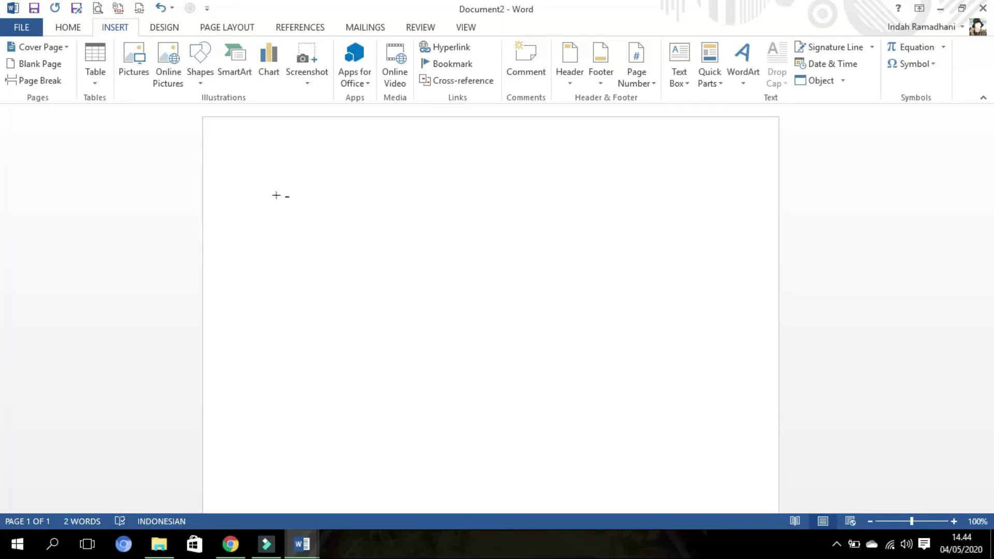
type("+-----+----+------")
key("BackSpace")
key("BackSpace")
type("+-----+----")
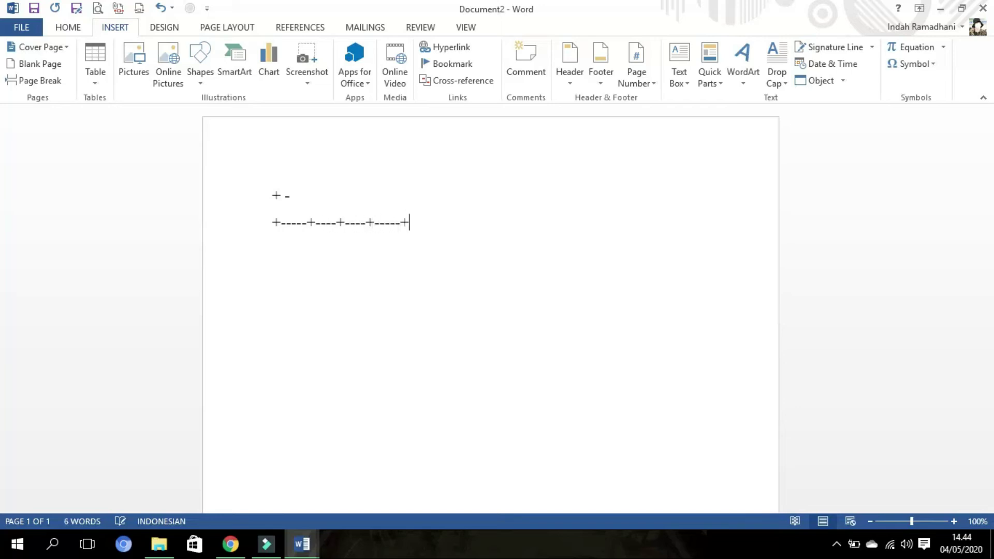
type("+")
key("Return")
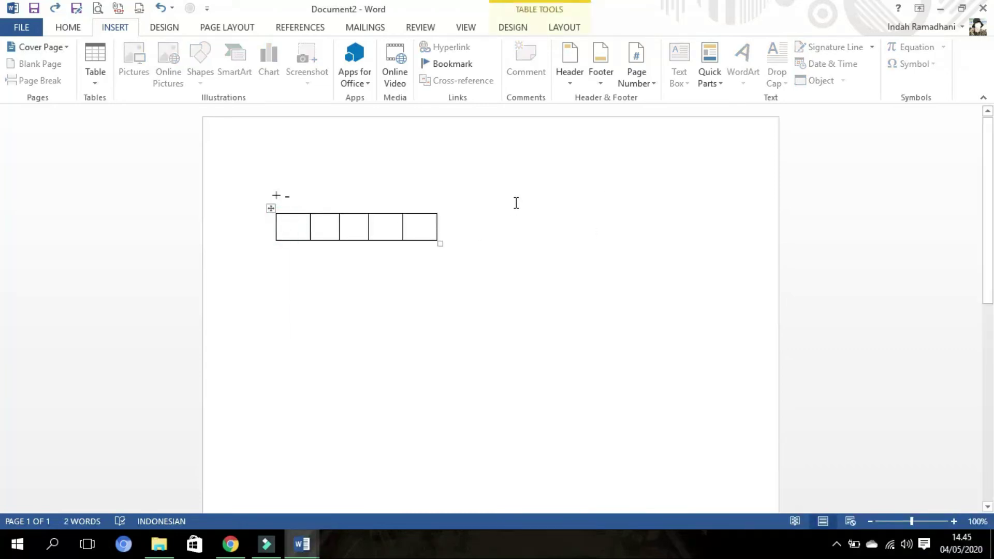
left_click(465, 220)
key("Return")
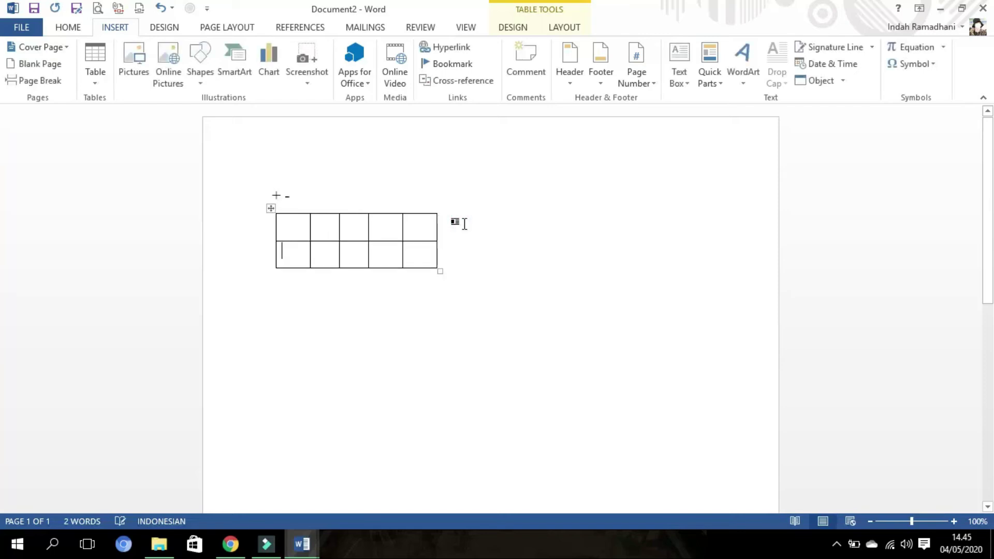
left_click(479, 250)
key("Return")
left_click(478, 282)
key("Return")
left_click_drag(471, 344, 278, 218)
key("BackSpace")
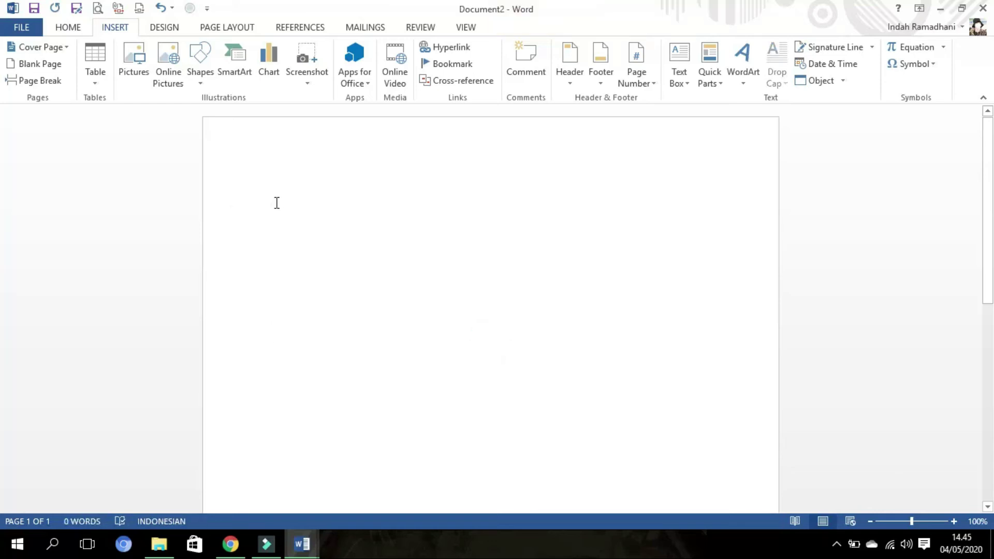
- Type a long +----+ line to create a four-column table with uneven widths and add rows
type("+----")
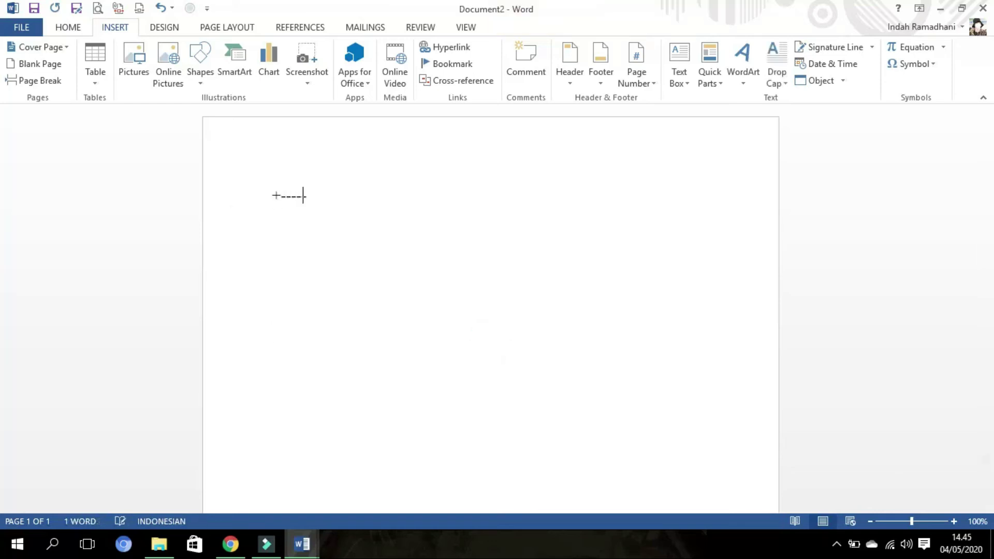
type("------------------+---------")
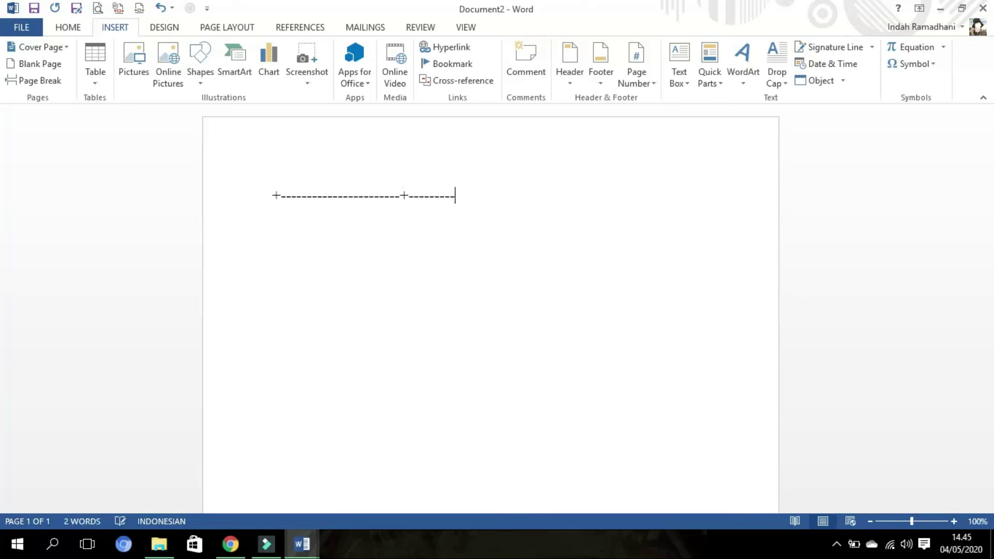
type("+---------+-----------------------+-------------------+")
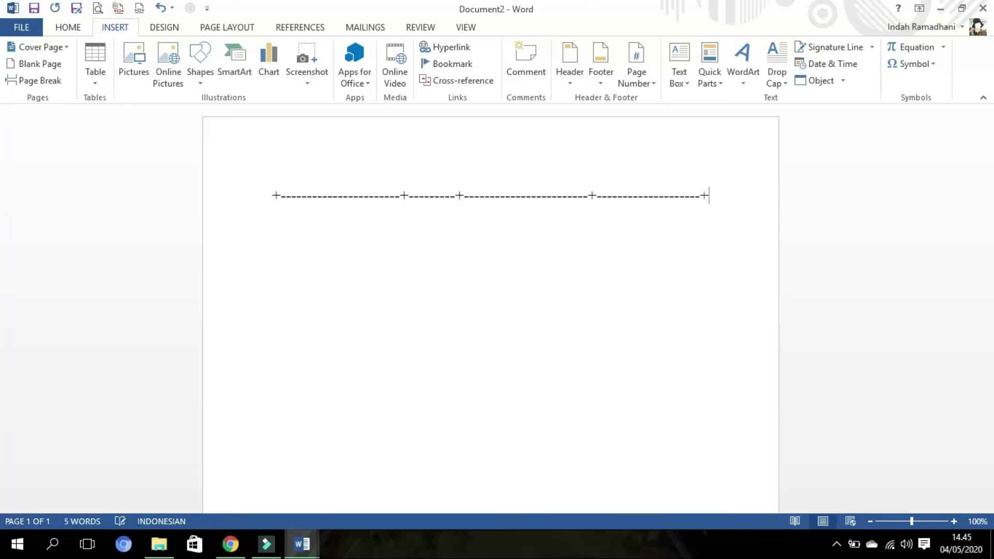
key("Return")
left_click(707, 200)
key("Return")
key("Return")
key("BackSpace")
left_click(720, 228)
key("Return")
left_click(722, 261)
key("Return")
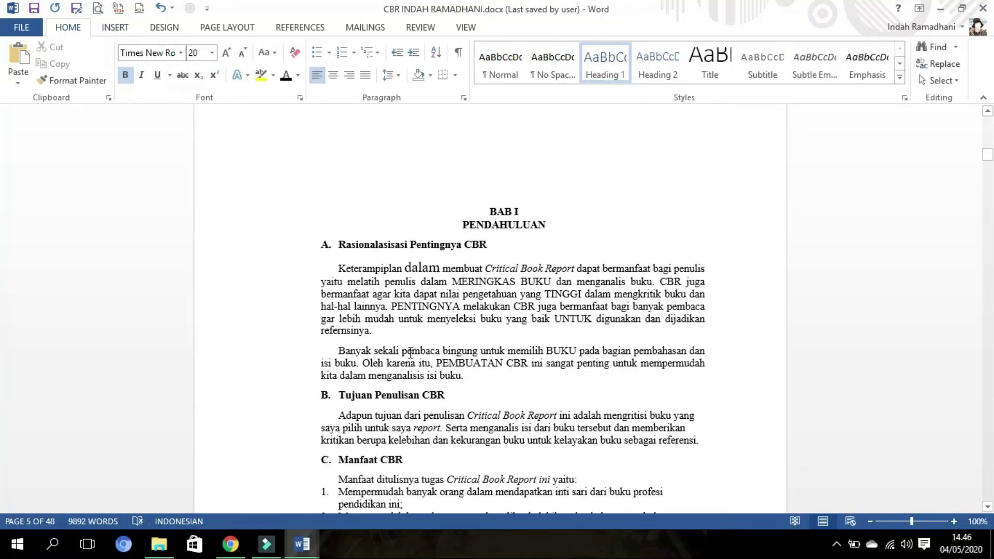
- Type 'Shift + F5' above BAB I, dismissing the Go To box that F5 opened
type("shi")
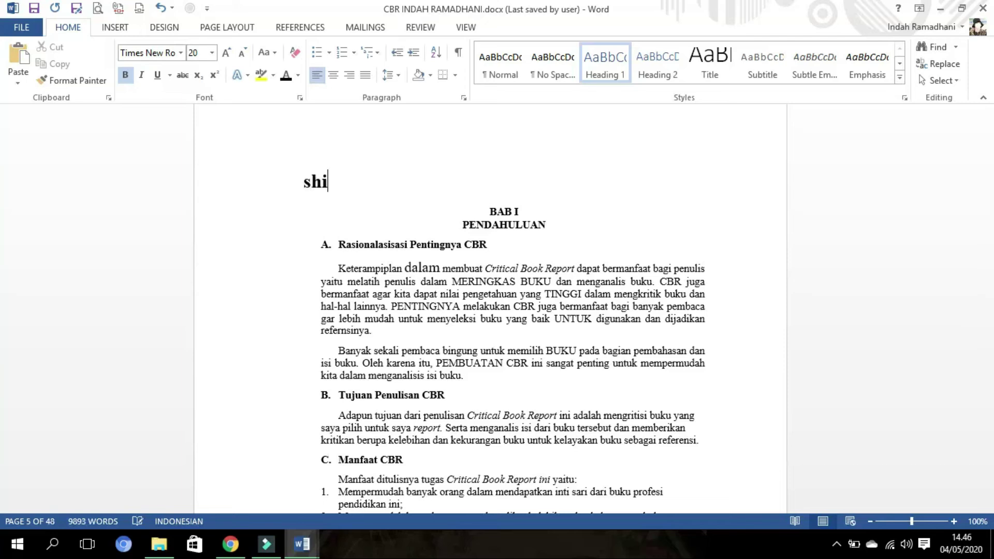
type("ft + F")
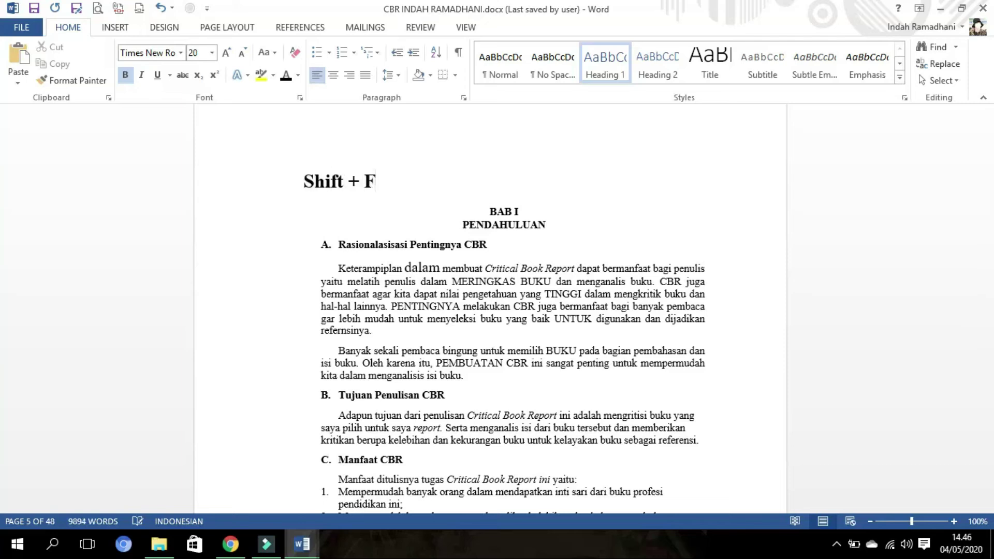
key("F5")
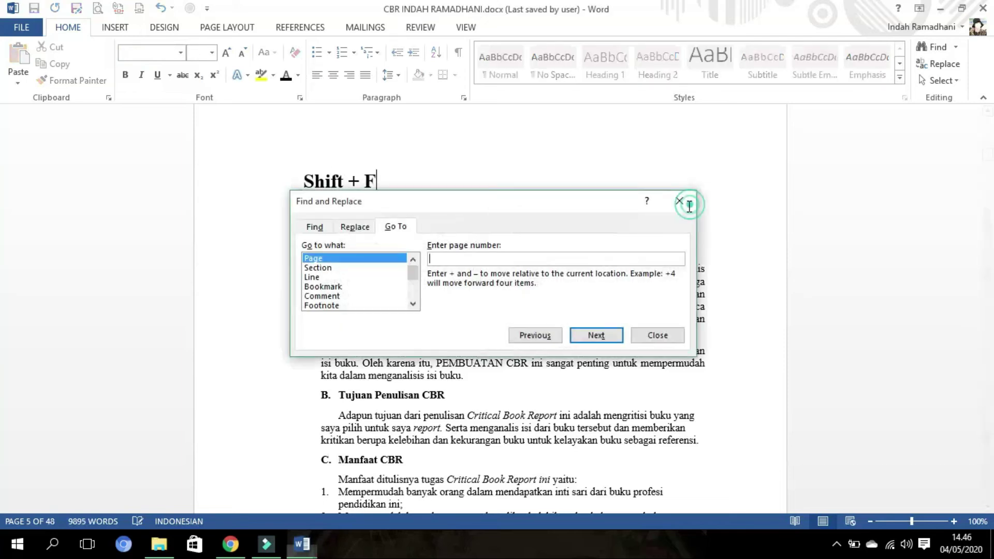
left_click(679, 202)
type("5")
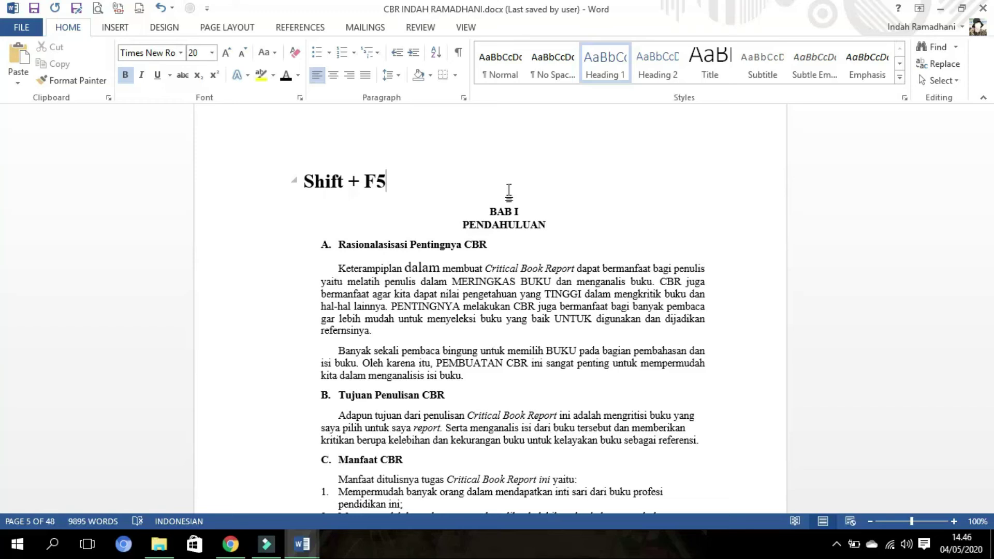
scroll(444, 159, "down", 2)
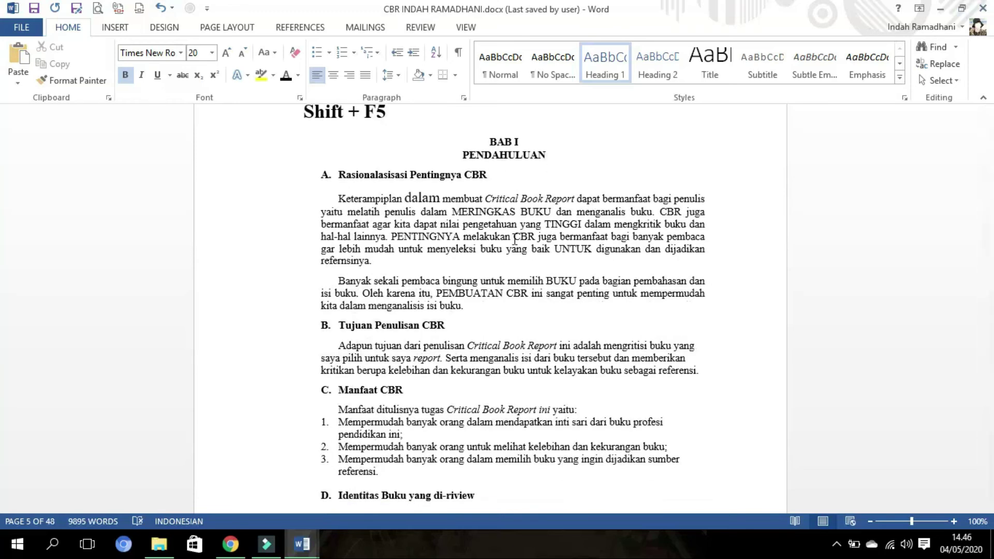
scroll(890, 187, "down", 2)
mouse_move(988, 155)
left_mouse_down()
mouse_move(989, 136)
mouse_move(988, 153)
left_mouse_up()
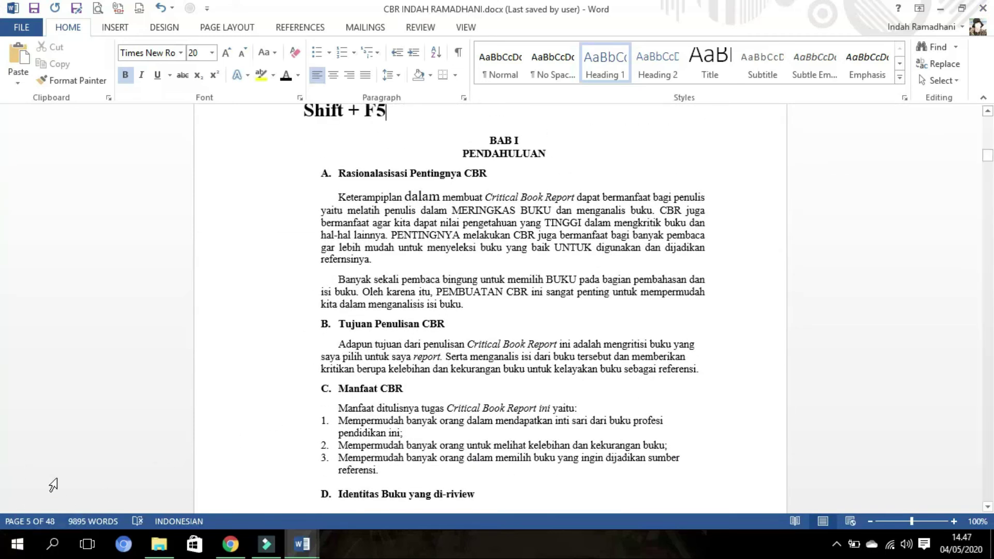
- Save and close the CBR report, then briefly open and close FILE backstage in Document2
key("alt+F4")
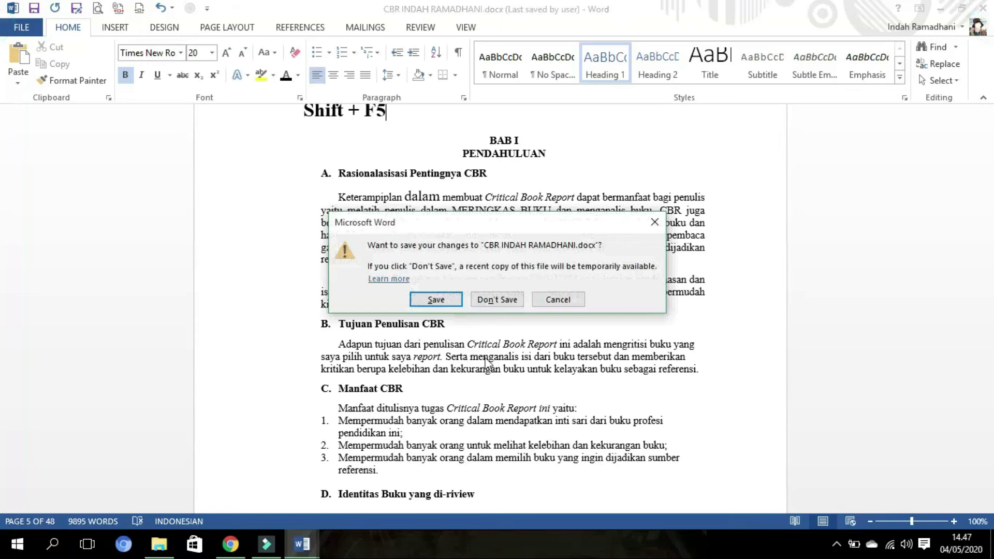
left_click(429, 303)
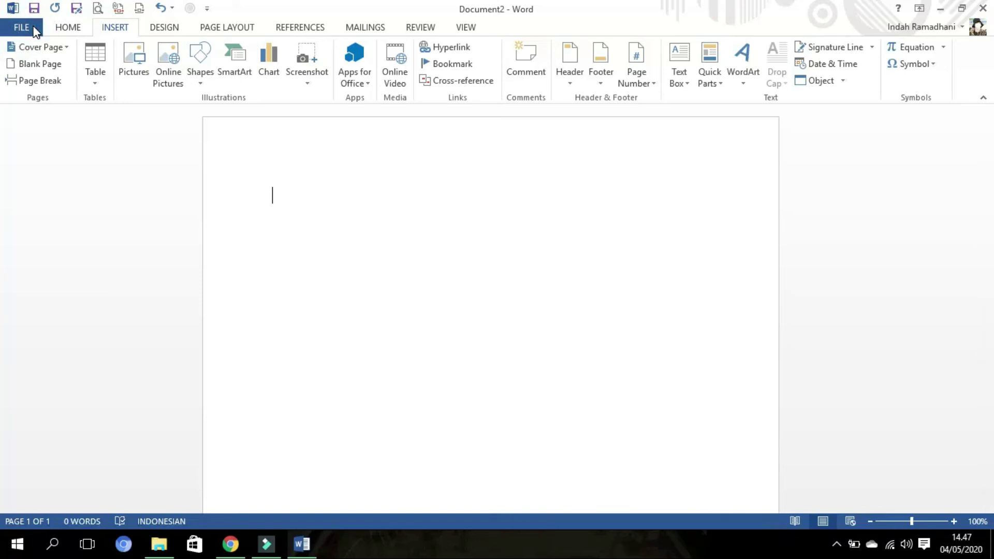
left_click(22, 27)
left_click(23, 27)
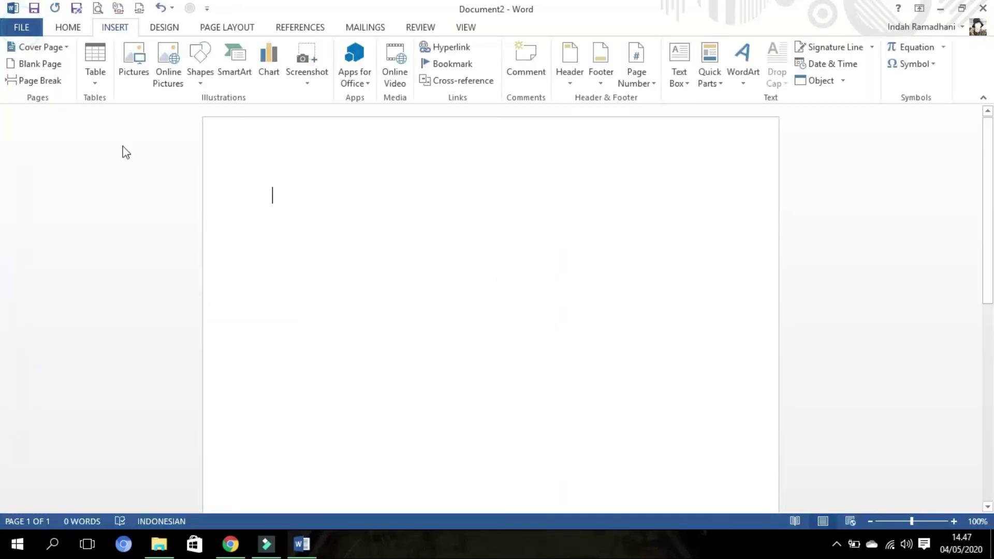
- Reopen the CBR report from Recent Documents and jump back to the last edit position
key("alt+f")
left_click(42, 109)
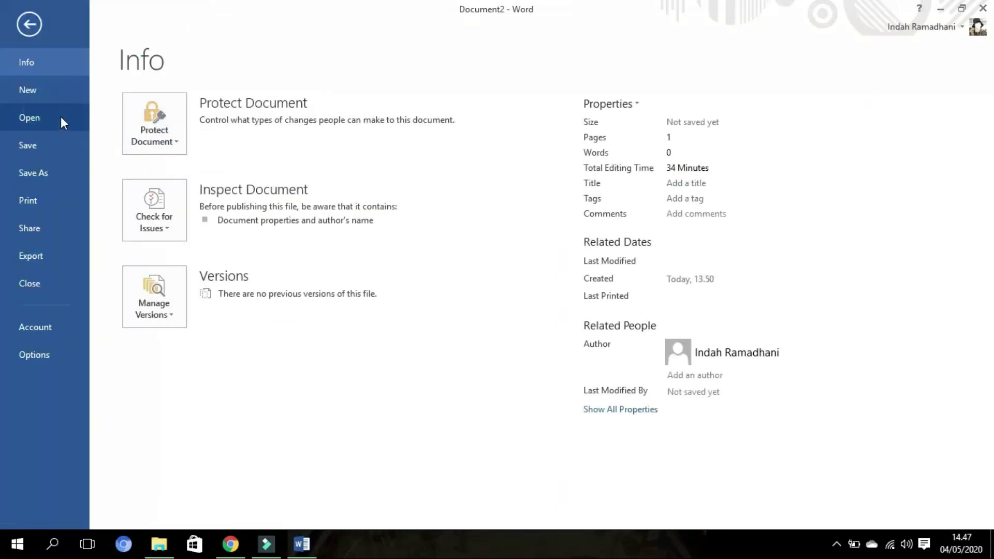
left_click(61, 116)
left_click(518, 133)
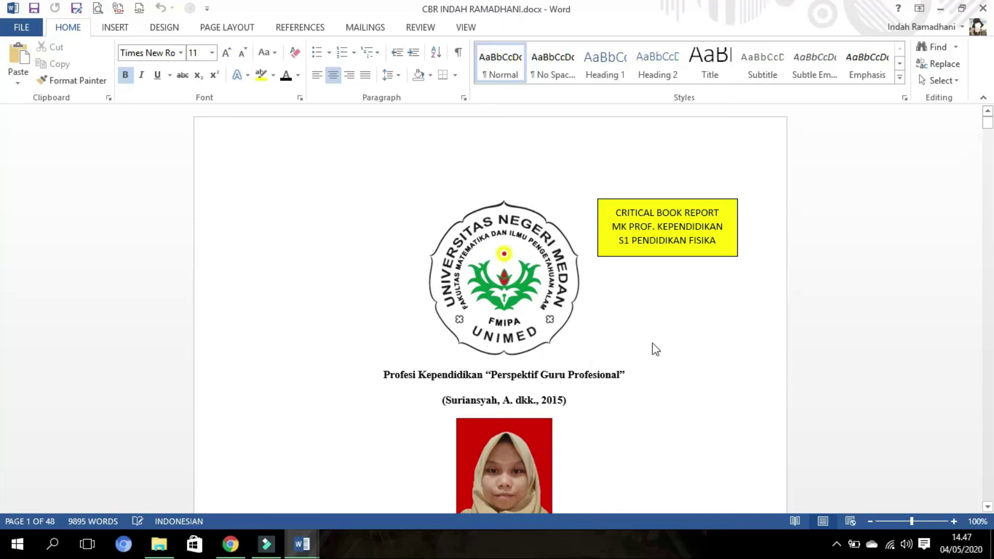
key("shift+F5")
- Place the cursor after the isi buku paragraph, then minimise the CBR report and Document2 windows
scroll(648, 488, "down", 3)
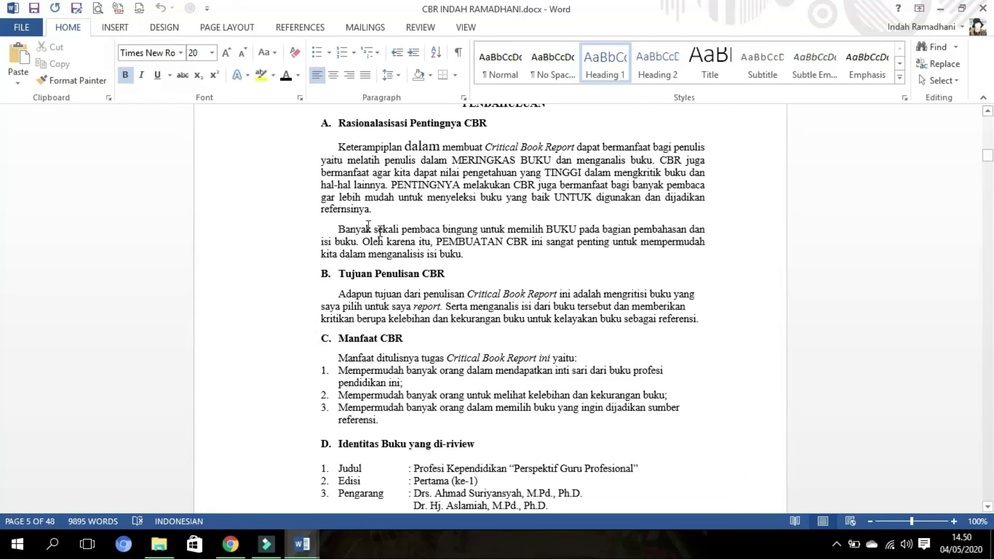
left_click(486, 254)
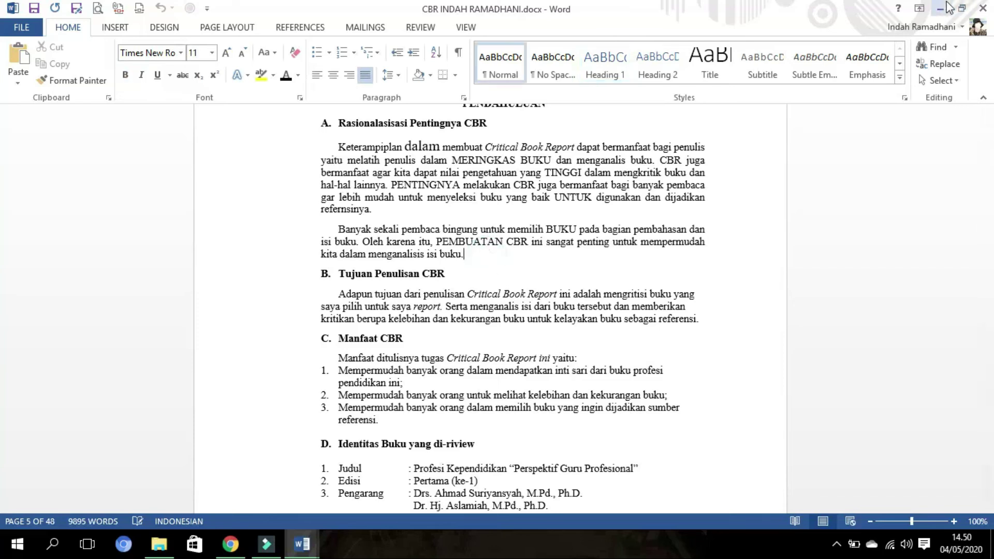
left_click(947, 7)
left_click(945, 9)
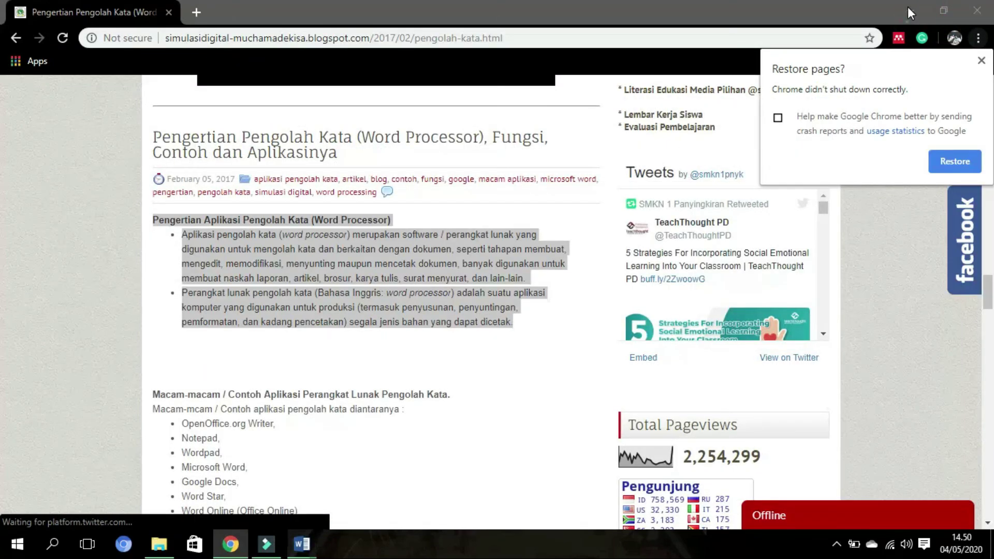
- Minimise Chrome, move the Mendeley Desktop shortcut aside, and launch Mendeley Desktop from it
left_click(909, 9)
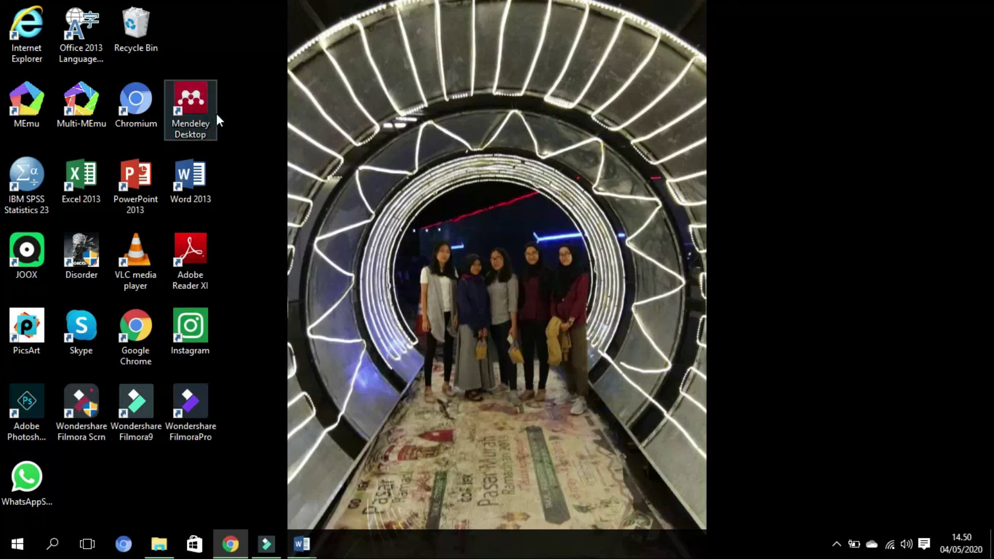
left_click_drag(217, 118, 327, 269)
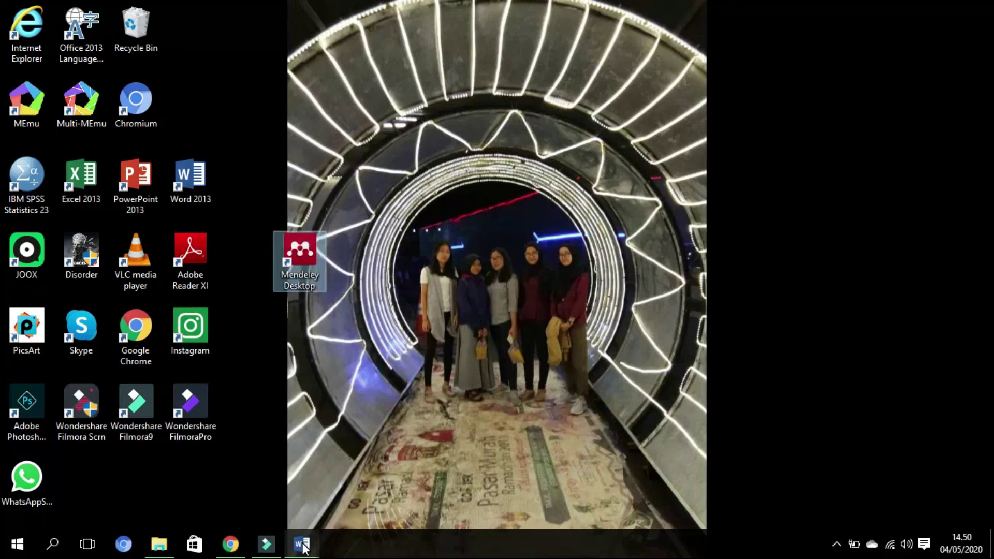
mouse_move(303, 544)
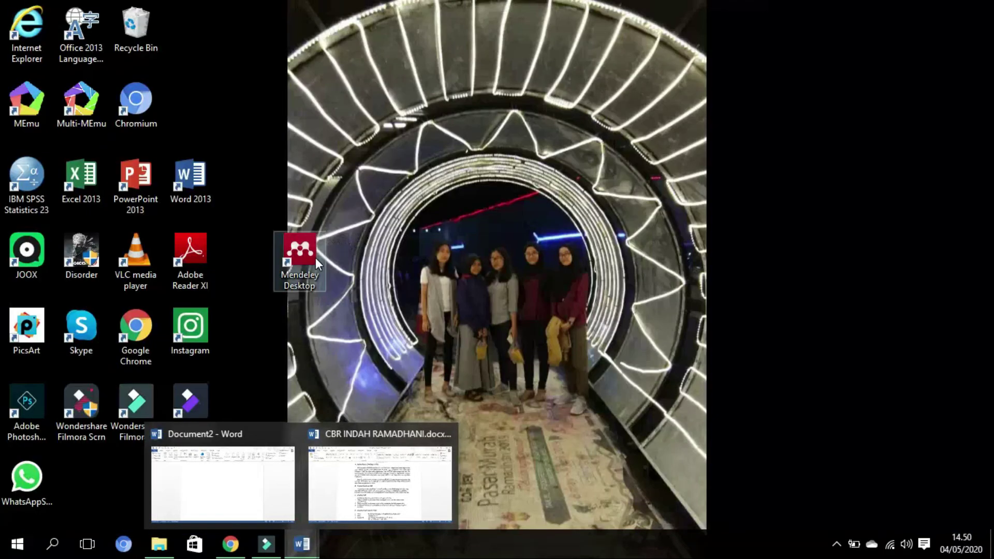
double_click(308, 259)
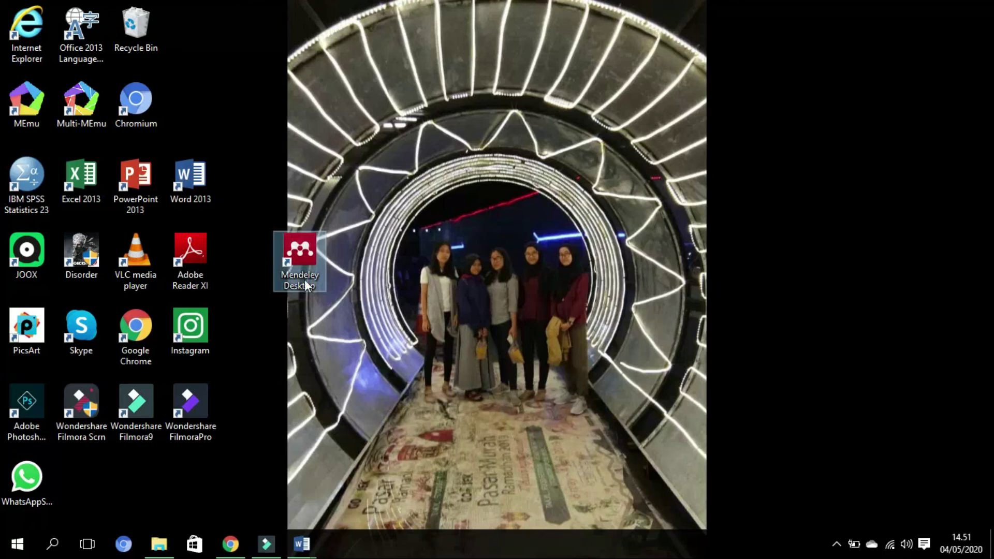
double_click(286, 263)
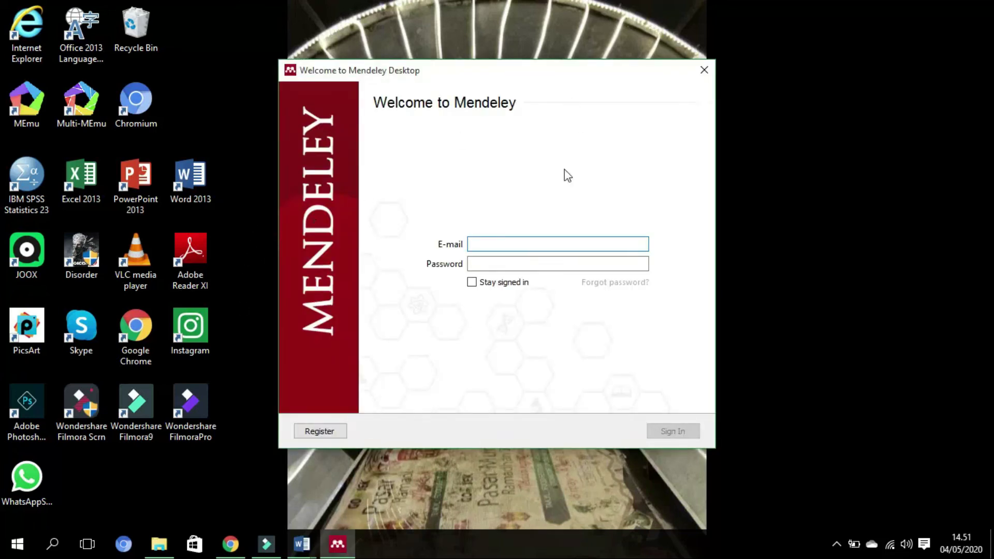
- Sign in to Mendeley with the account e-mail and password, then close the welcome message
left_click(533, 242)
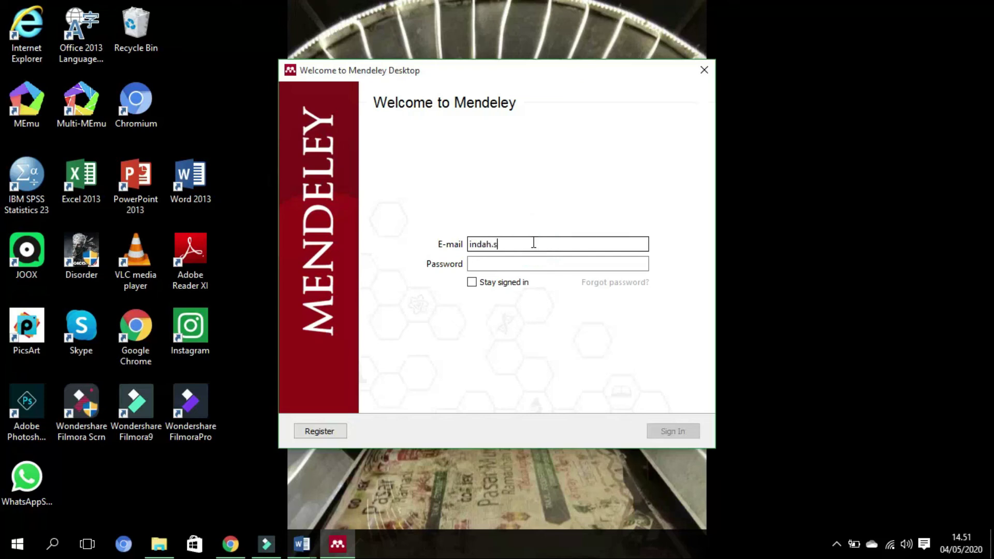
left_click(536, 261)
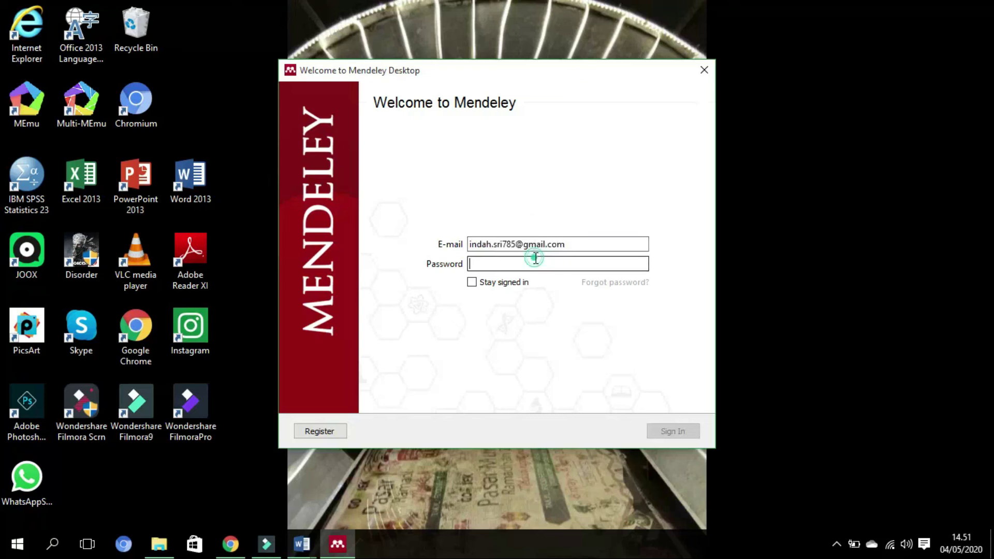
type("•••••••••••••")
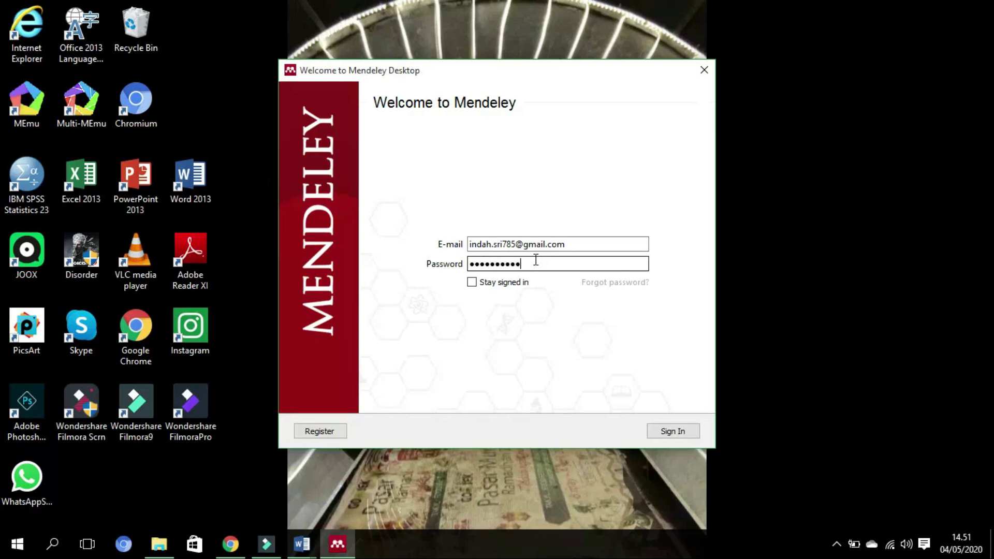
key("Return")
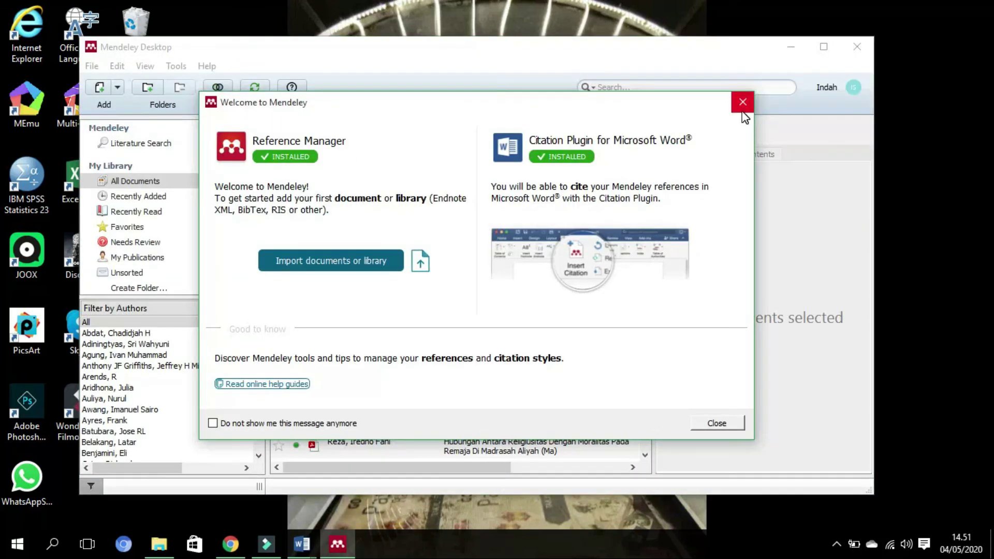
left_click(743, 104)
- Dismiss the pop-up tip and install the MS Word citation plugin from Mendeley's Tools menu
left_click(420, 112)
scroll(434, 361, "down", 1)
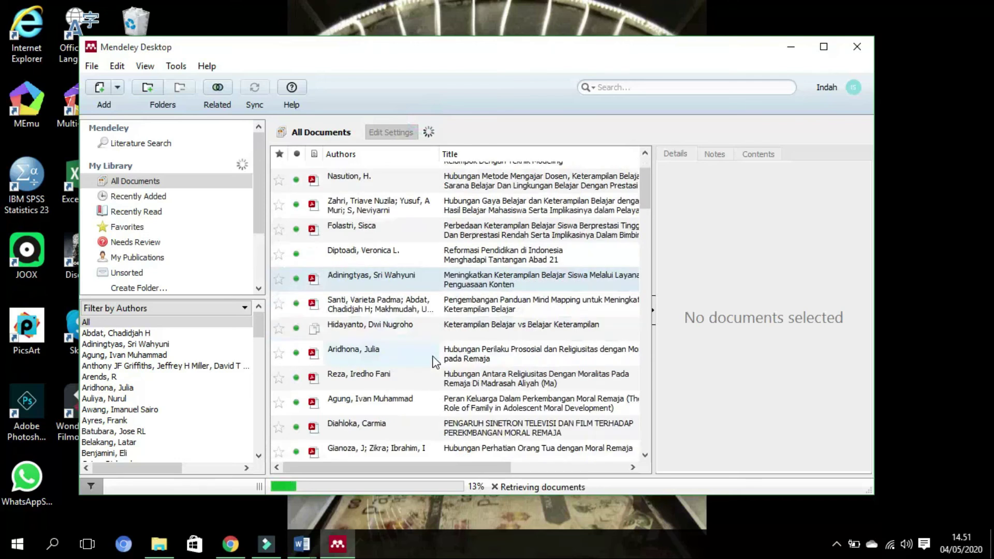
scroll(451, 342, "down", 5)
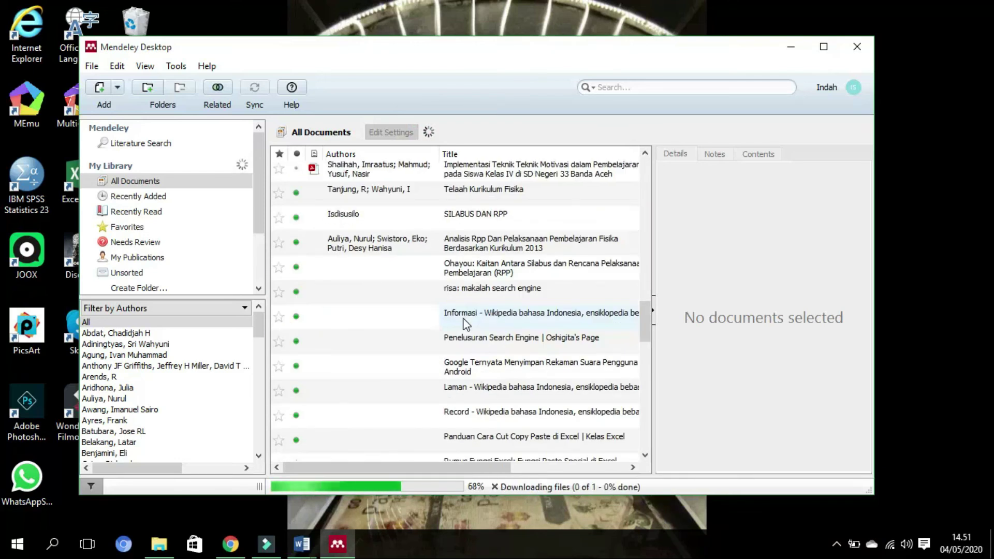
scroll(464, 325, "down", 6)
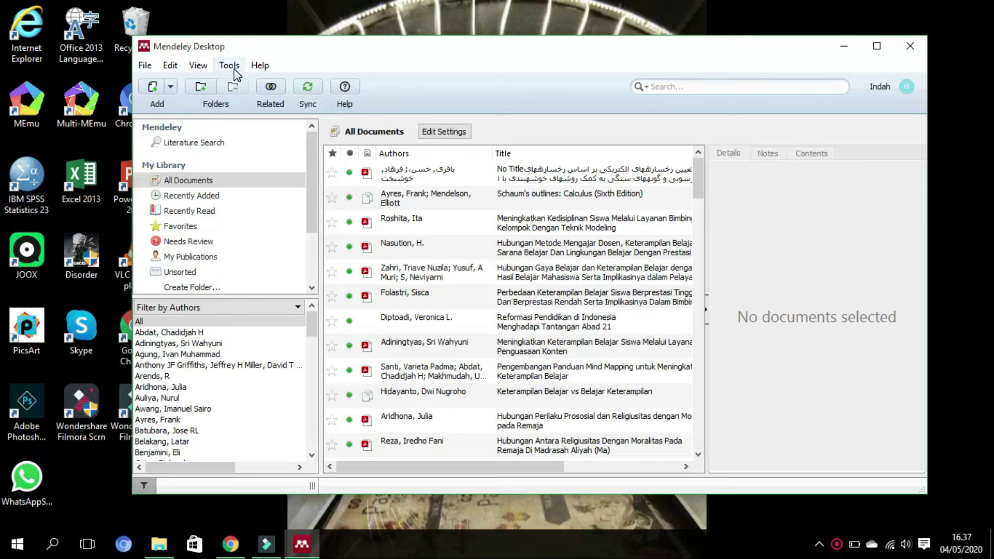
left_click(229, 66)
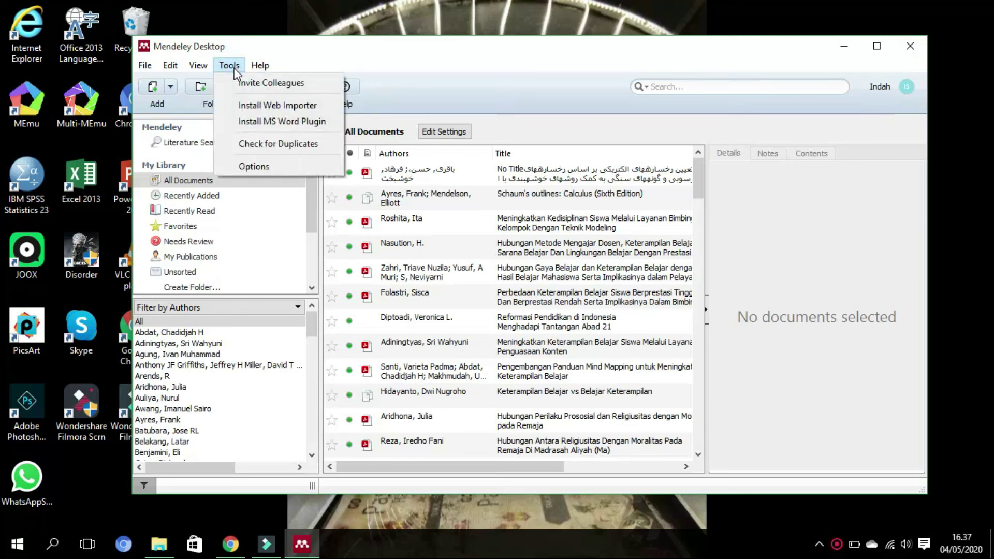
left_click(244, 121)
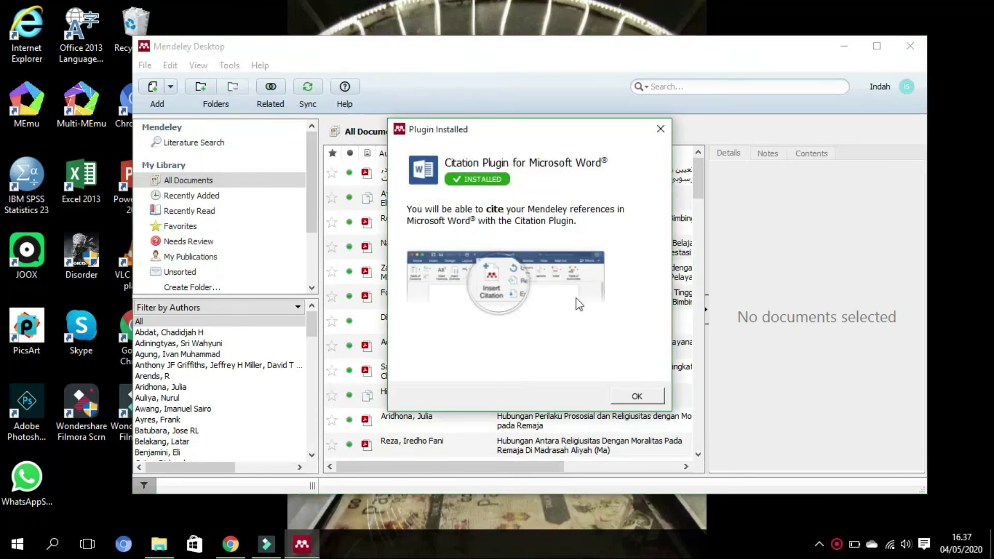
left_click(640, 396)
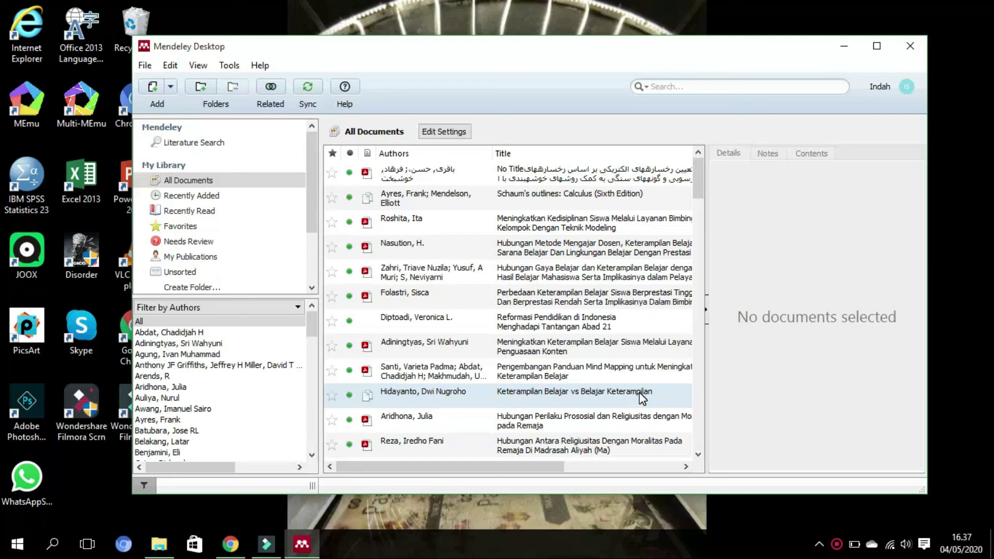
- Confirm the Word plugin is installed, then bring up the open Word windows
left_click(230, 65)
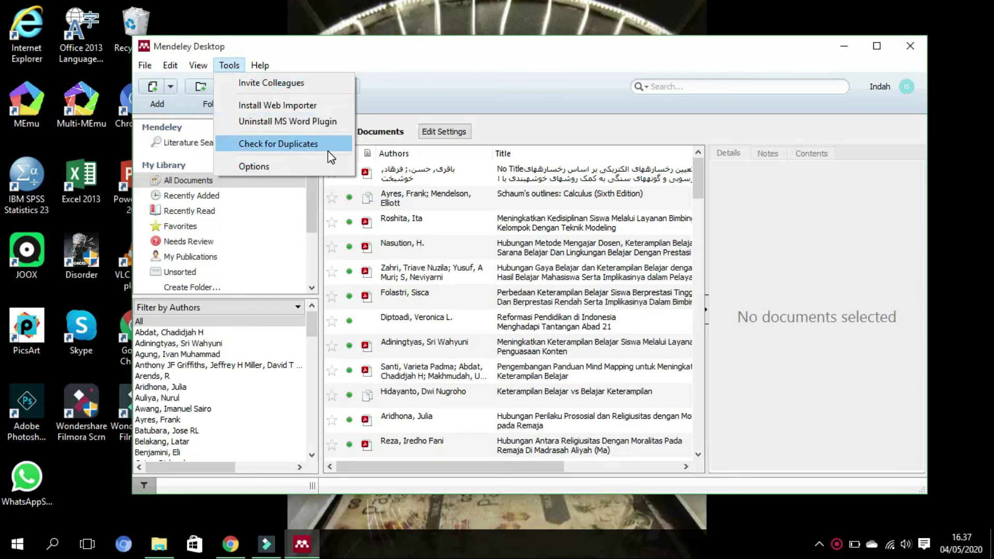
left_click(392, 91)
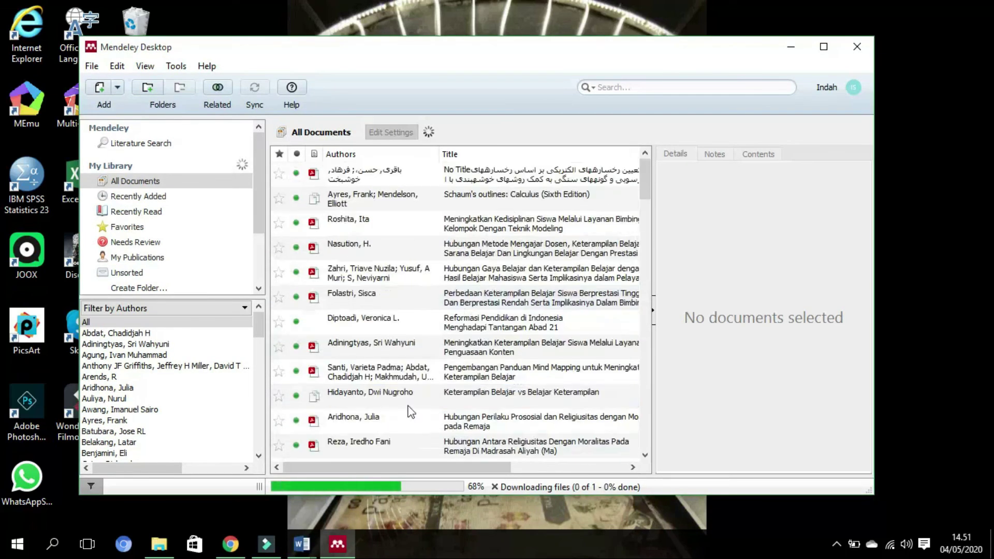
left_click(302, 544)
- In the CBR report, put the cursor right after 'isi buku.' and show the REFERENCES tab
left_click(356, 486)
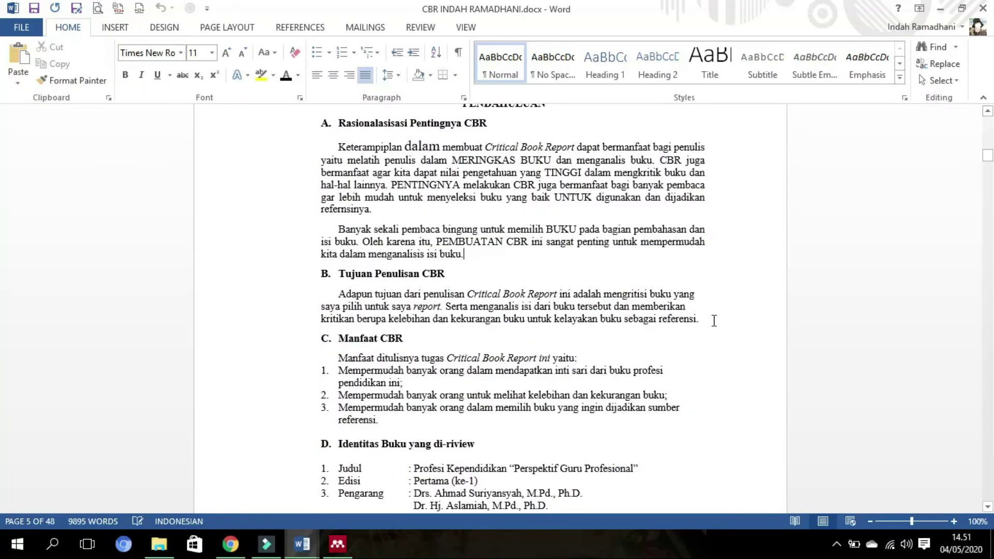
left_click(714, 321)
left_click(471, 253)
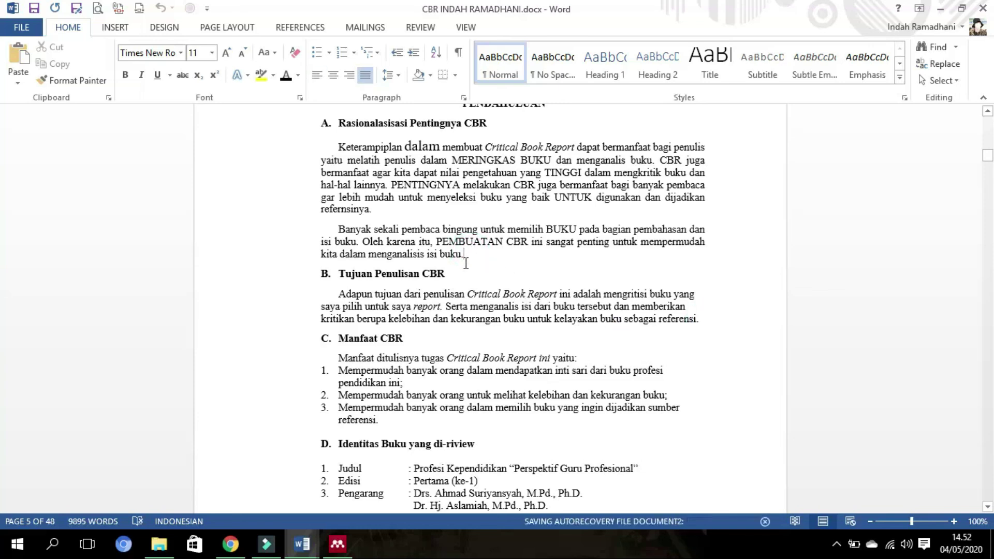
left_click(553, 251)
left_click(481, 257)
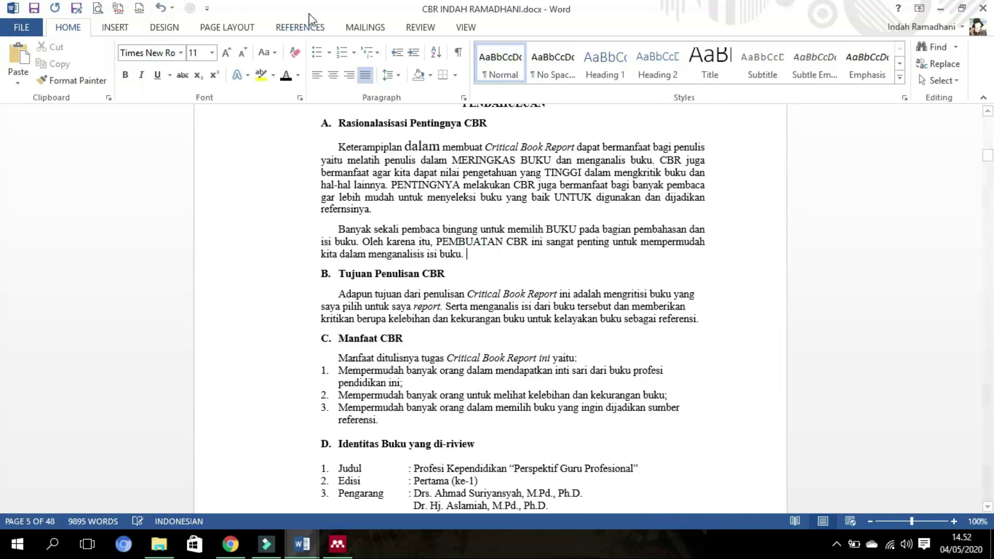
left_click(312, 27)
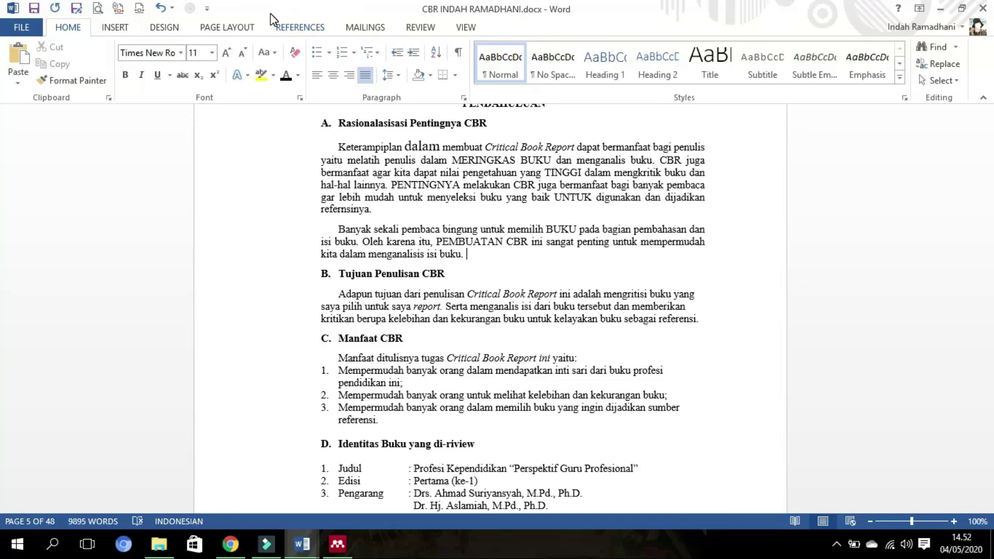
left_click(308, 30)
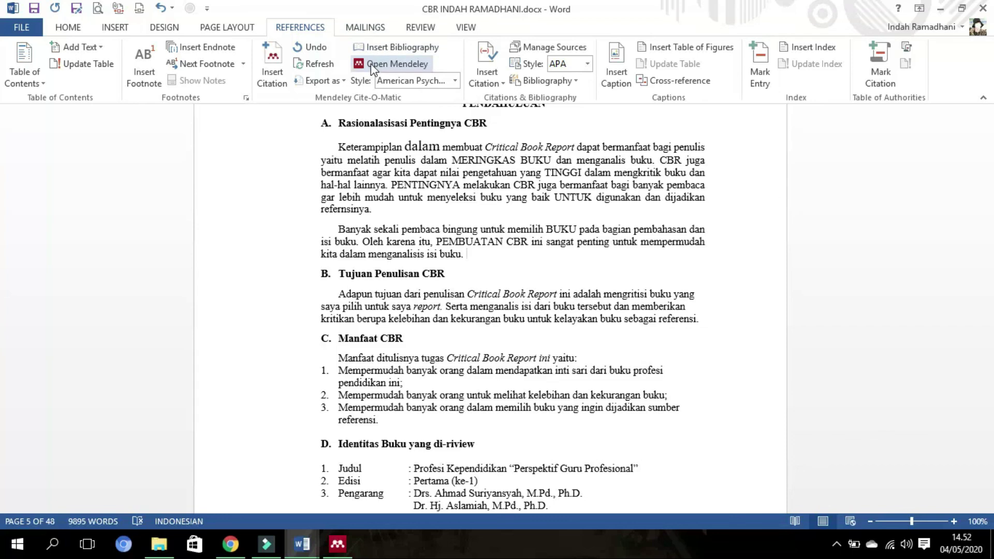
- Insert a Mendeley citation of Purwanto's 2014 Model Motivasi Trisula article, giving (Purwanto, 2014)
left_click(268, 74)
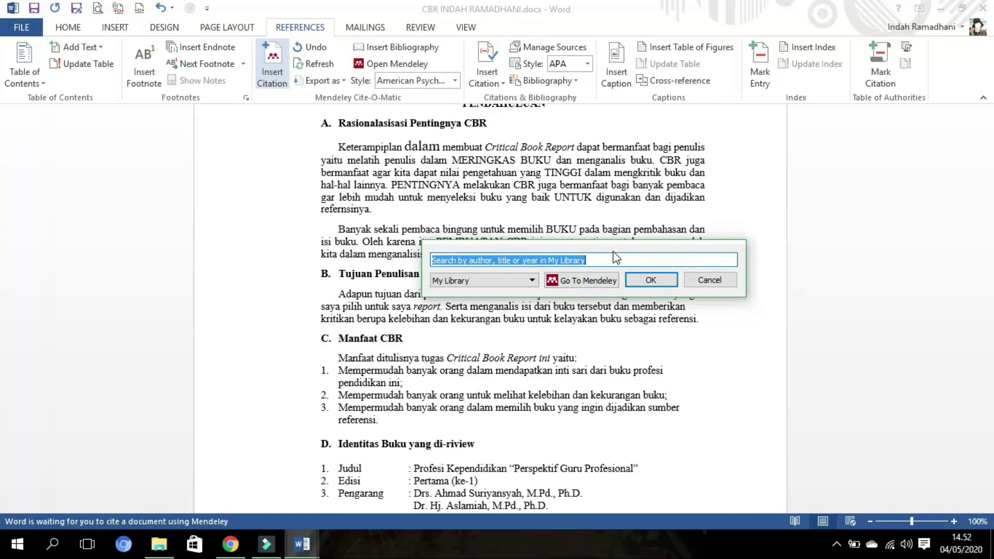
type("i")
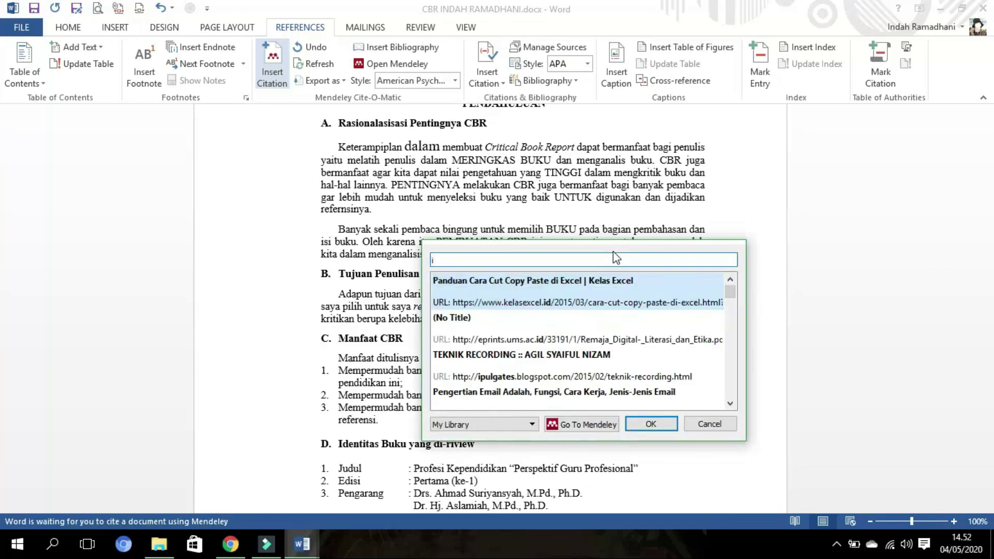
scroll(595, 321, "down", 5)
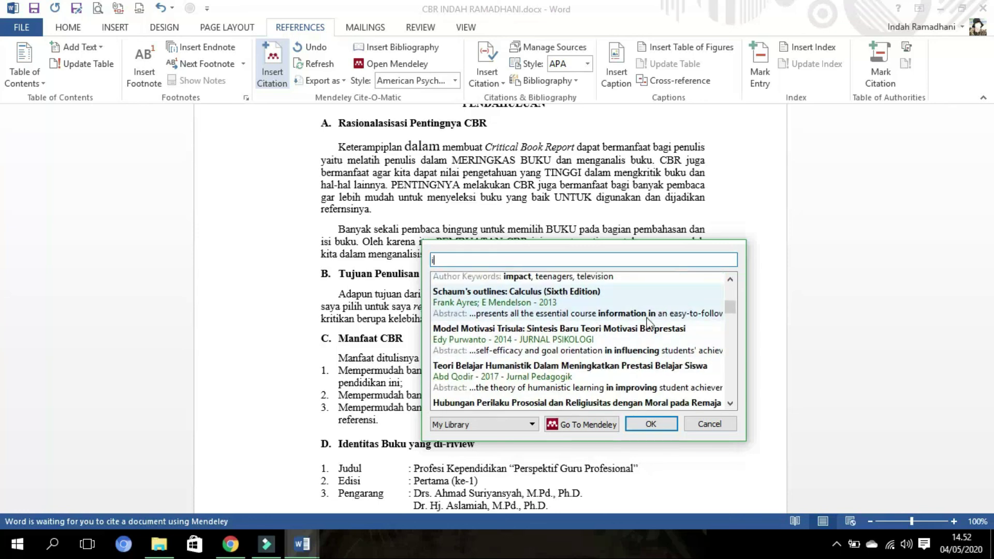
left_click(550, 348)
left_click(651, 280)
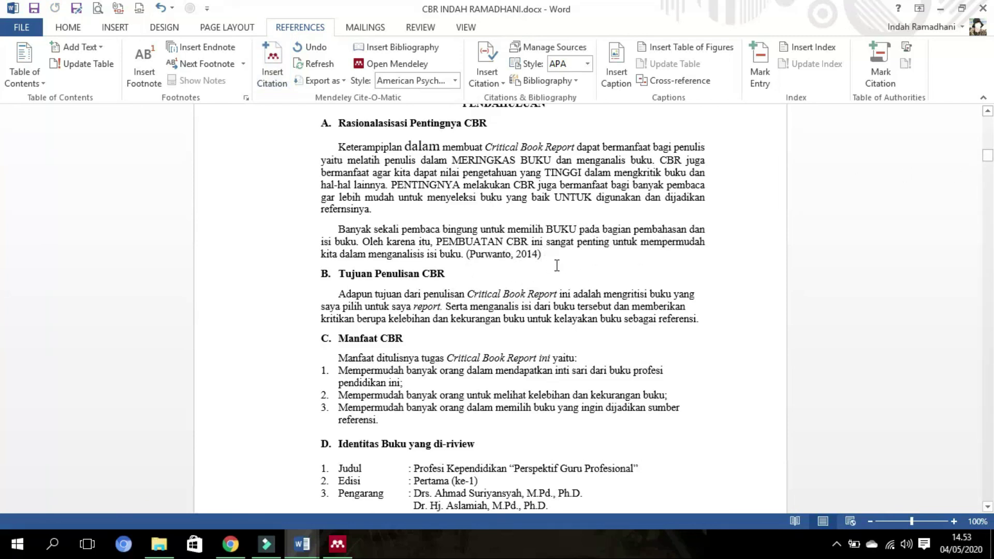
- Type a 'Referensi' heading below the paragraph and insert the Mendeley bibliography beneath it
key("Return")
key("Return")
key("BackSpace")
key("Return")
type("R")
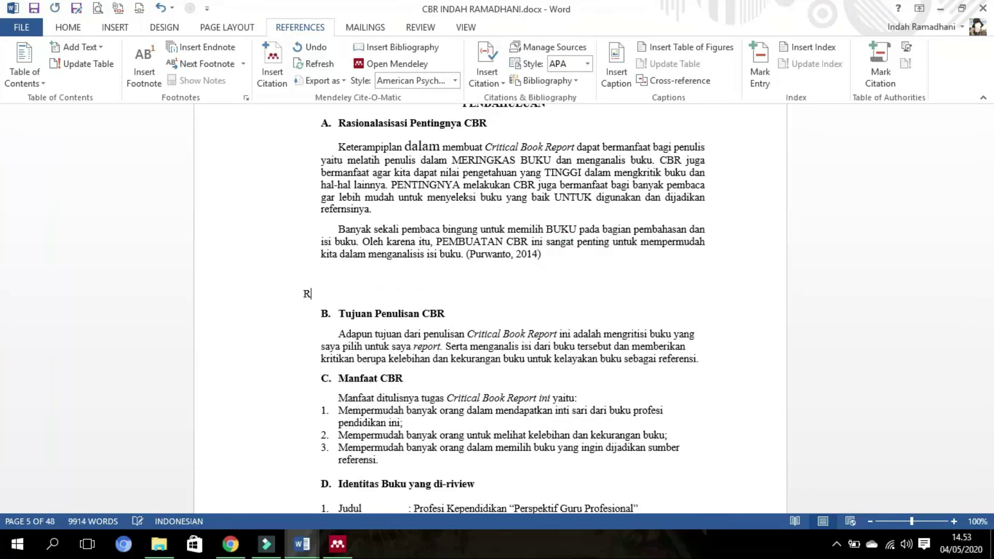
type("eferensi")
key("Return")
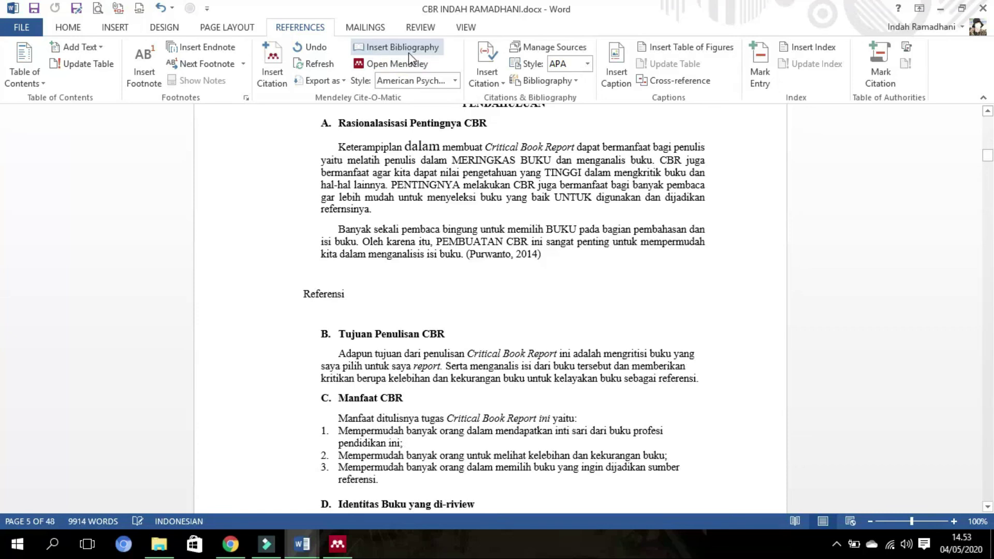
left_click(380, 47)
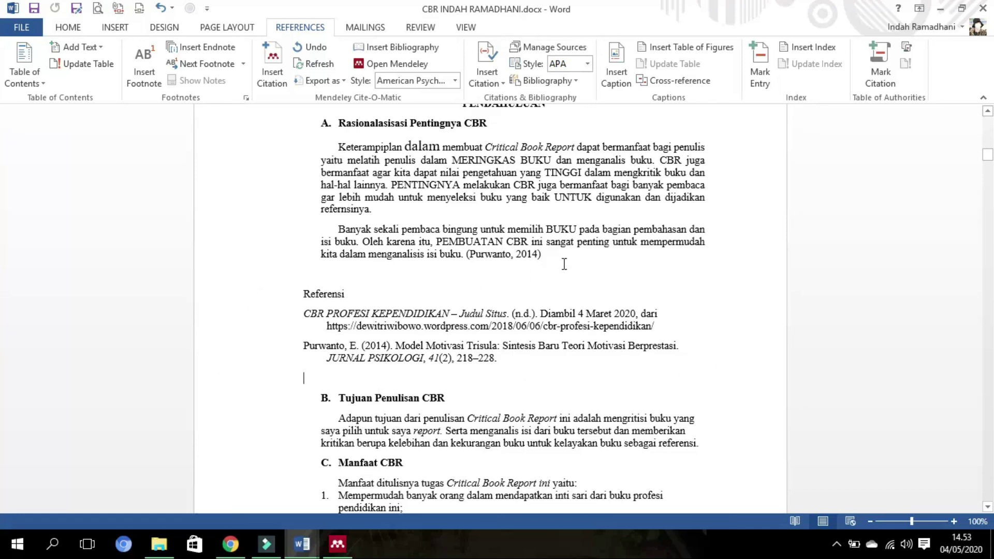
left_click(544, 257)
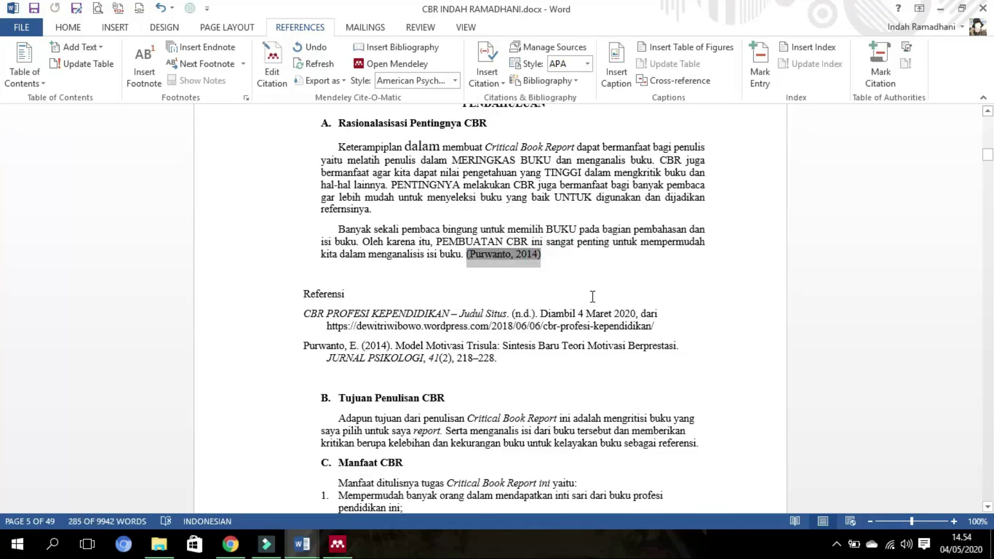
- Delete the (Purwanto, 2014) citation and type a stray 'ALT + M' note above Referensi
key("BackSpace")
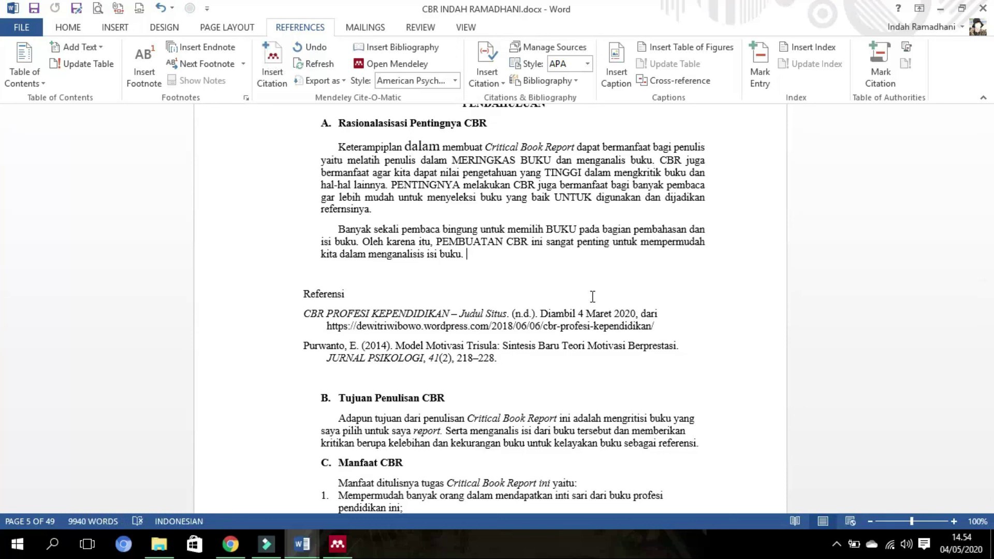
left_click(415, 276)
type("ALT + m")
key("BackSpace")
type("M")
- Re-cite Purwanto 2014 after 'isi buku.' using Alt+M and searching 'PURWA'
left_click(481, 260)
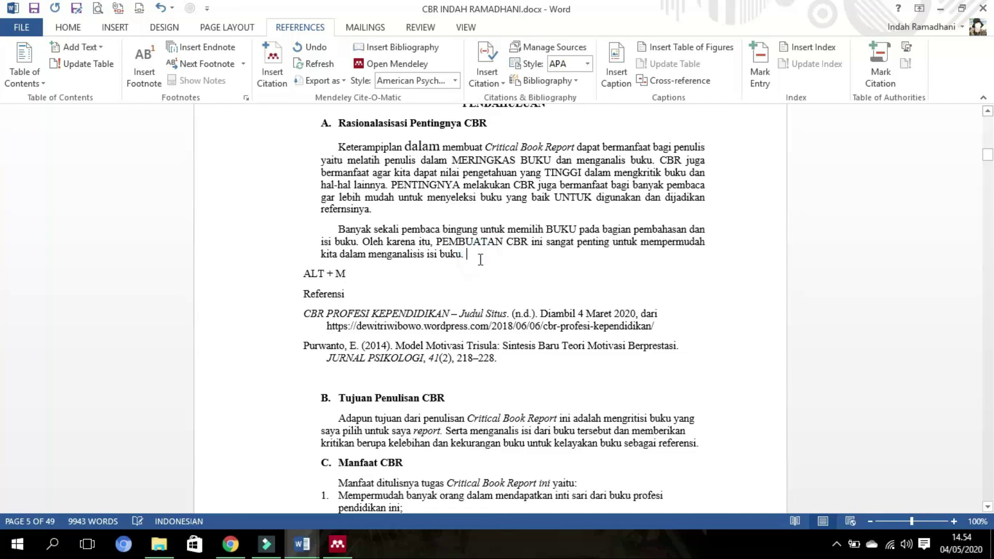
key("alt+m")
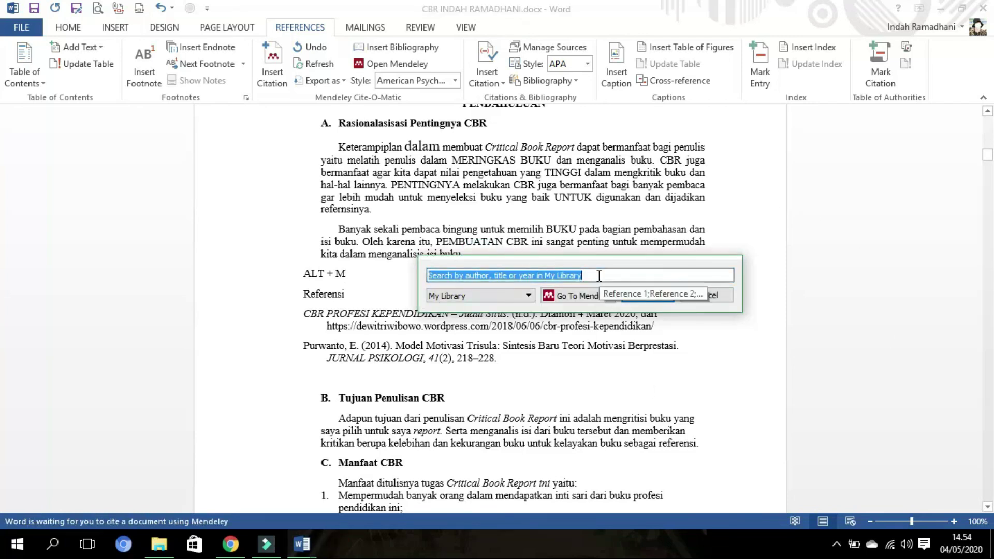
type("PURWAN")
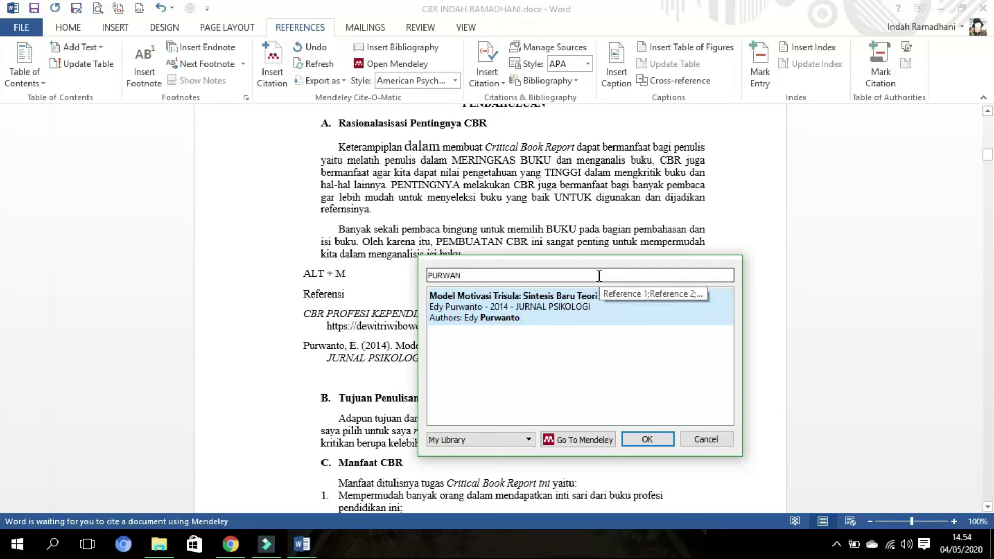
left_click(645, 320)
left_click(642, 291)
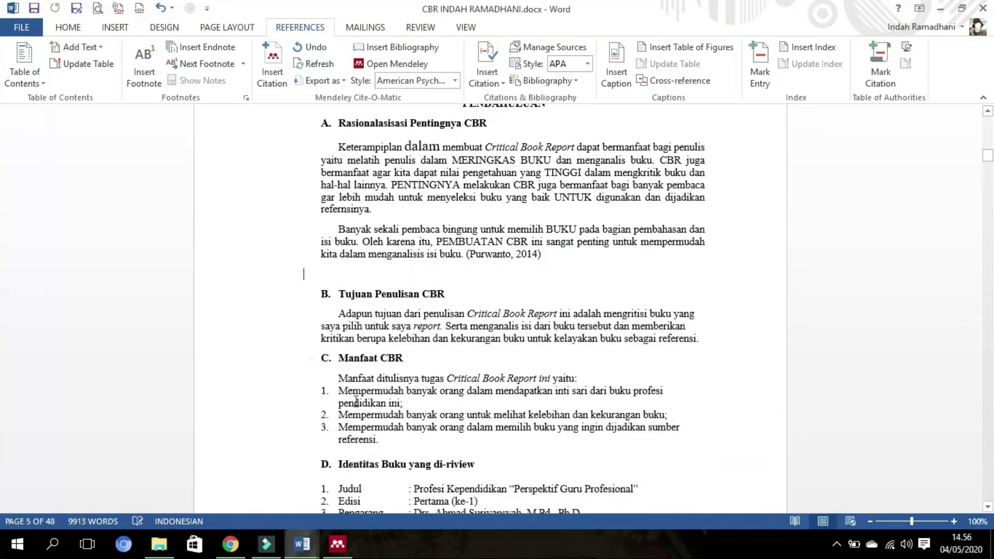
- Bring the blank Document2 to the front from the Word taskbar button
left_click(302, 544)
left_click(276, 487)
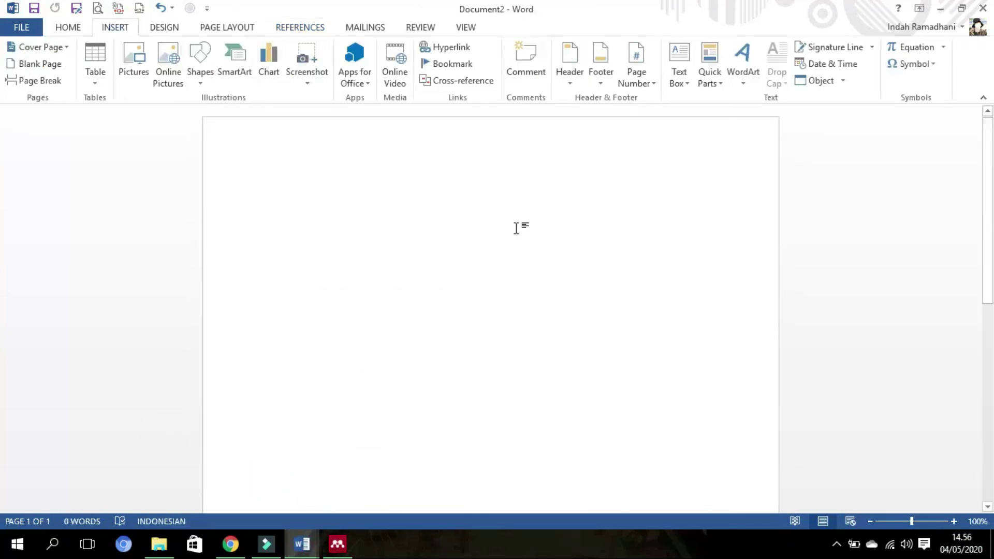